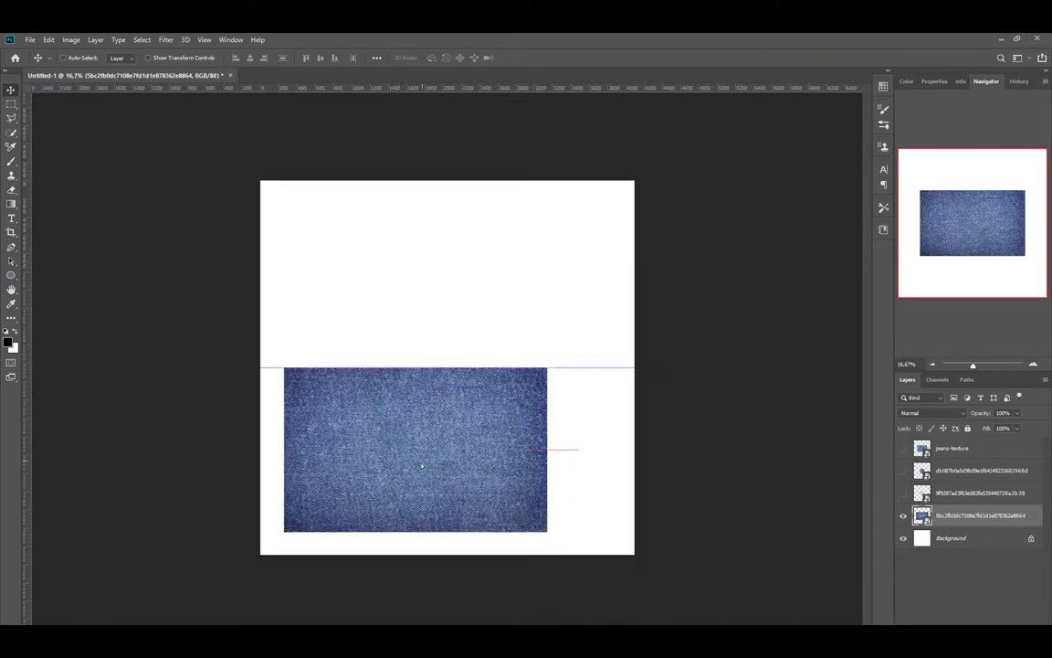
- Duplicate the denim, shift it up over the white strip, and merge the copies into one layer
scroll(228, 146, "up", 2, "alt")
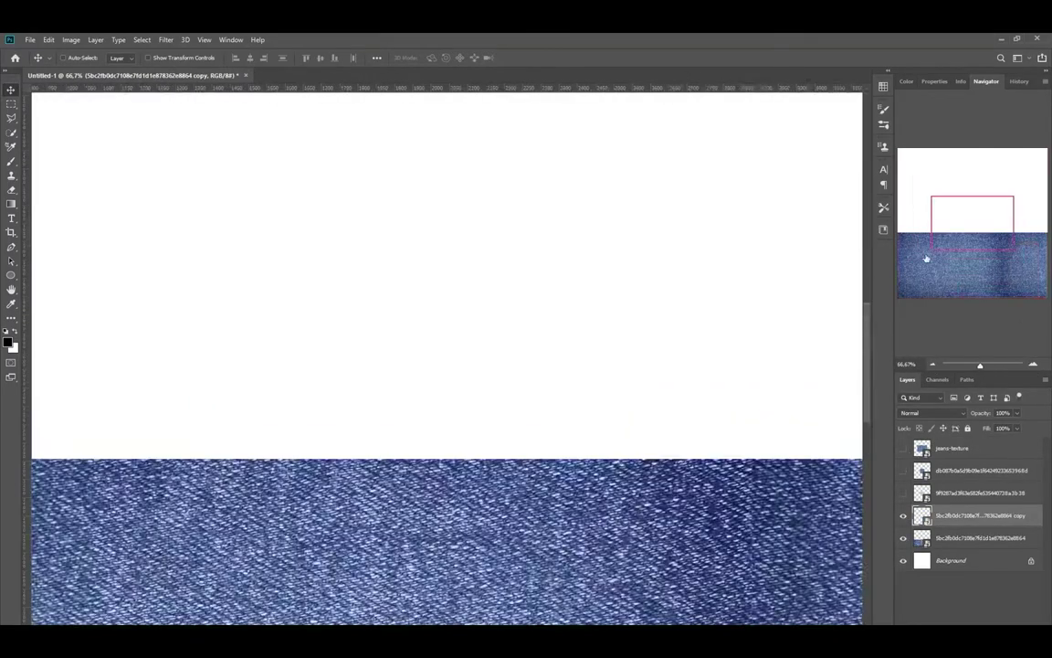
scroll(290, 171, "up", 2, "alt")
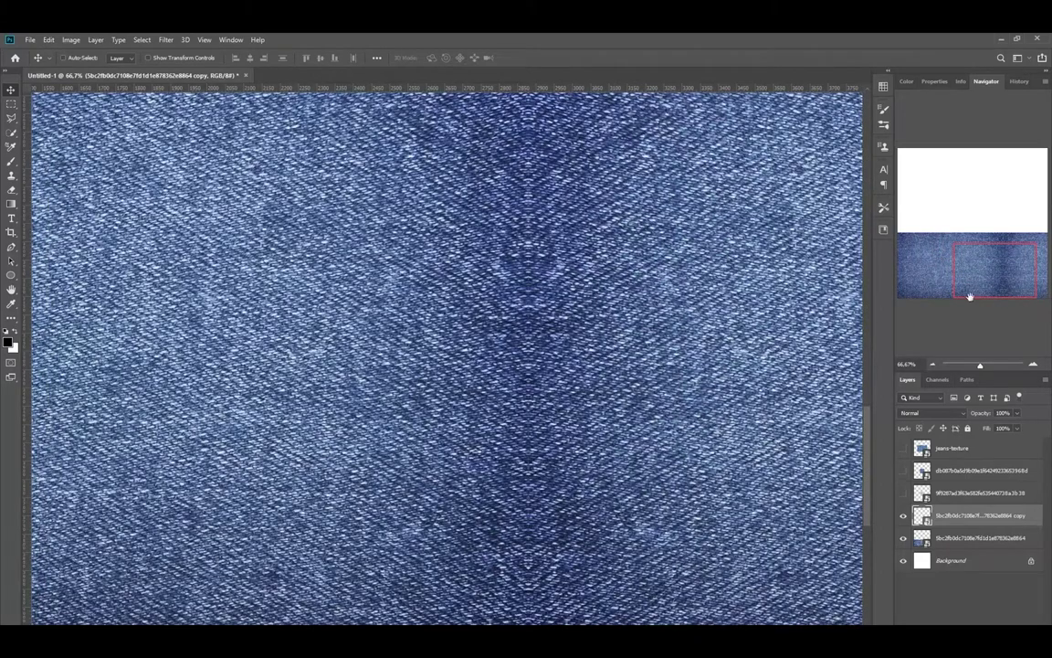
left_click(934, 364)
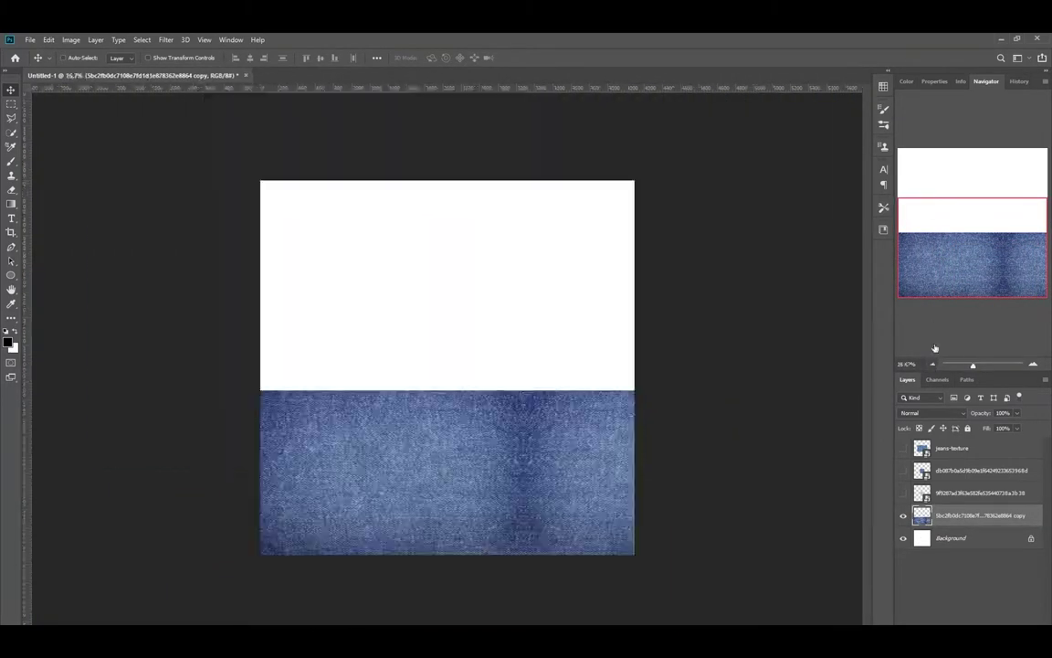
left_click_drag(390, 457, 390, 293, "alt")
scroll(390, 292, "up", 3, "alt")
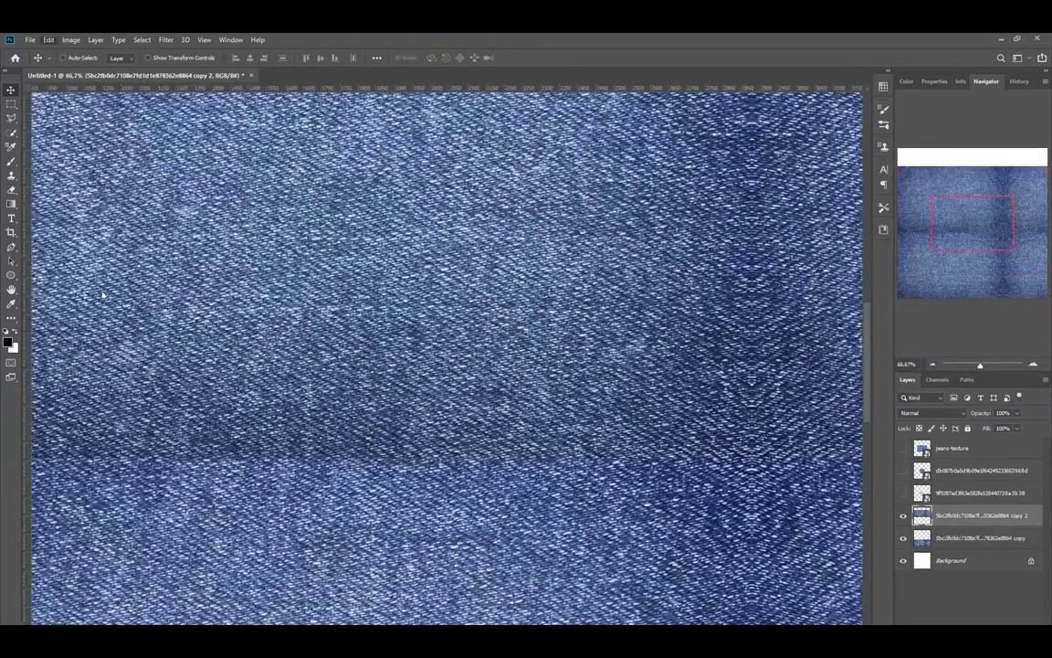
left_click_drag(196, 386, 217, 426)
key("ctrl+e")
scroll(453, 507, "down", 3, "alt")
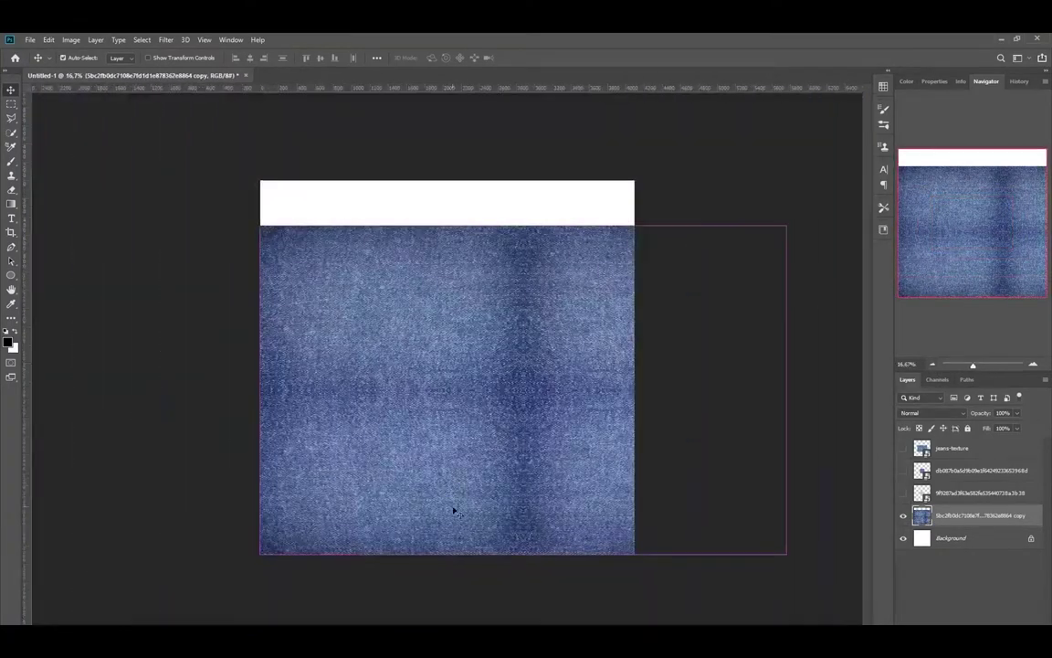
left_click_drag(413, 493, 429, 170)
key("ctrl+e")
scroll(551, 480, "down", 2, "alt")
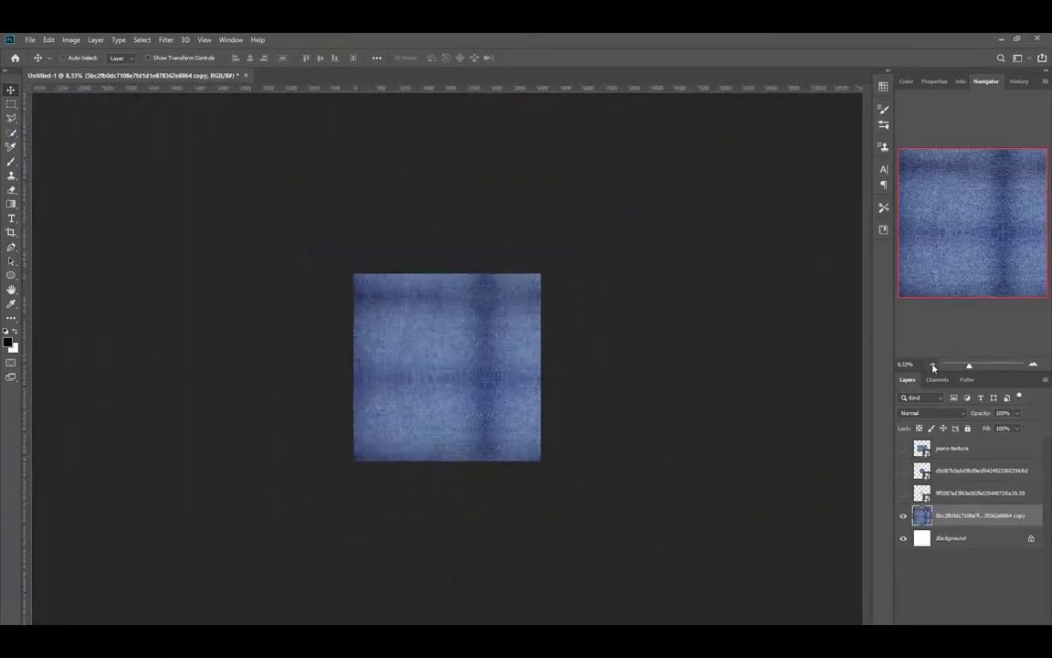
- Offset the merged denim so its mirrored seams cross the canvas middle
key("ctrl+t")
left_click(1034, 365)
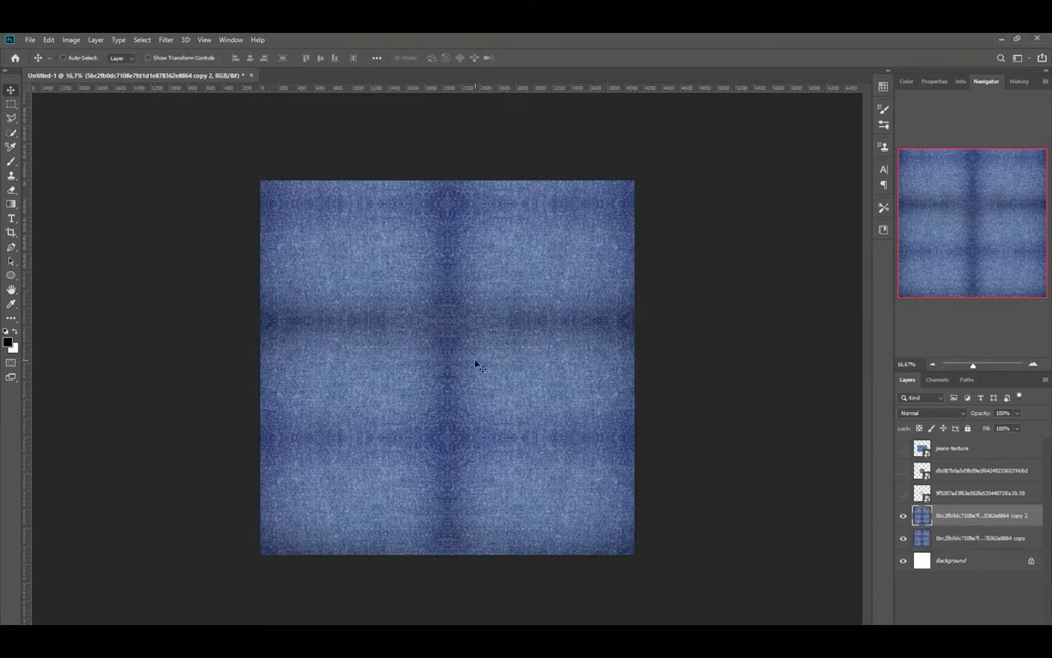
key("ctrl+alt+f")
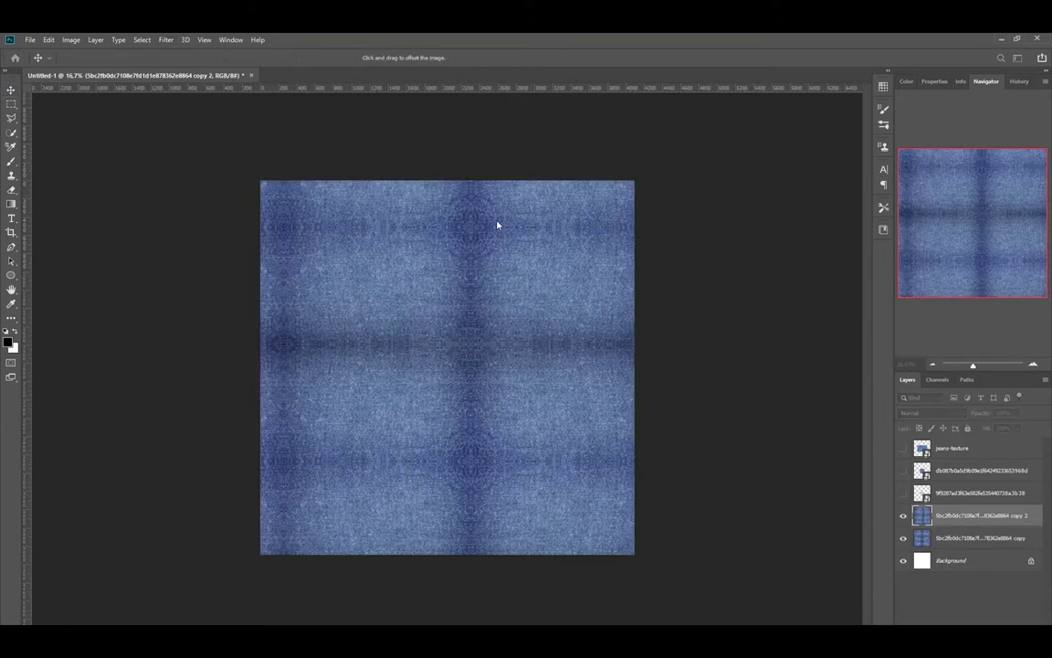
mouse_move(446, 197)
left_mouse_down()
mouse_move(505, 226)
mouse_move(502, 253)
left_mouse_up()
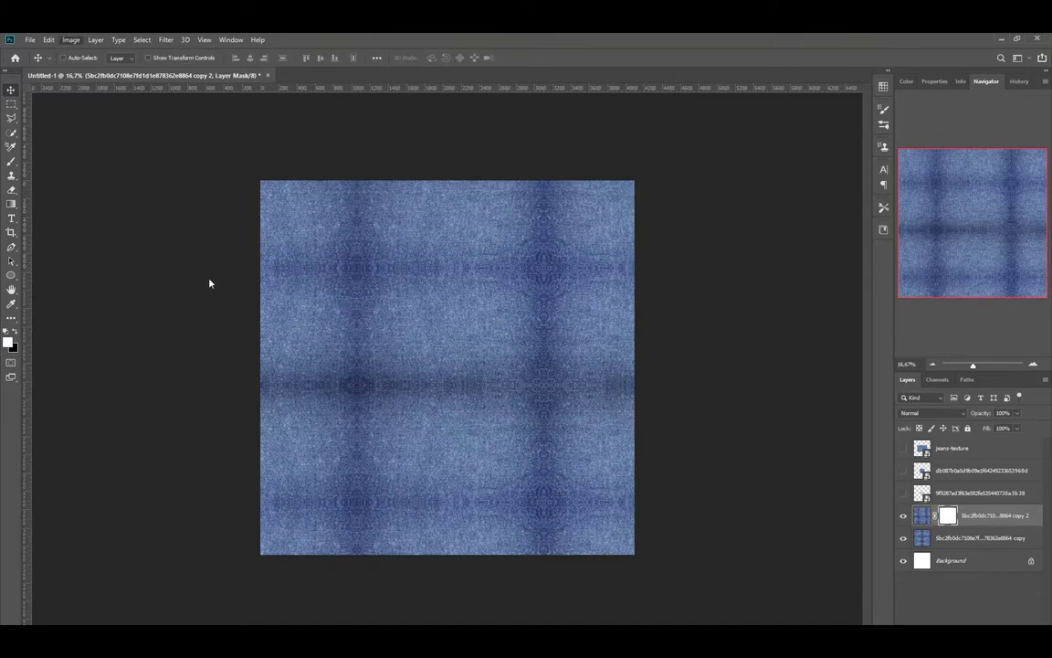
- Hide the top denim with a black mask, then duplicate the denim and offset the copy sideways
key("ctrl+i")
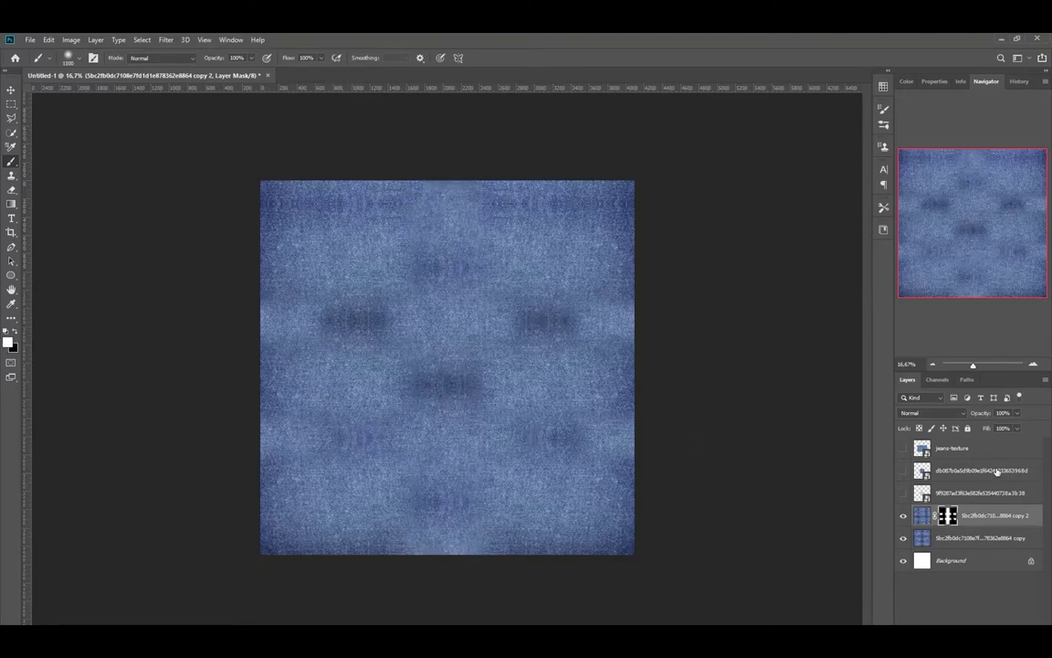
left_click(1033, 364)
key("ctrl+j")
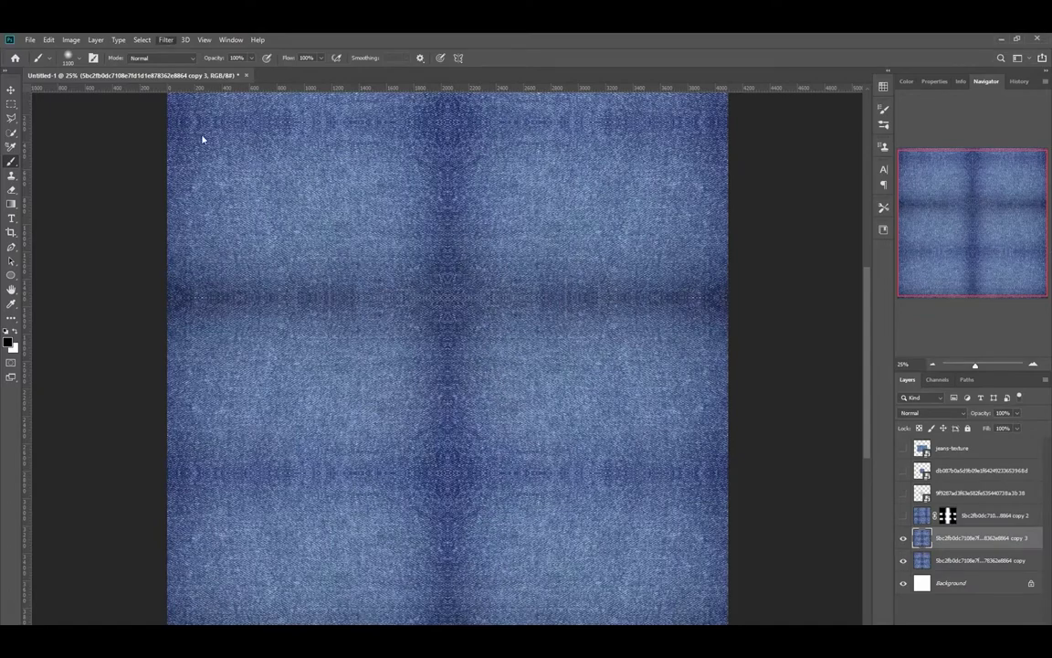
key("ctrl+alt+f")
mouse_move(498, 352)
left_mouse_down()
mouse_move(490, 226)
mouse_move(438, 226)
left_mouse_up()
key("Return")
- Paint white on the black masks of copies 2 and 3 to soften the seams into dark blotches
key("b")
left_click(903, 516)
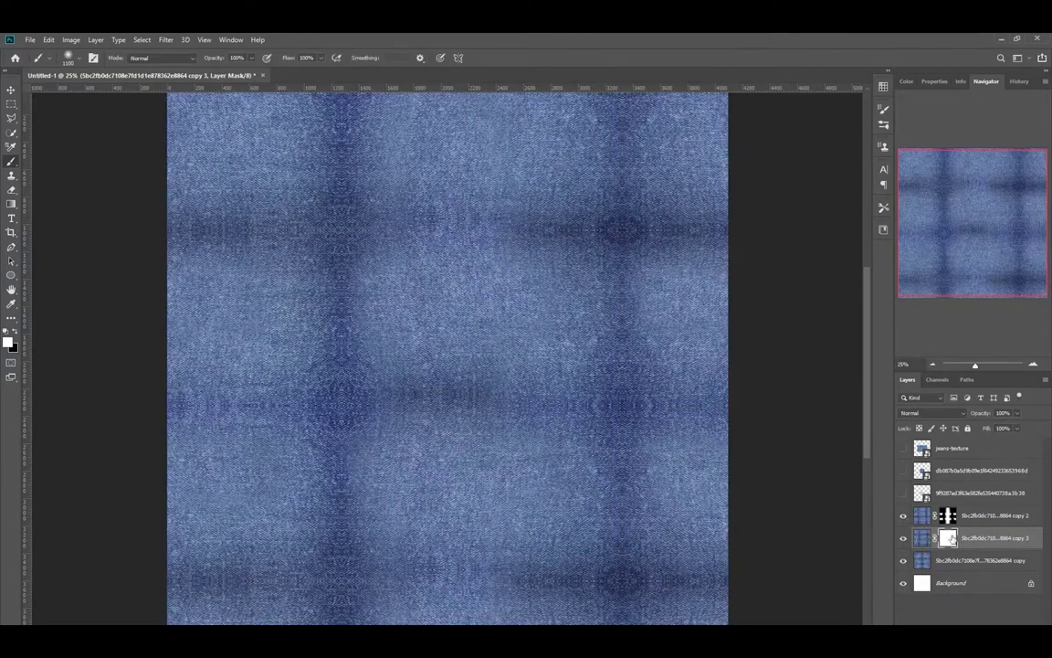
key("ctrl+i")
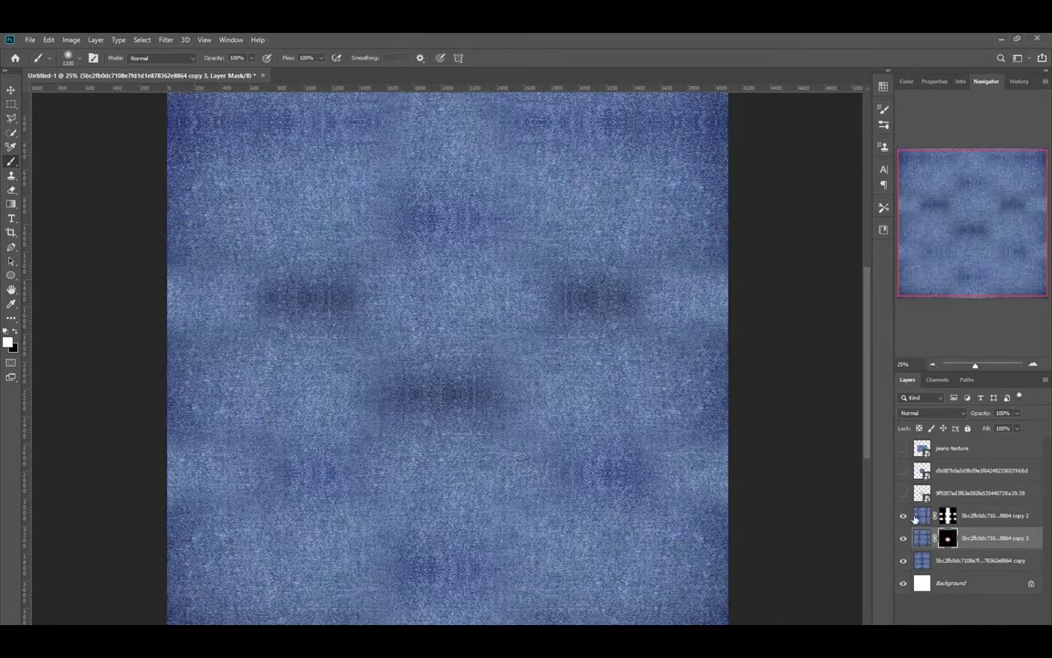
left_click(948, 539, "shift")
left_click(903, 515)
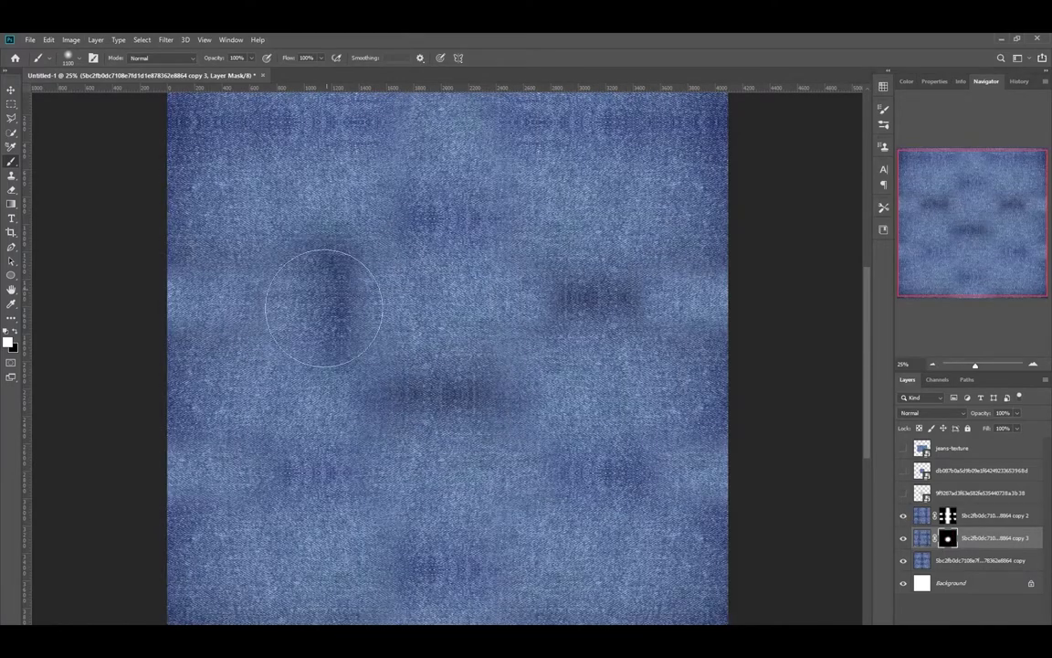
key("x")
left_click(443, 566)
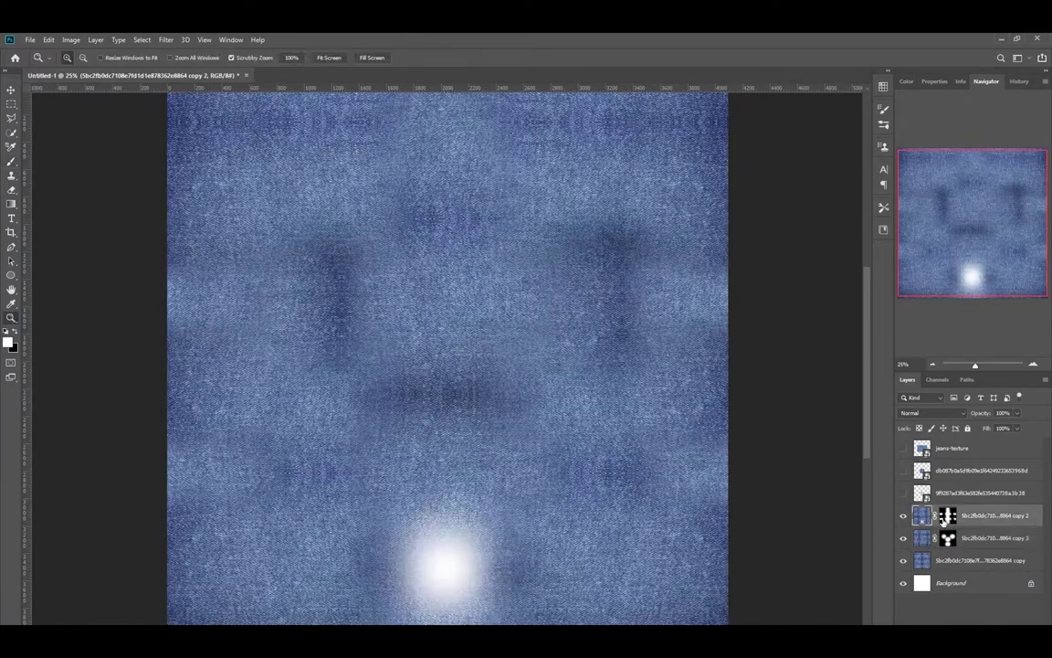
key("ctrl+z")
key("z")
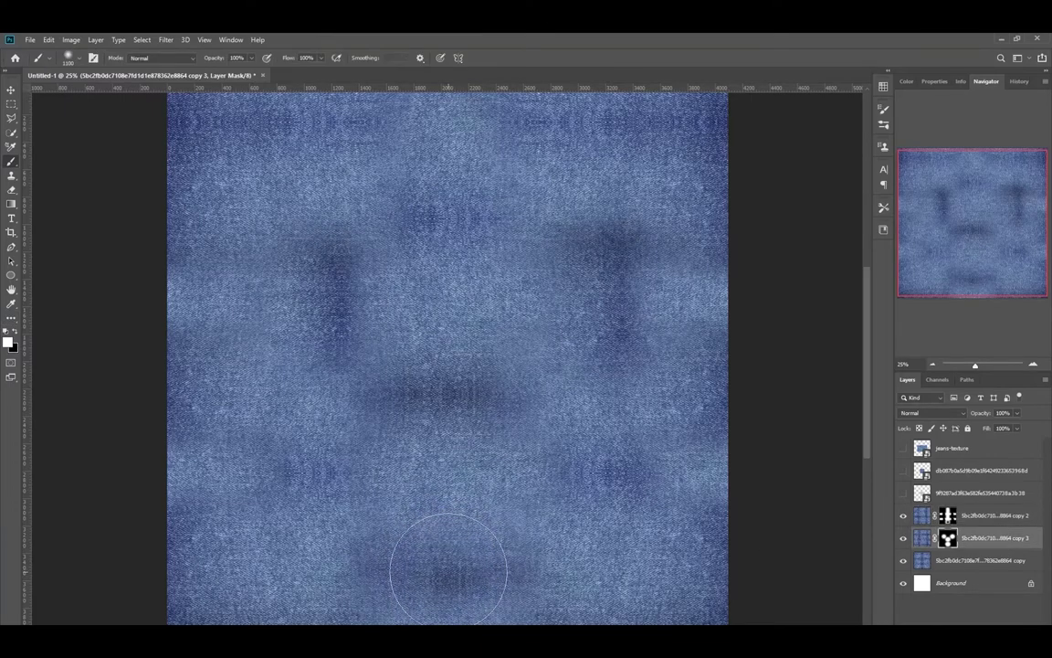
key("alt+bracketright")
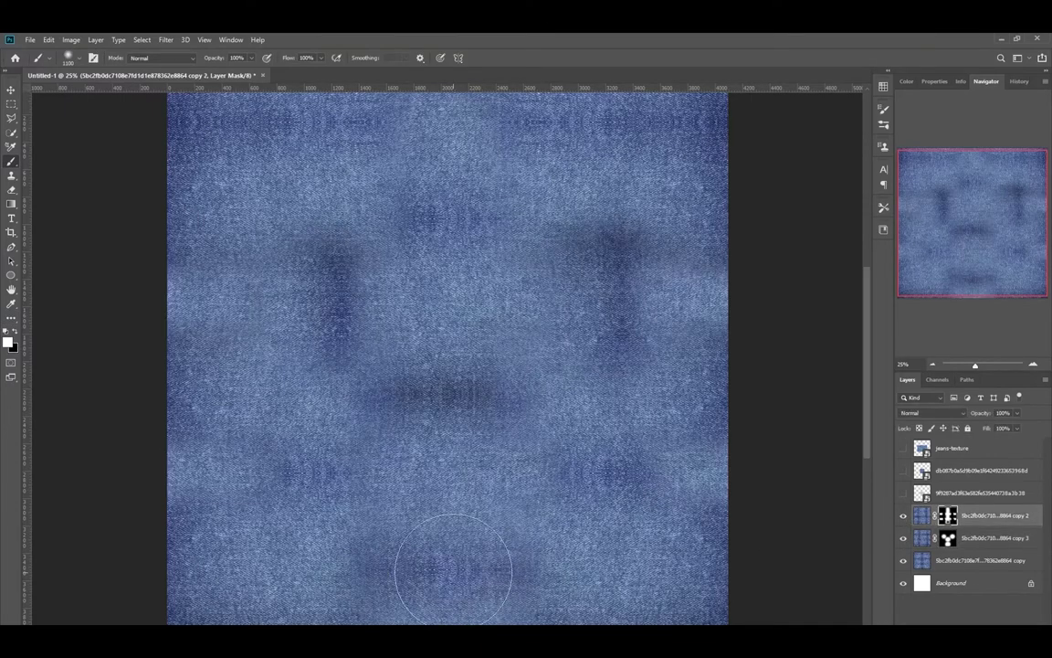
key("alt+bracketright")
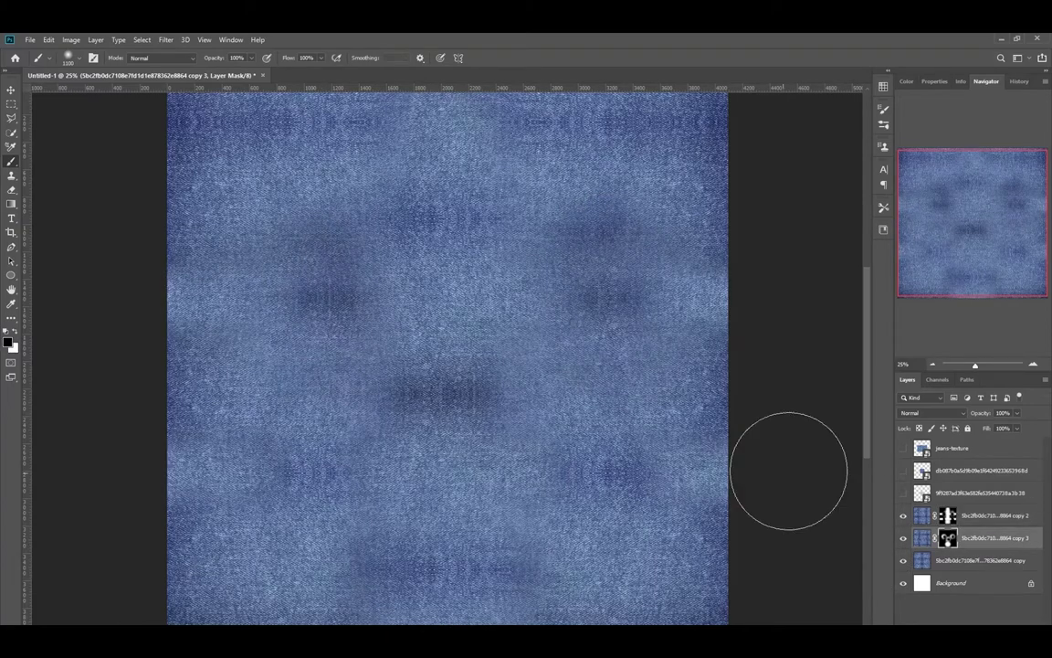
key("ctrl+minus")
- Tile Alt-dragged linen copies from the bottom-left corner until they cover the remaining denim
key("v")
key("ctrl+plus")
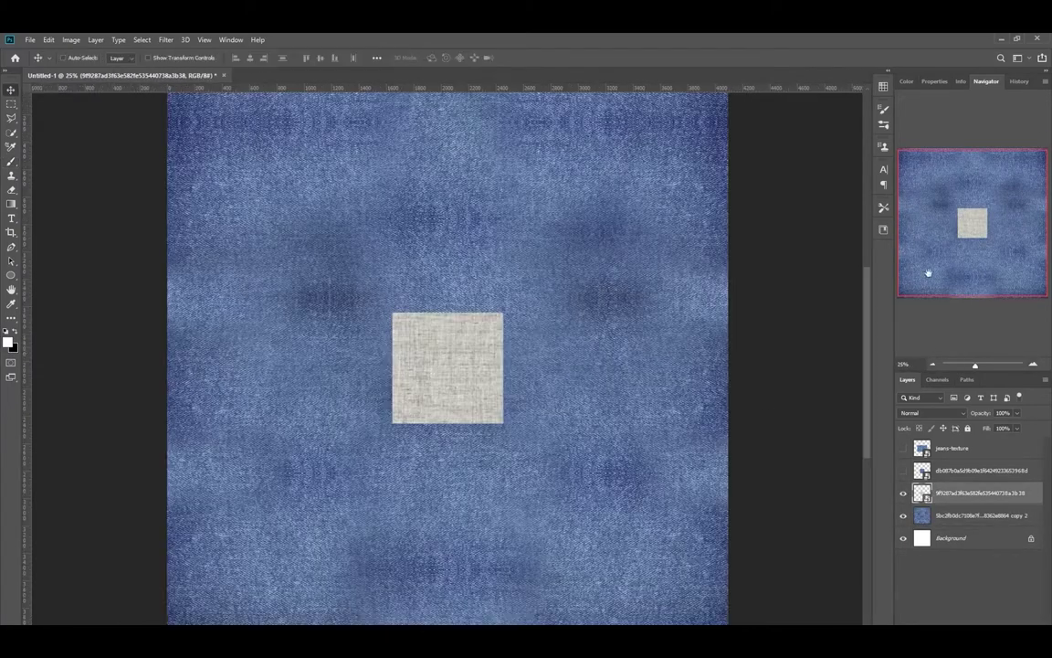
scroll(576, 458, "left", 3)
scroll(617, 259, "down", 2)
left_click_drag(617, 258, 507, 492)
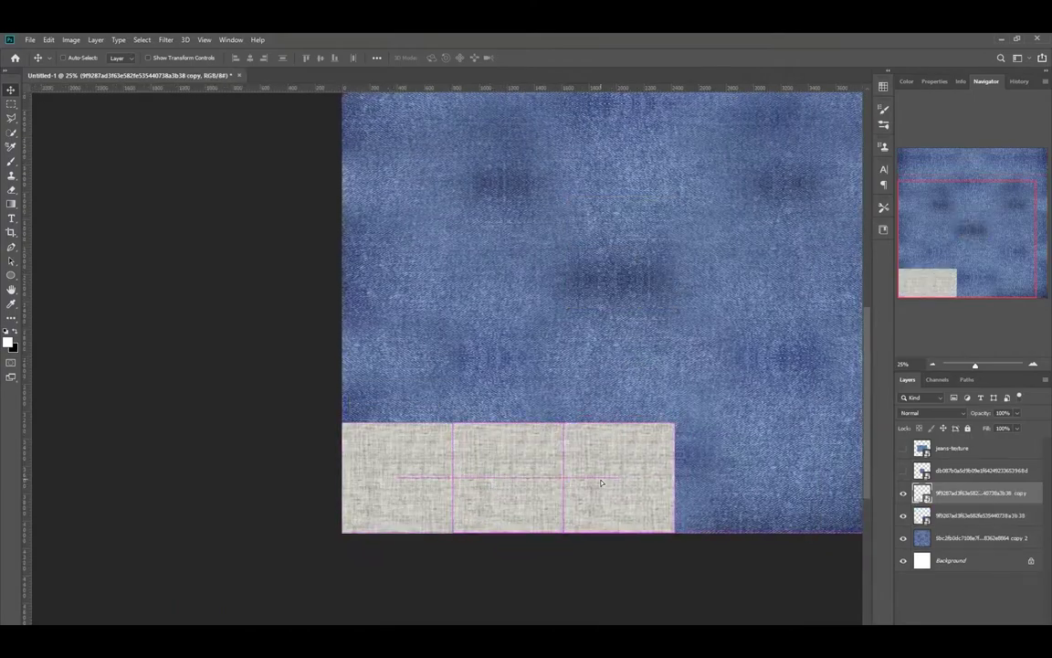
key("ctrl+plus")
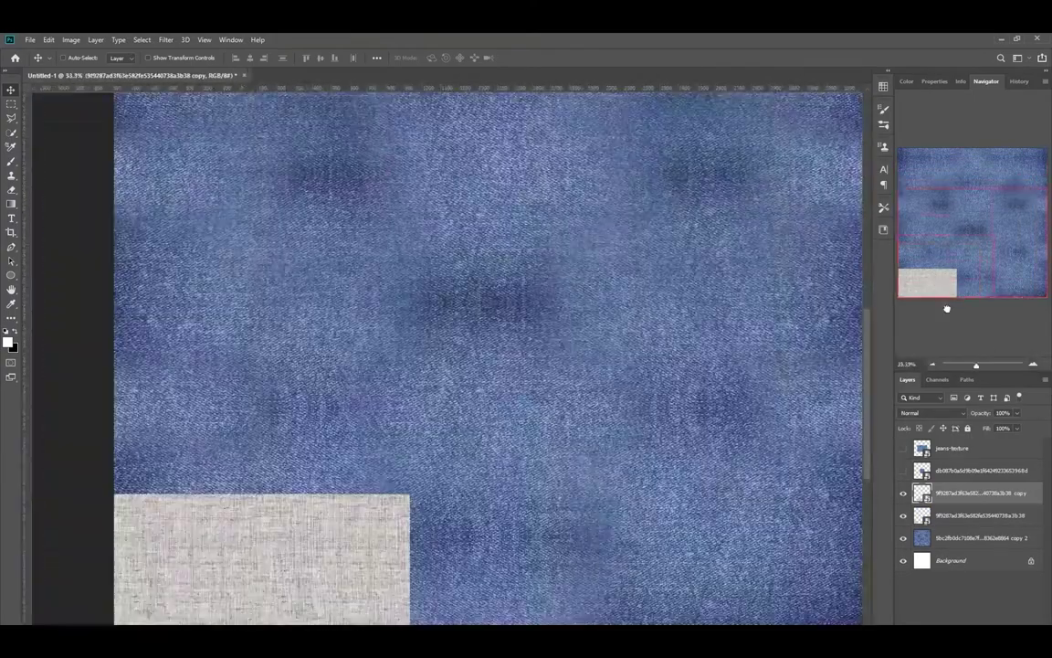
left_click(946, 309)
left_click_drag(419, 474, 704, 478)
key("ctrl+minus")
left_click_drag(477, 476, 447, 364, "alt")
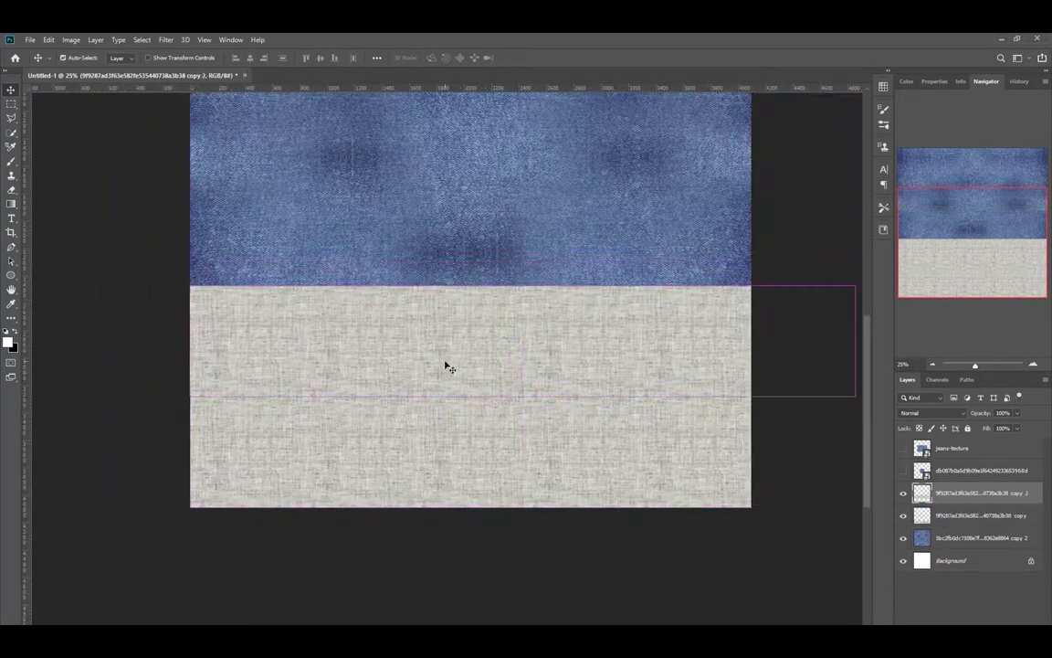
key("ctrl+minus")
left_click_drag(431, 292, 431, 216, "alt")
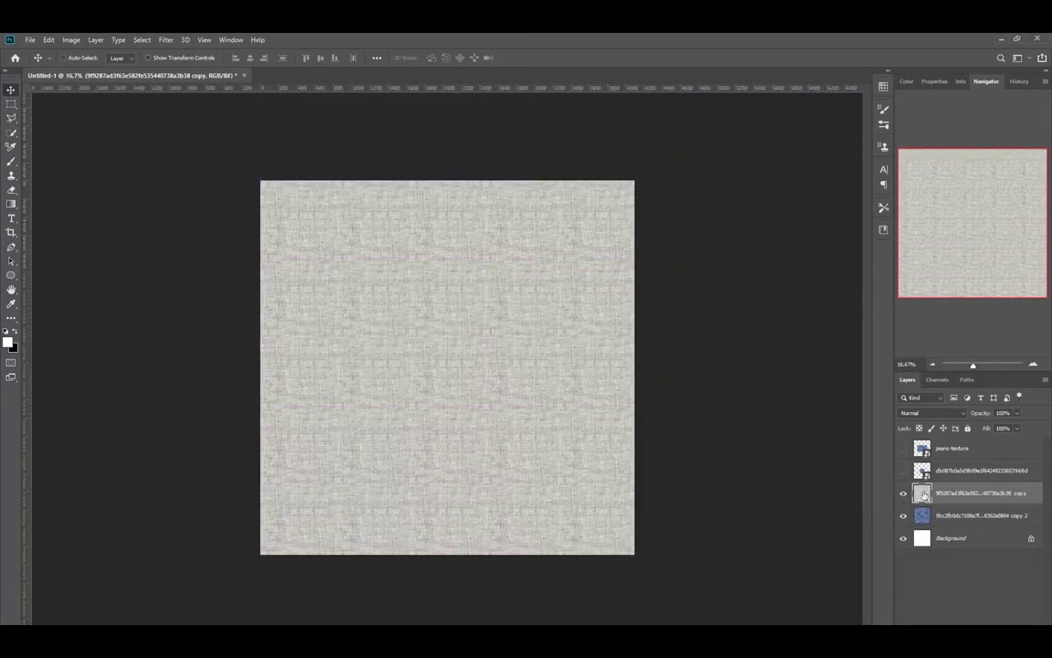
- Tile the blue fabric square across the canvas, merge the copies, and show jeans-texture
left_click(904, 471)
key("ctrl+plus")
left_click_drag(446, 365, 294, 538)
key("ctrl+minus")
left_click_drag(280, 489, 680, 496, "alt")
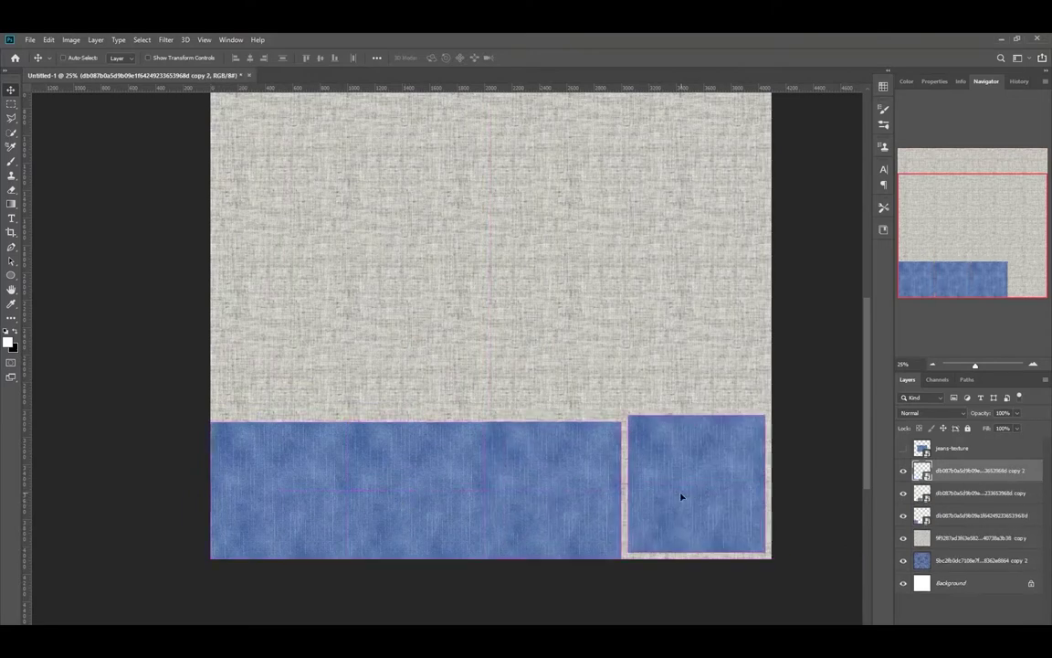
left_click_drag(434, 535, 408, 388, "alt")
key("ctrl+minus")
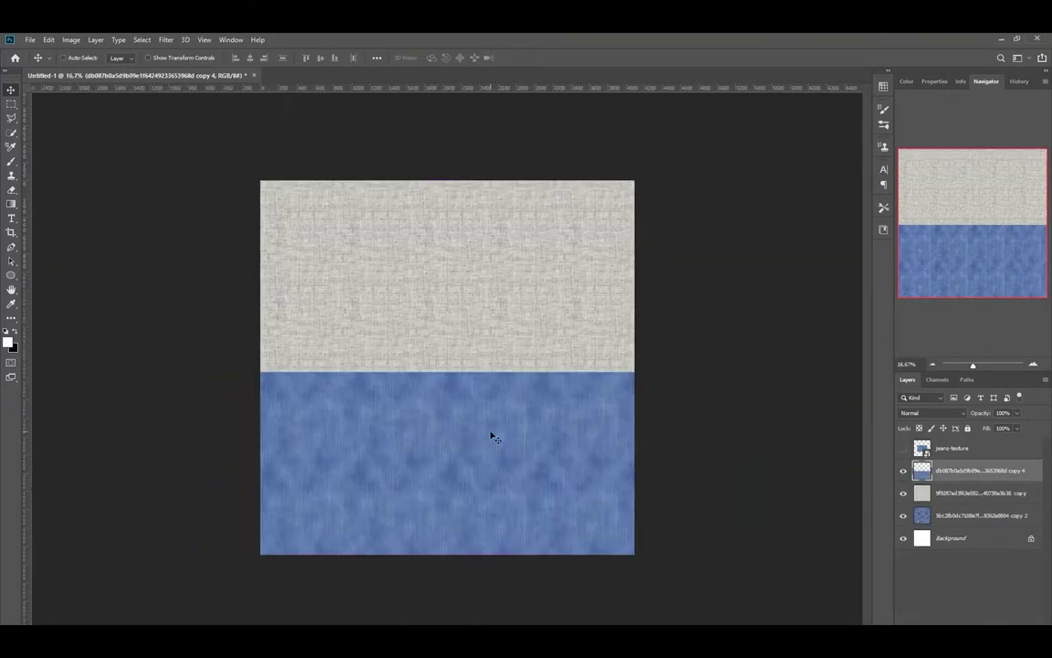
left_click_drag(493, 434, 426, 312)
key("ctrl+e")
key("ctrl+e")
left_click(904, 449)
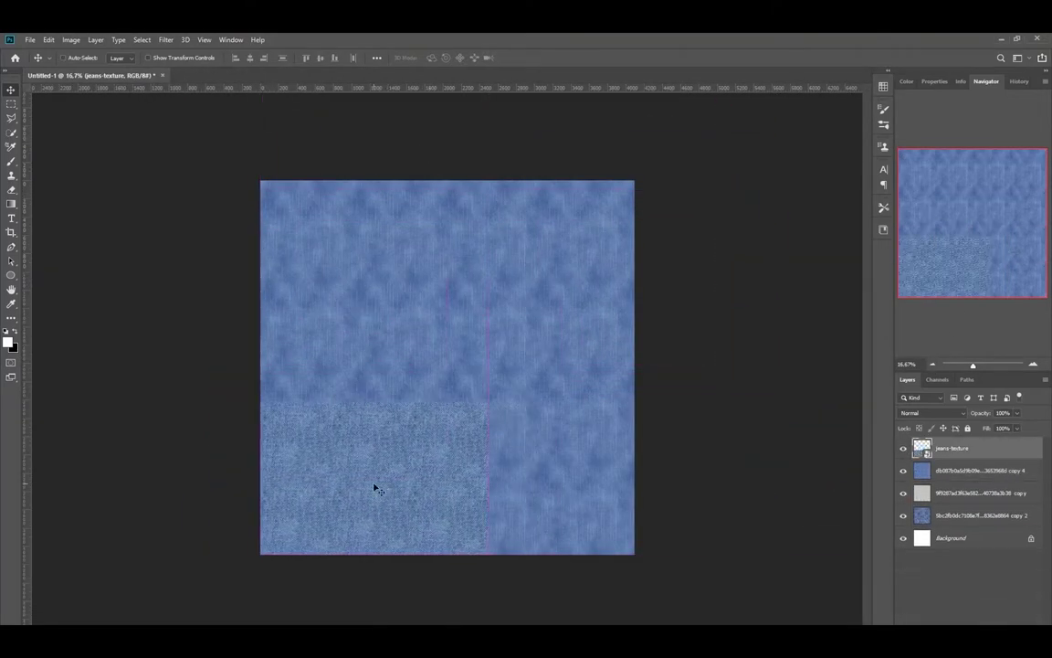
- Centre the jeans-texture copy and scroll through blend modes, settling on Soft Light
left_click_drag(668, 484, 448, 352, "alt")
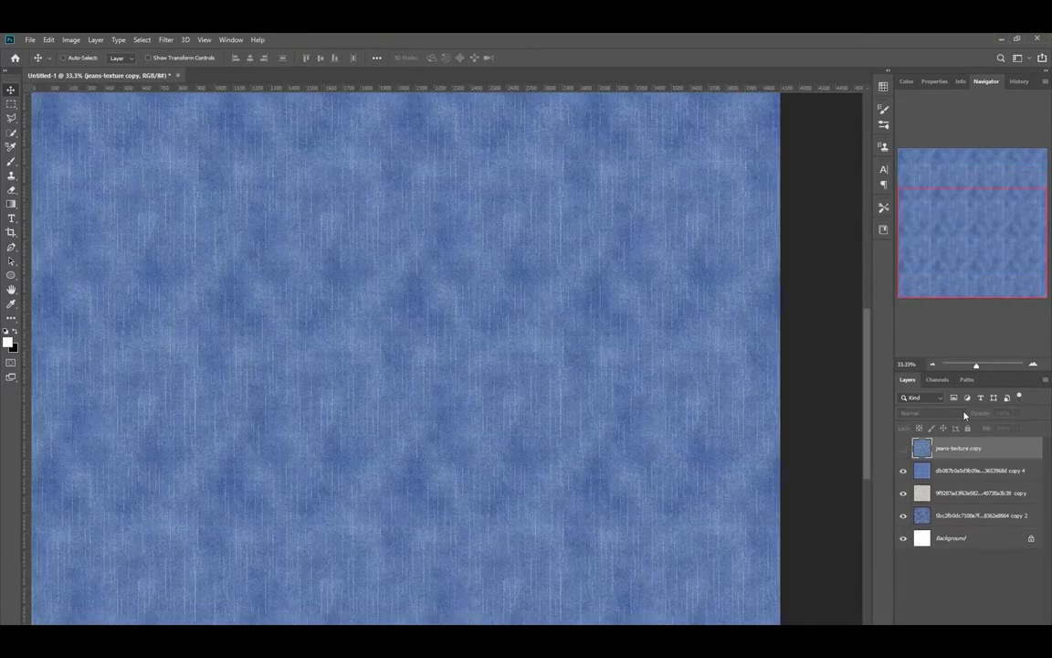
scroll(918, 418, "down", 3)
scroll(919, 419, "down", 3)
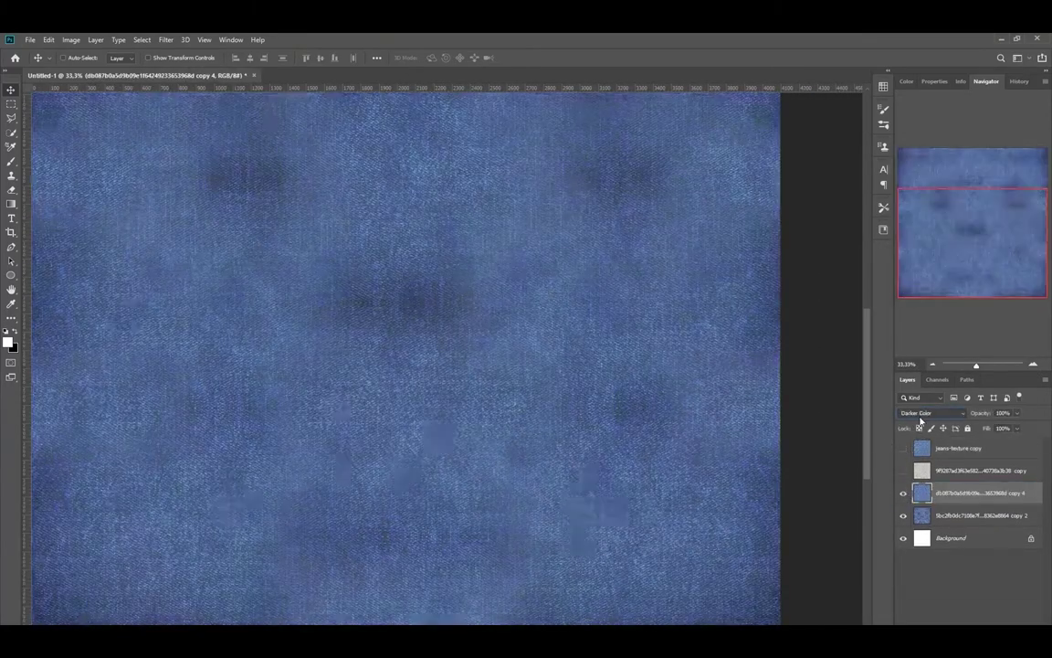
scroll(921, 421, "down", 1)
scroll(921, 421, "down", 3)
scroll(921, 421, "down", 3)
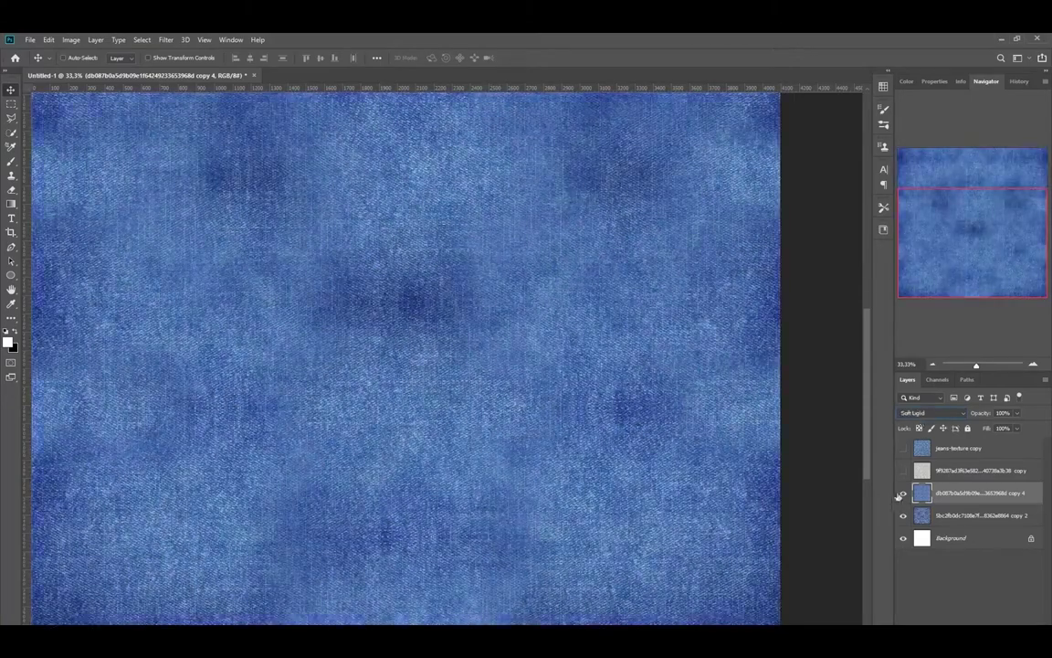
scroll(915, 414, "up", 4)
scroll(914, 414, "up", 2)
key("ctrl+minus")
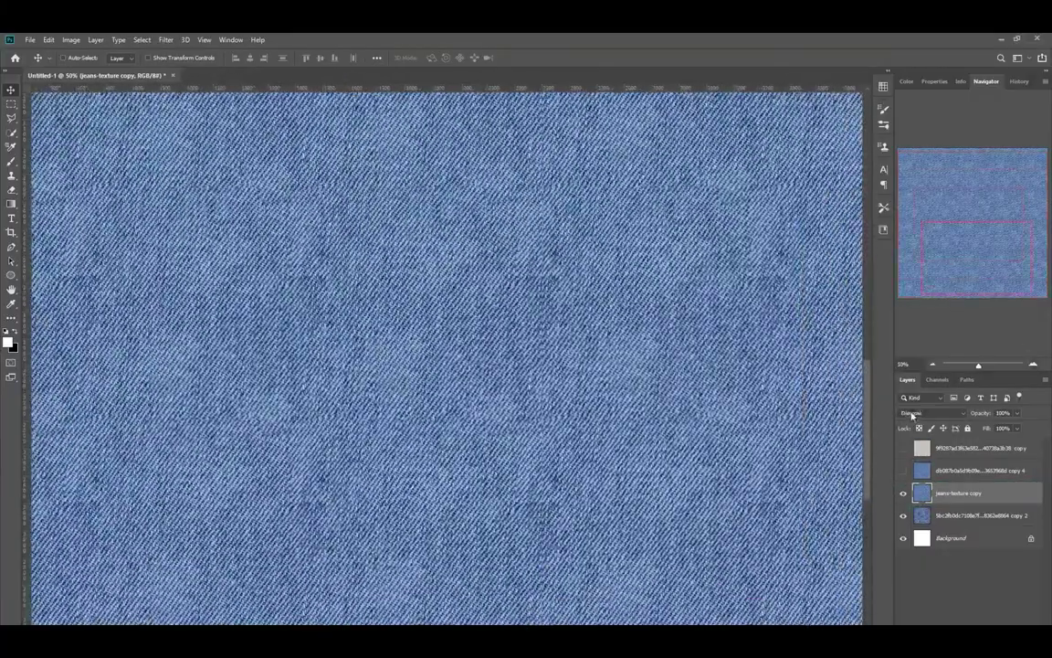
scroll(912, 414, "down", 2)
scroll(912, 413, "down", 4)
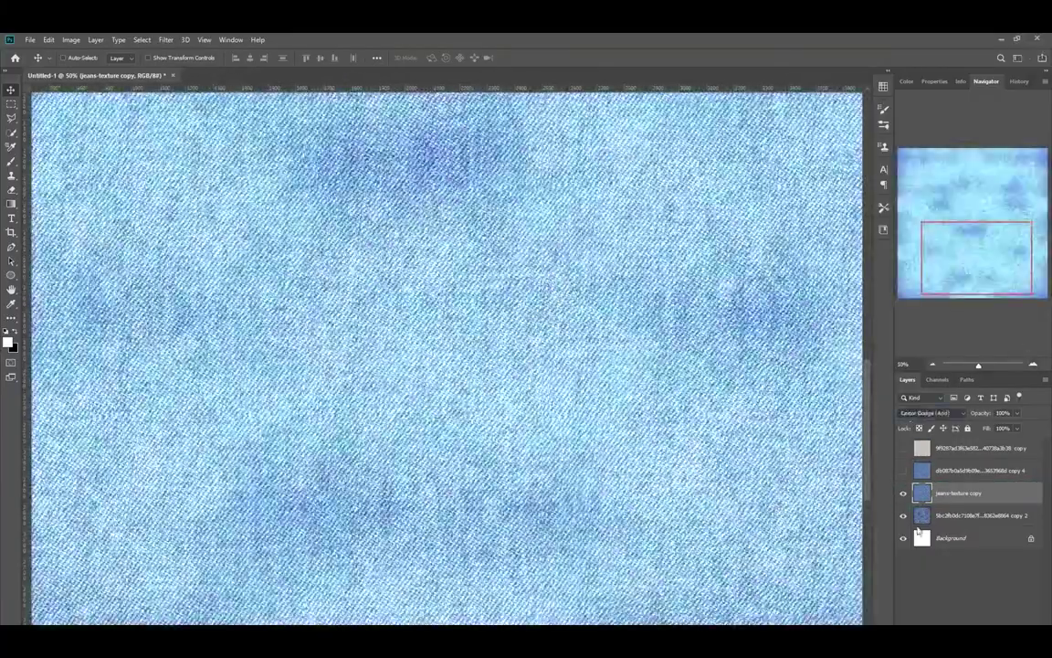
scroll(911, 414, "down", 3)
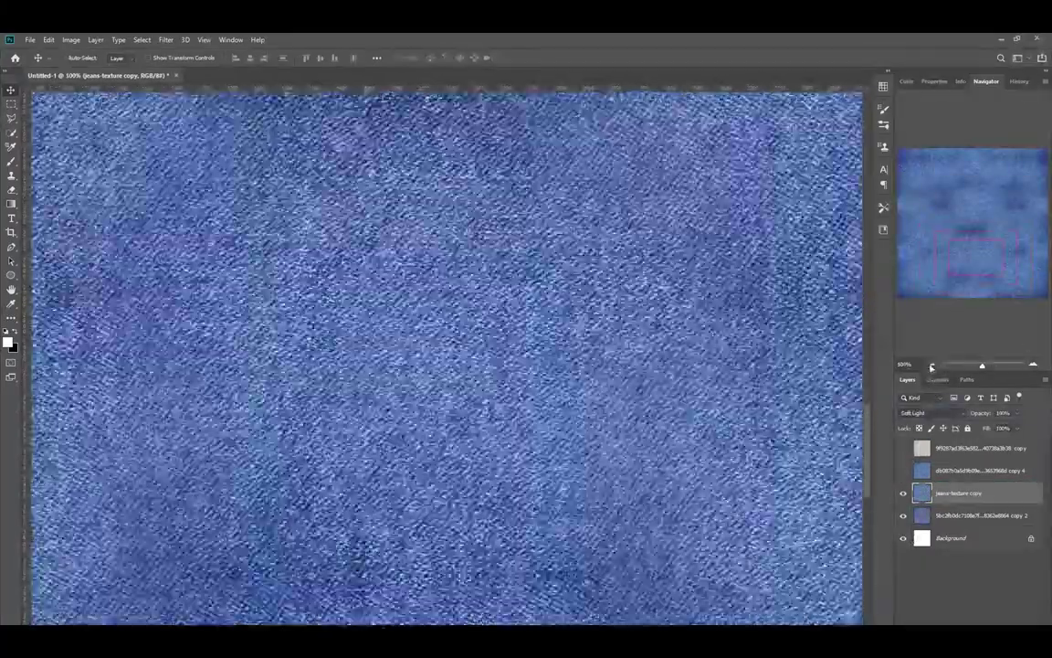
key("ctrl+minus")
key("ctrl+minus")
key("ctrl+minus")
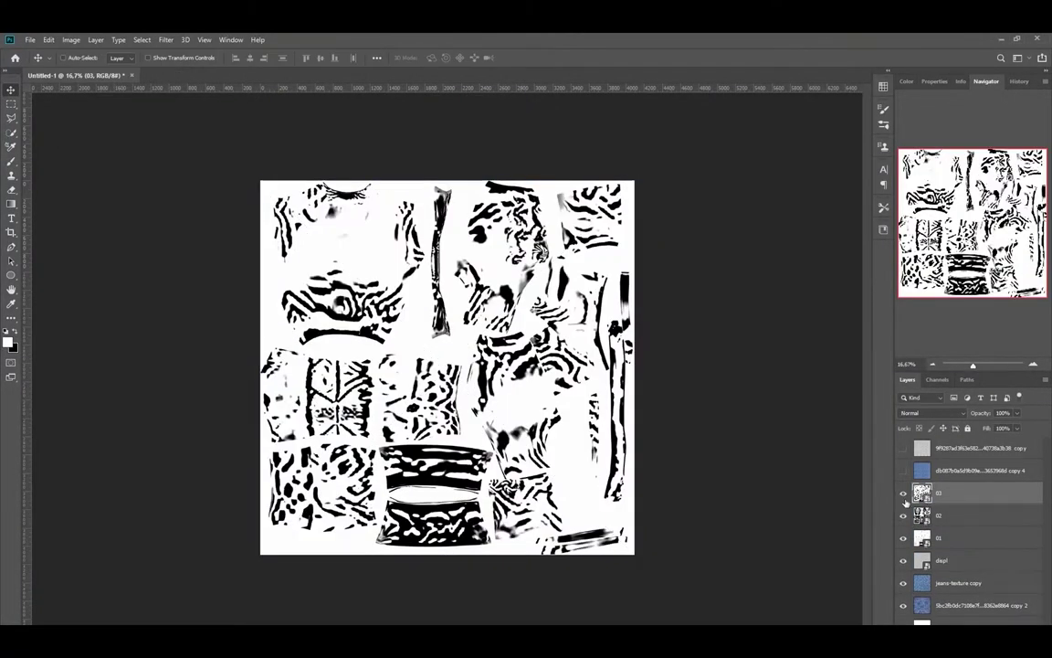
- Hide map layers 03, 02 and 01 and inspect the patched denim at 50%
left_click(903, 492)
key("ctrl+plus")
left_click(903, 516)
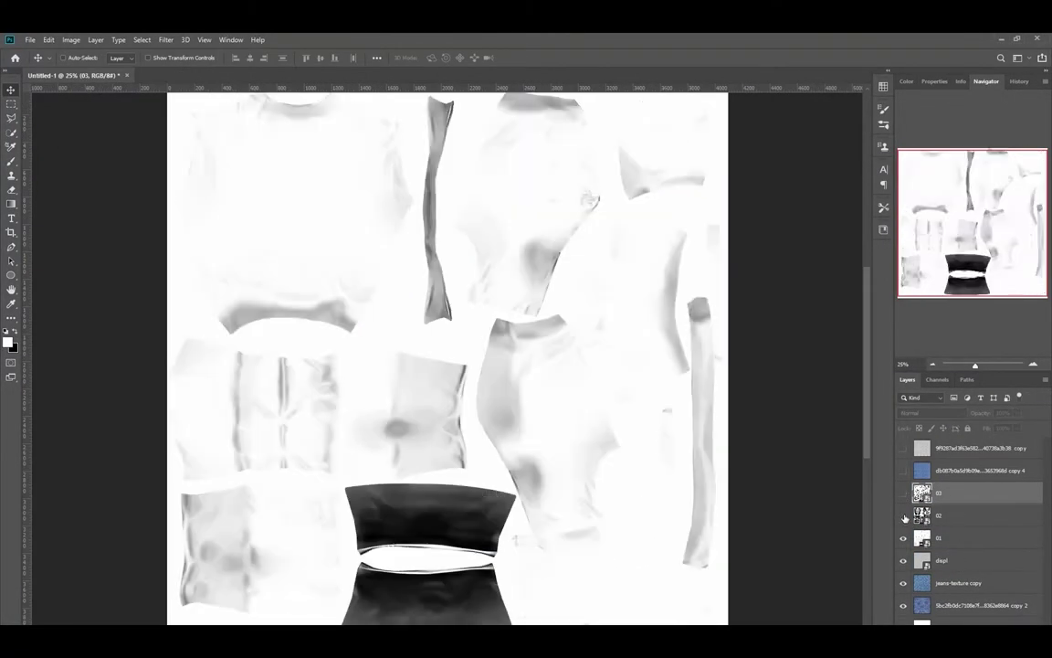
left_click(903, 515)
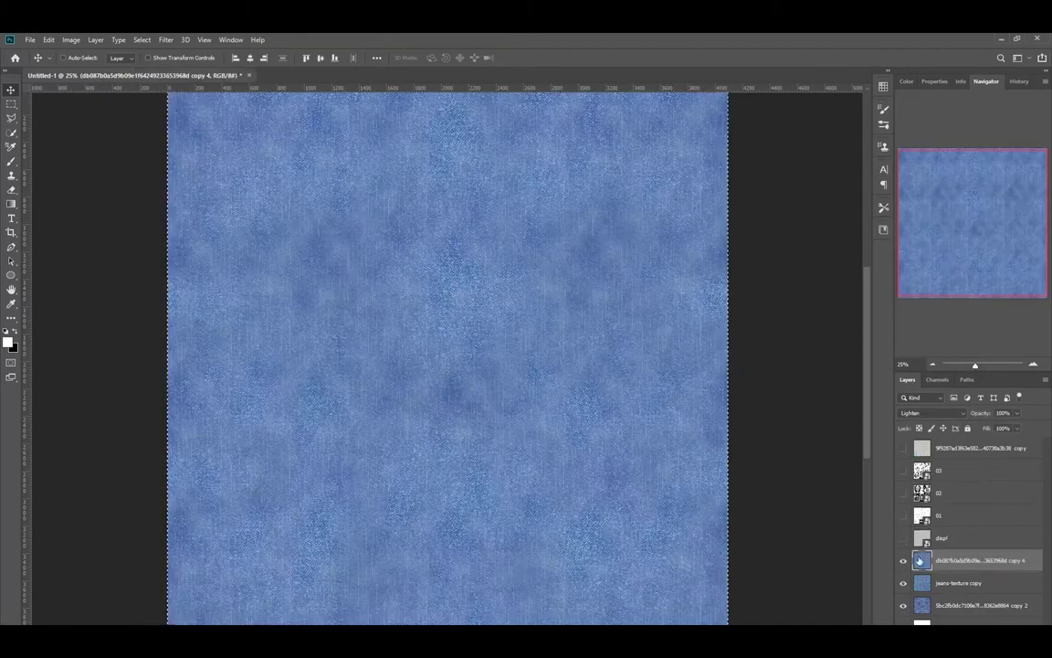
key("ctrl+plus")
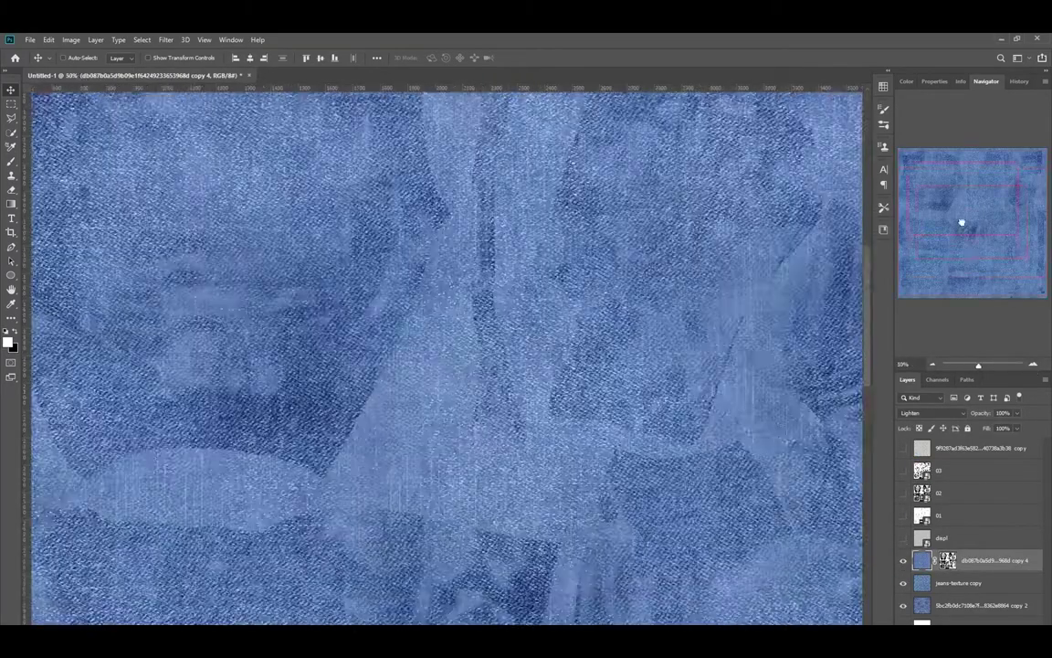
mouse_move(961, 223)
left_mouse_down()
mouse_move(951, 201)
mouse_move(977, 251)
left_mouse_up()
- Move the grey linen layer below displ in Linear Burn, then open displ in its own document
left_click(903, 560)
left_click(905, 563)
left_click_drag(977, 447, 904, 539)
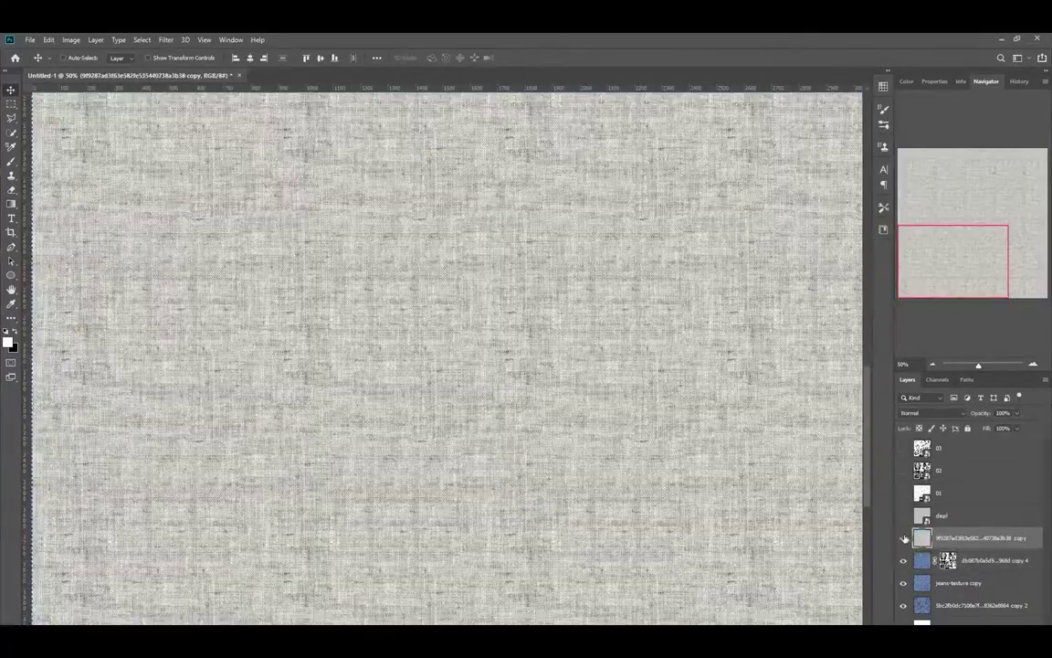
scroll(920, 417, "down", 2)
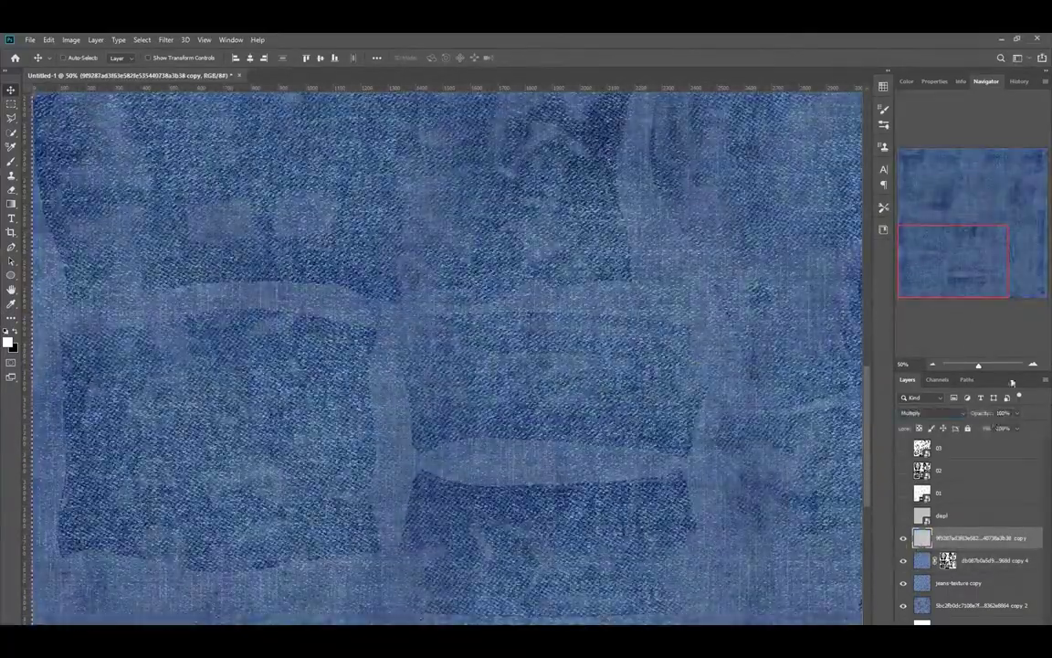
key("ctrl+plus")
key("ctrl+plus")
key("ctrl+plus")
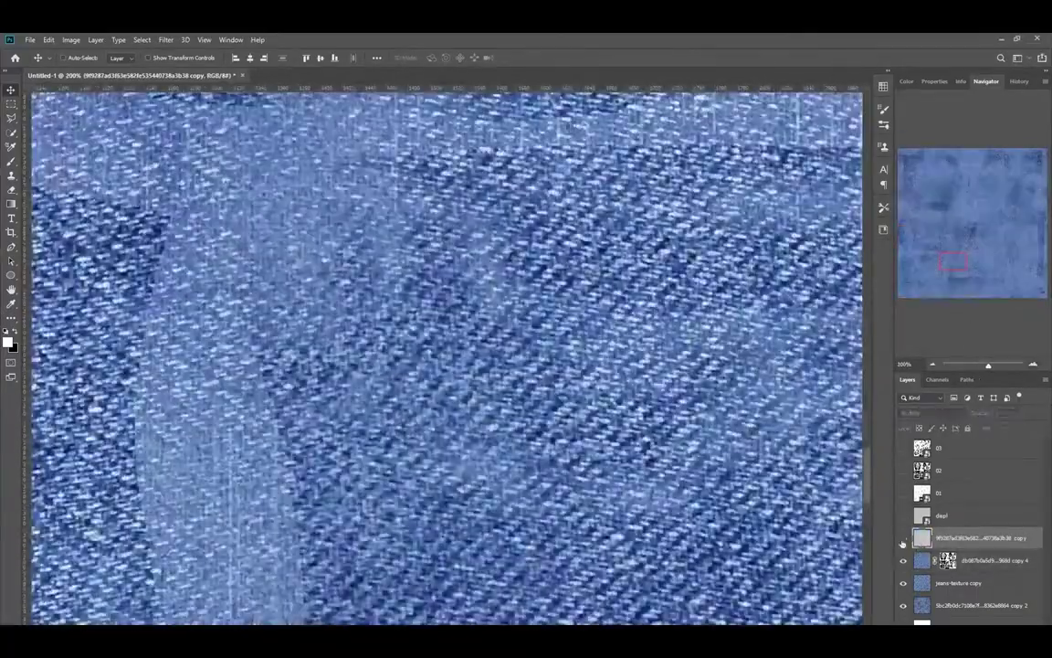
scroll(932, 413, "down", 2)
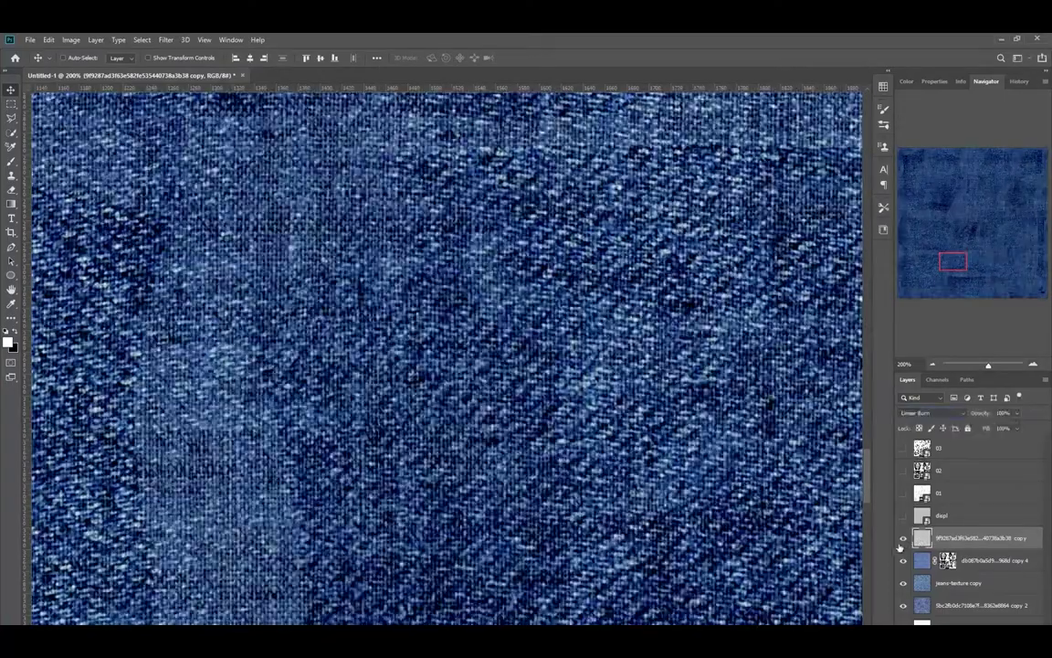
key("ctrl+minus")
key("ctrl+minus")
key("ctrl+minus")
key("ctrl+minus")
left_click(903, 515)
double_click(924, 517)
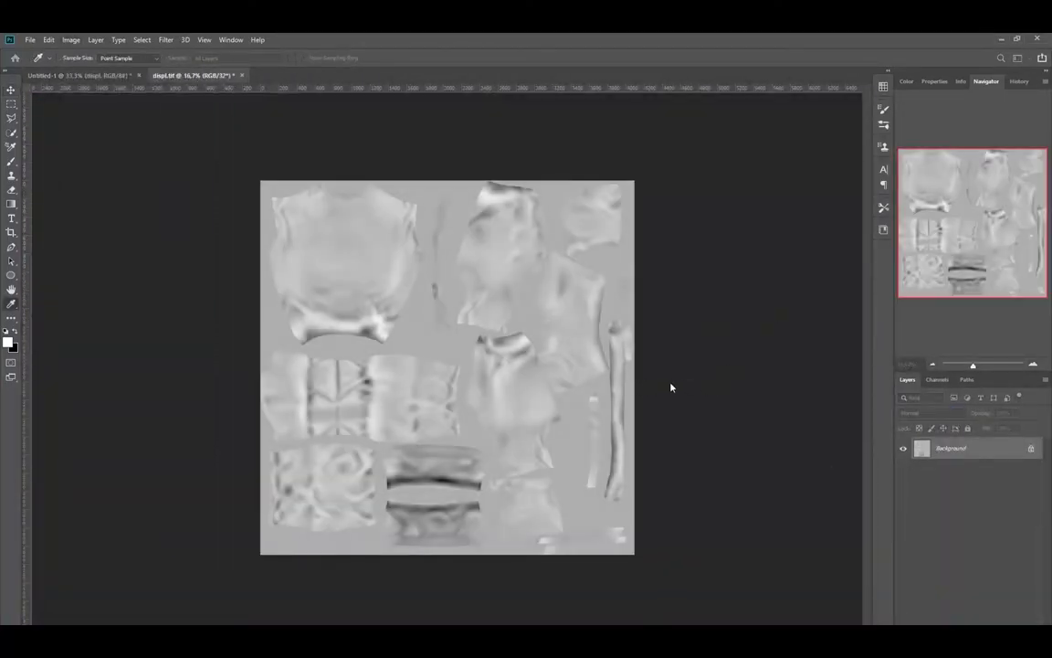
- Copy the whole displ map, close displ.tif, and paste it inverted and contrast-boosted into the linen mask
key("ctrl+a")
key("ctrl+c")
key("ctrl+w")
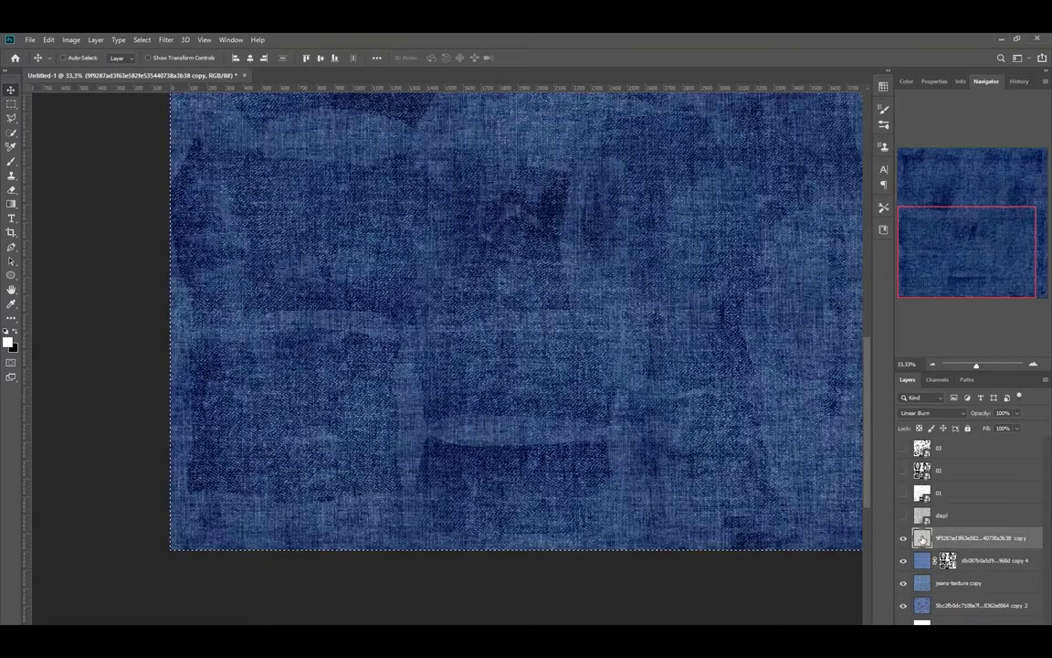
key("ctrl+v")
key("ctrl+i")
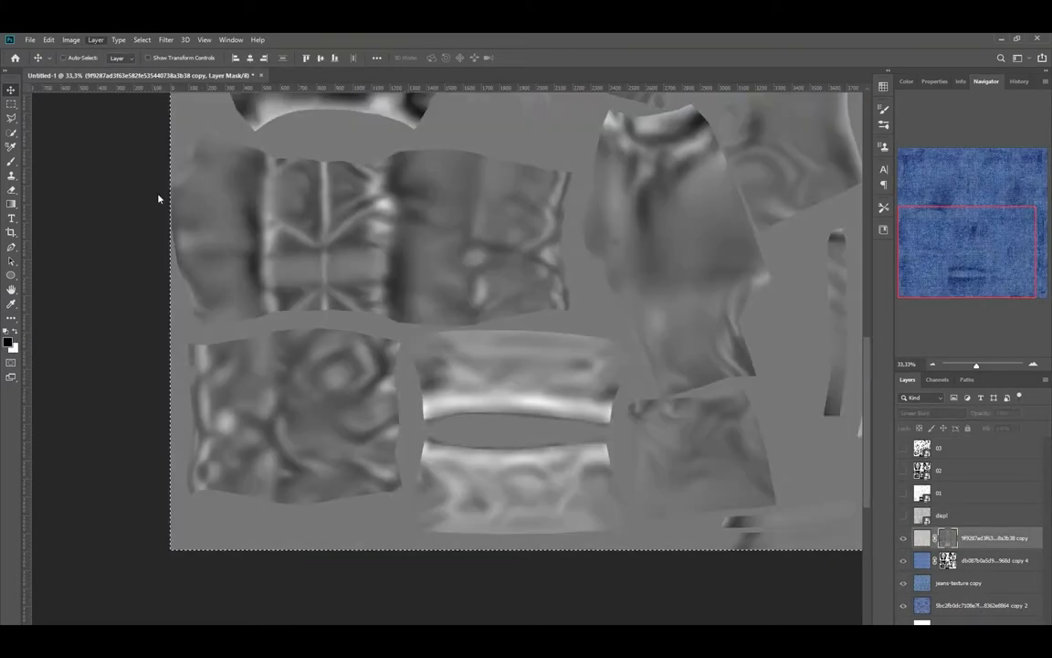
key("i")
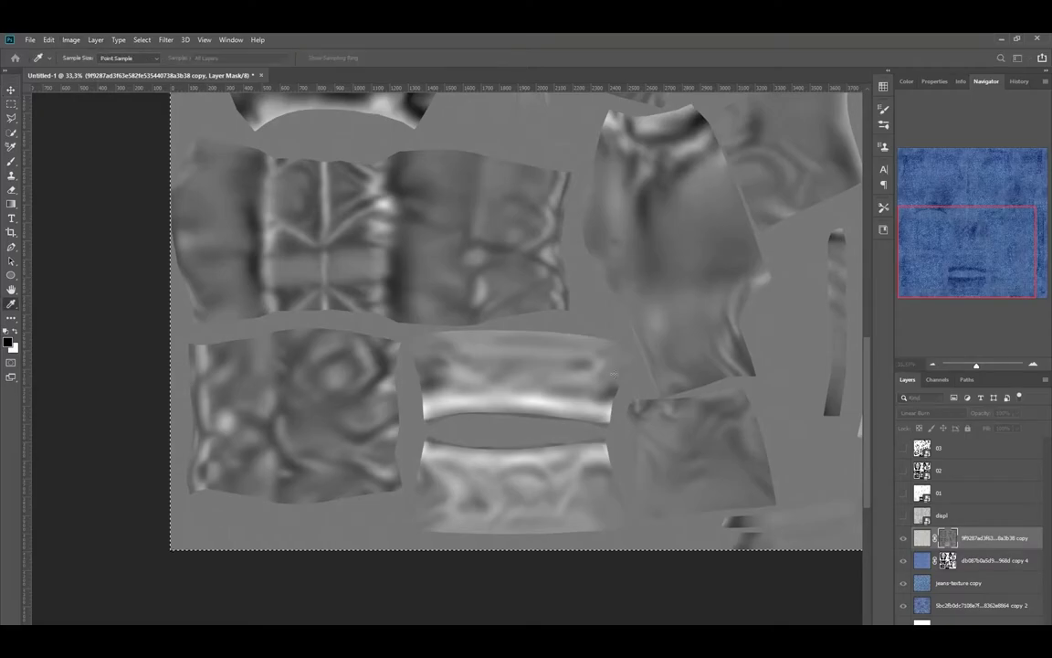
key("v")
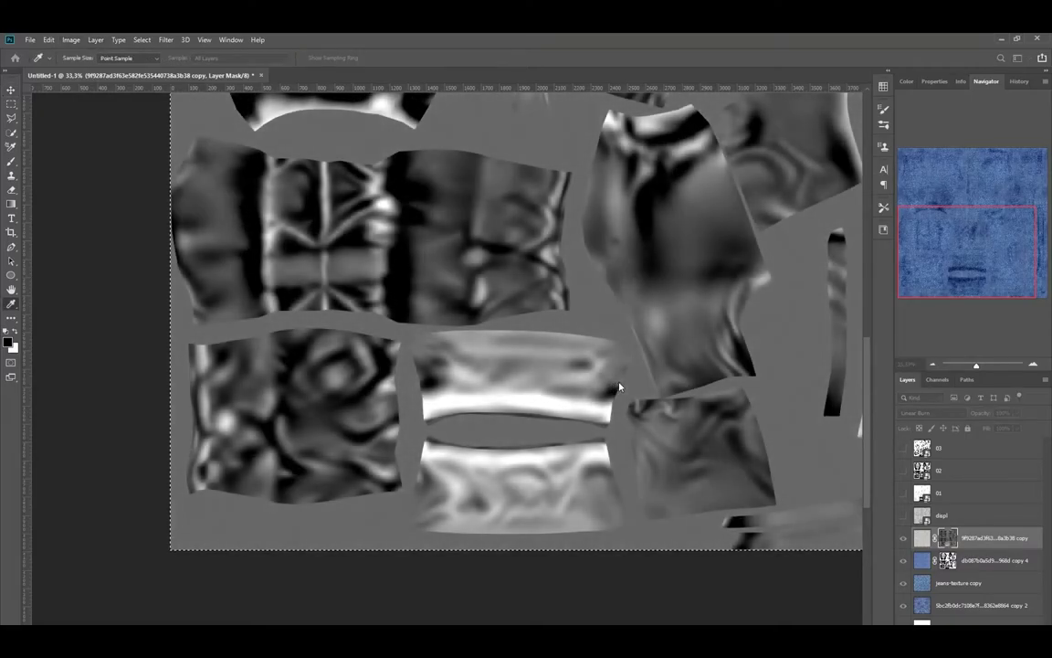
- Turn the linen layer on and compare at 100% and 33.3% with layer 01 shown
left_click(922, 538)
left_click(904, 538)
key("ctrl+1")
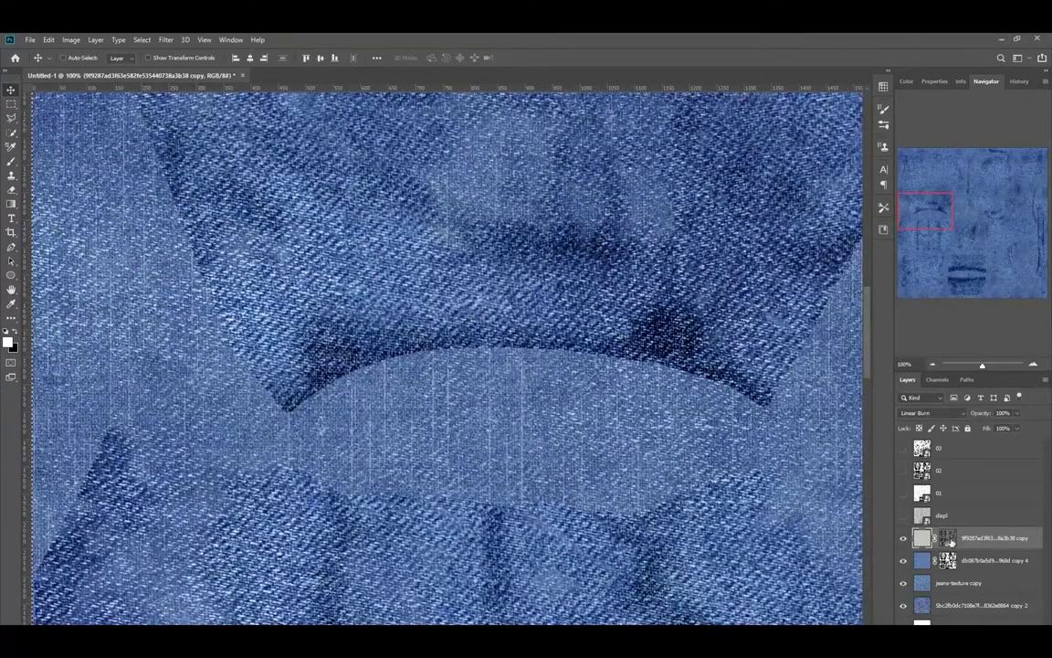
key("ctrl+0")
left_click(903, 493)
- Set layer 01 to Multiply and lower its fill to 40%
left_click(903, 493)
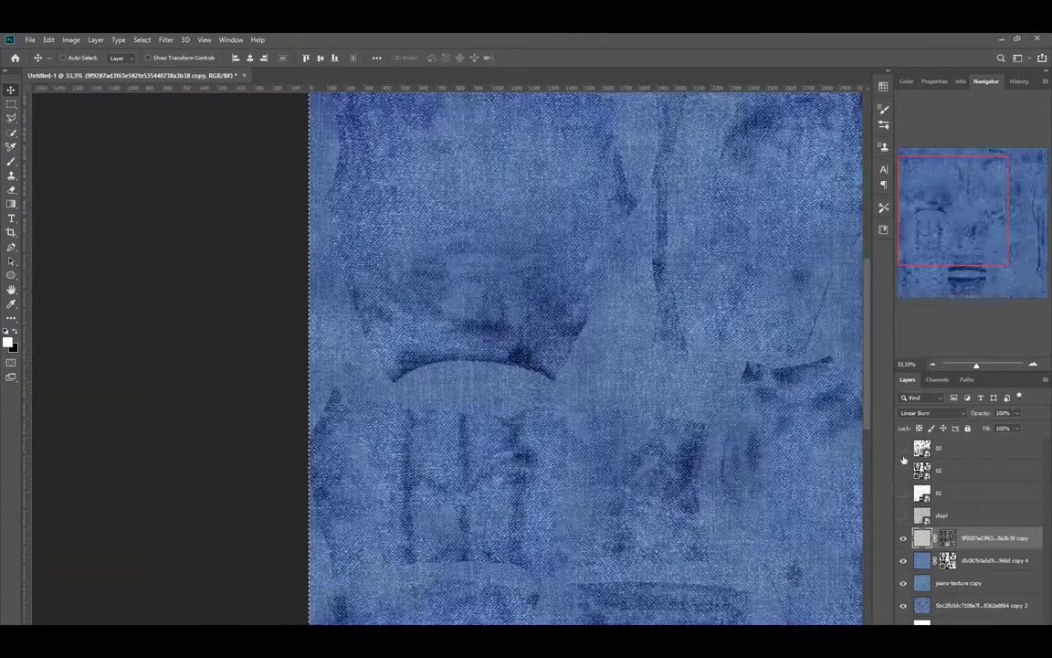
left_click(903, 494)
left_click(904, 494)
left_click(904, 494)
key("ctrl+minus")
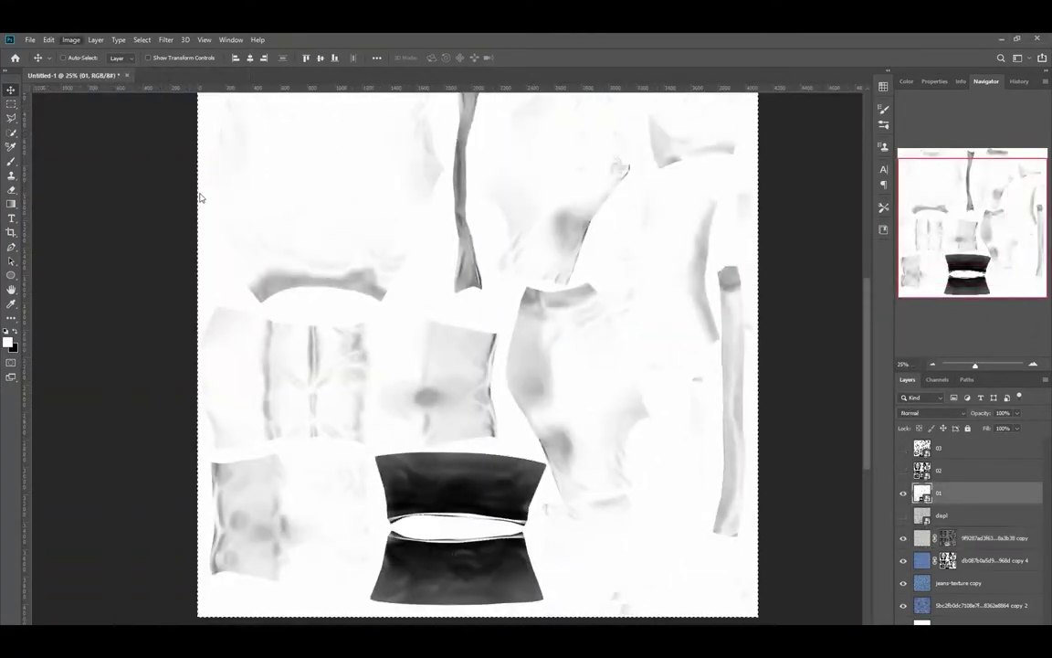
scroll(923, 413, "down", 3)
scroll(922, 413, "down", 1)
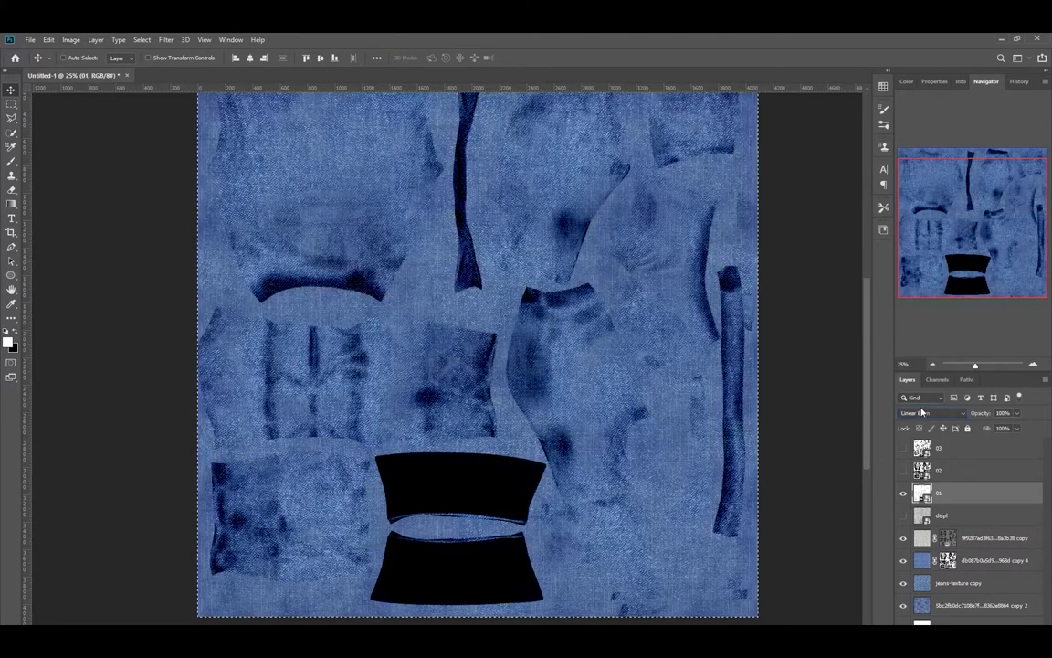
scroll(923, 413, "up", 2)
key("shift+2")
key("shift+1")
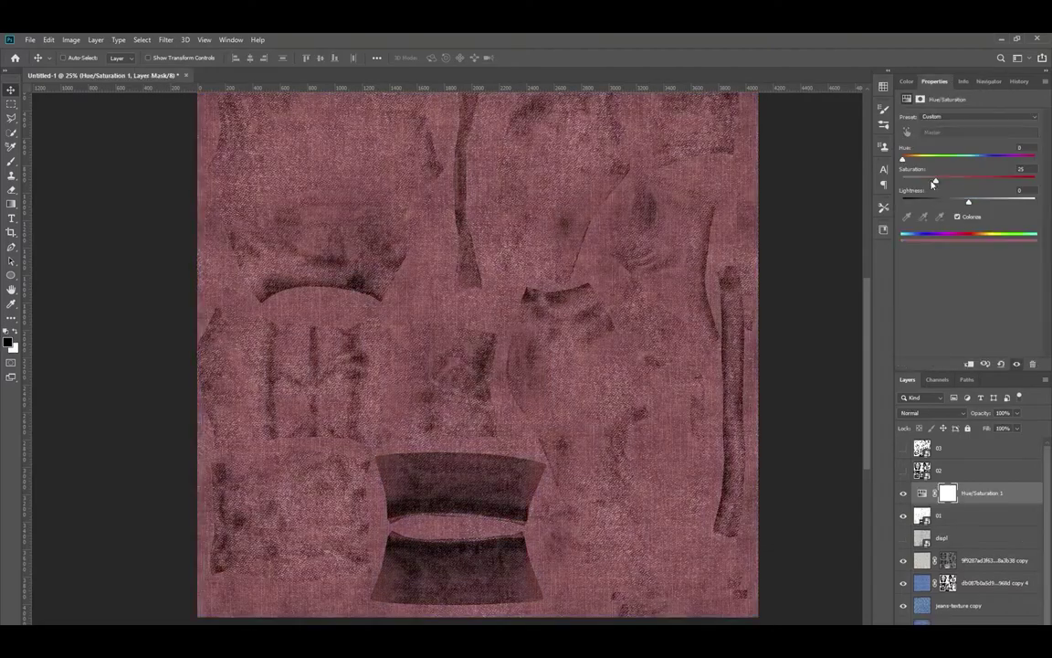
- Add a Hue/Saturation layer at Saturation 0 and a Levels layer with inputs 27/0.86/174
left_click_drag(933, 182, 903, 182)
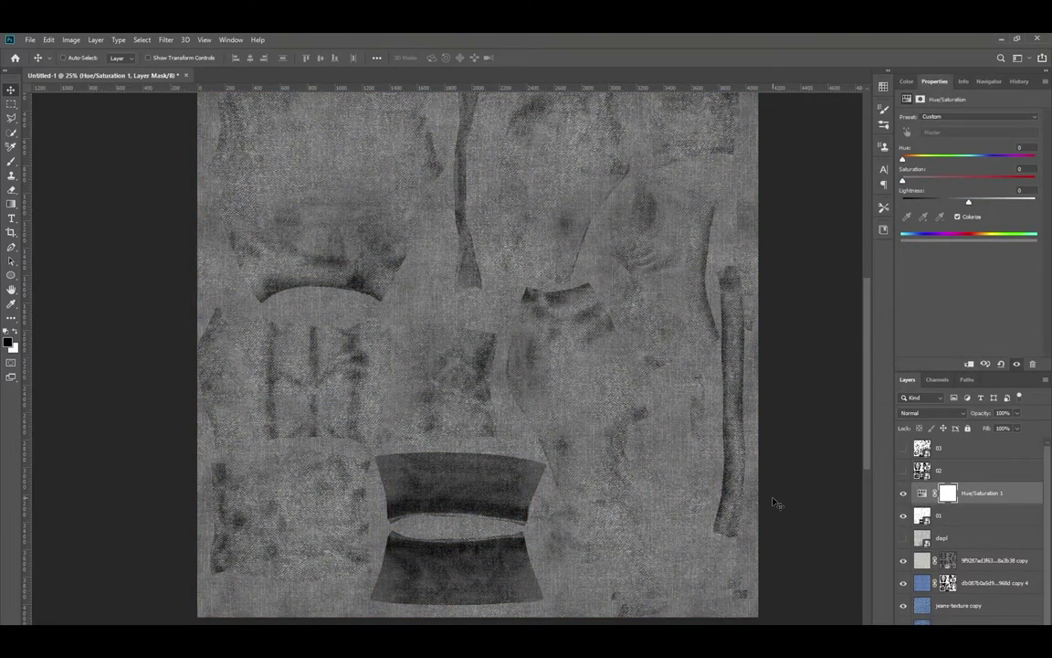
left_click(989, 81)
key("ctrl+1")
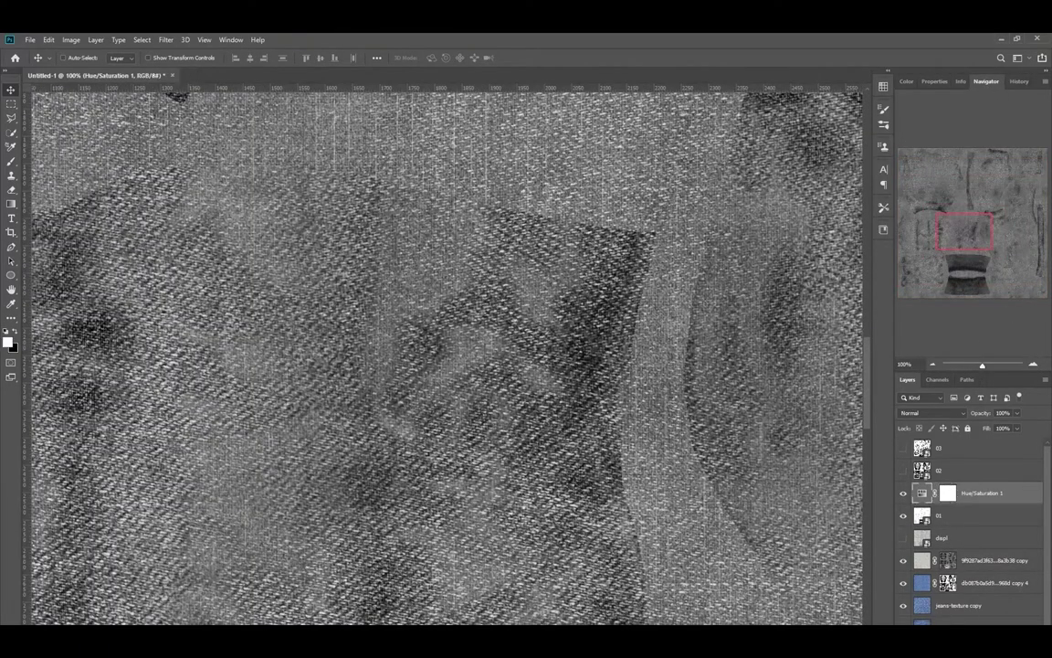
left_click_drag(1037, 196, 999, 197)
left_click_drag(918, 196, 932, 198)
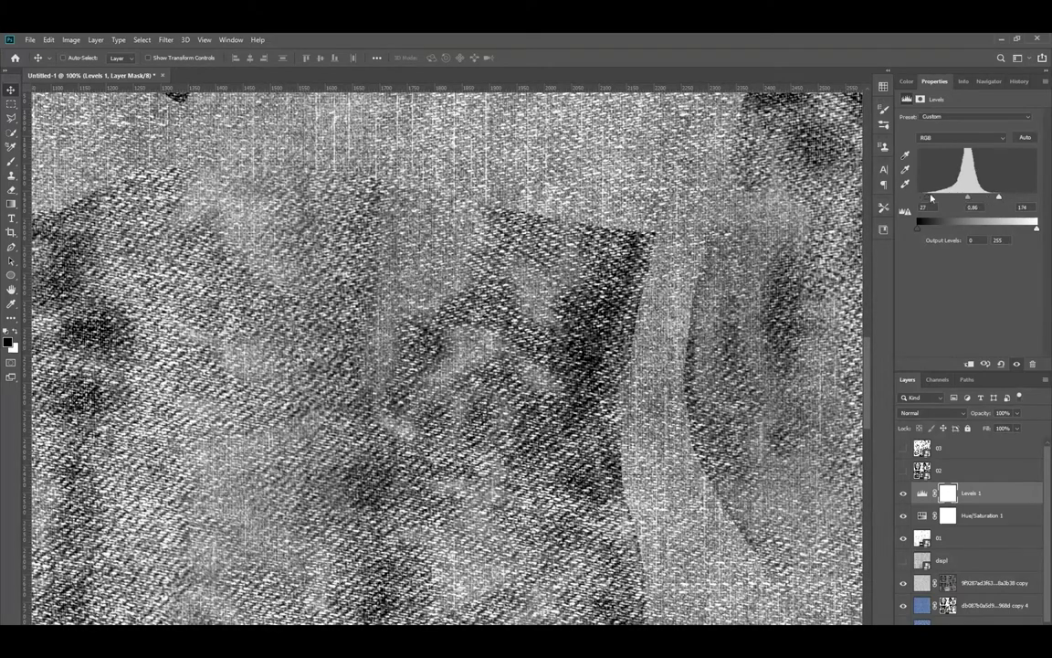
- Raise 01 copy in the stack and invert the Levels 1 mask, comparing with it hidden
left_click(903, 494)
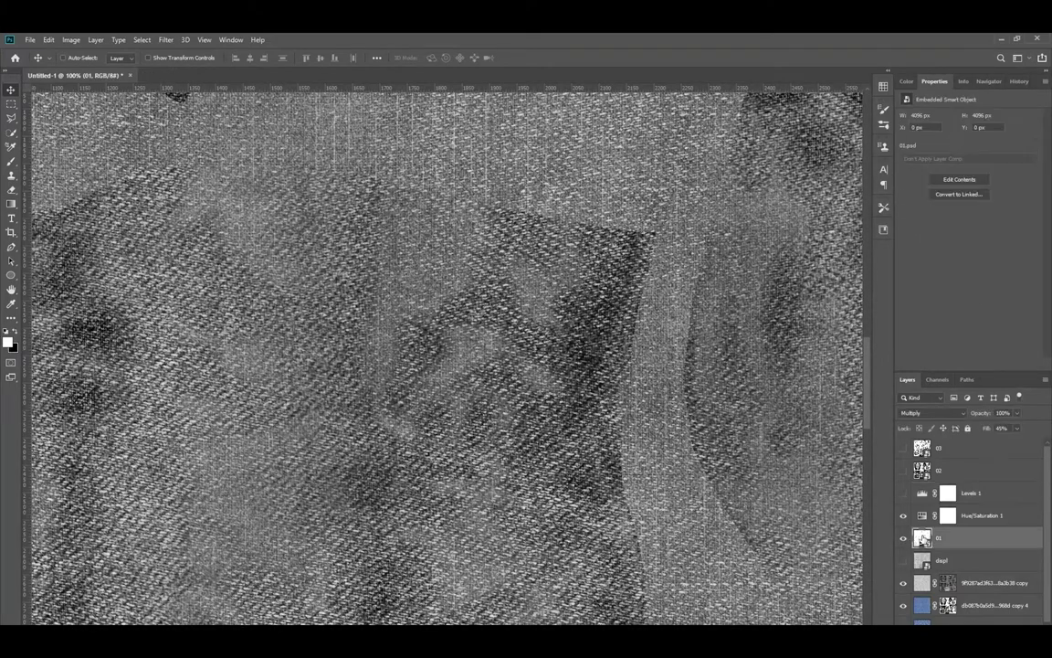
left_click_drag(924, 495, 924, 459)
left_click(904, 515)
left_click(904, 515)
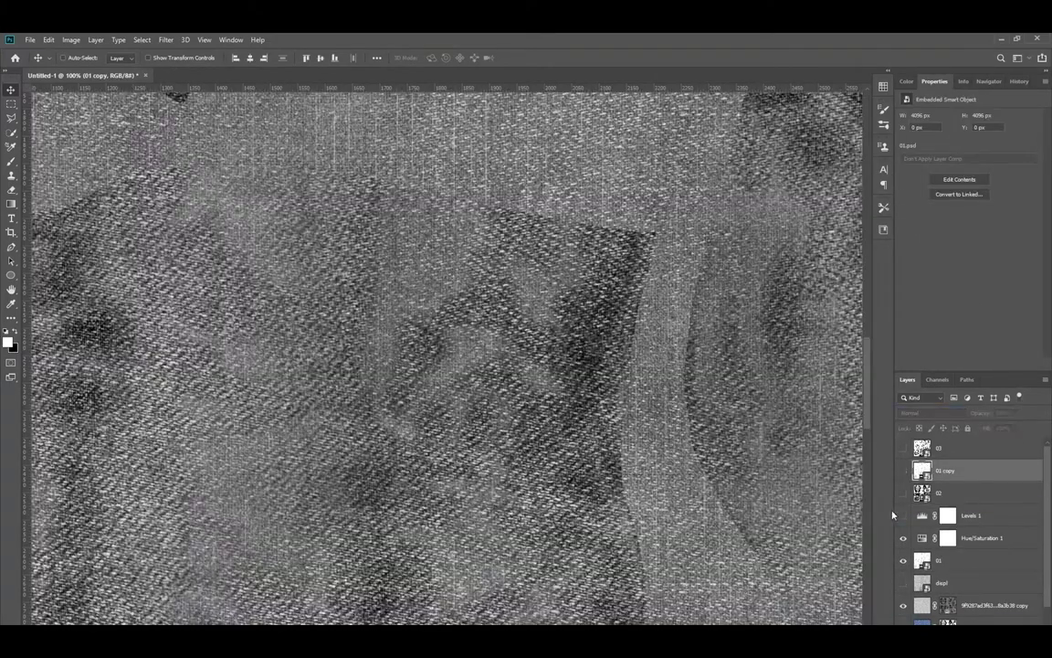
left_click(904, 515)
key("ctrl+i")
left_click(987, 81)
left_click(931, 364)
left_click(931, 364)
left_click(932, 364)
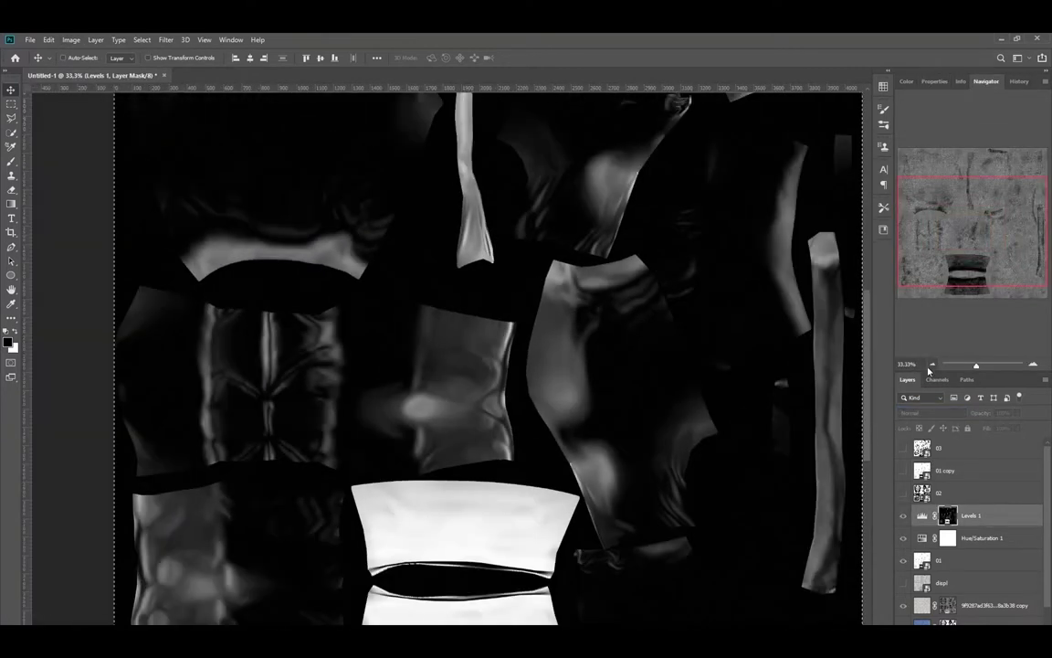
key("ctrl+plus")
left_click(903, 516)
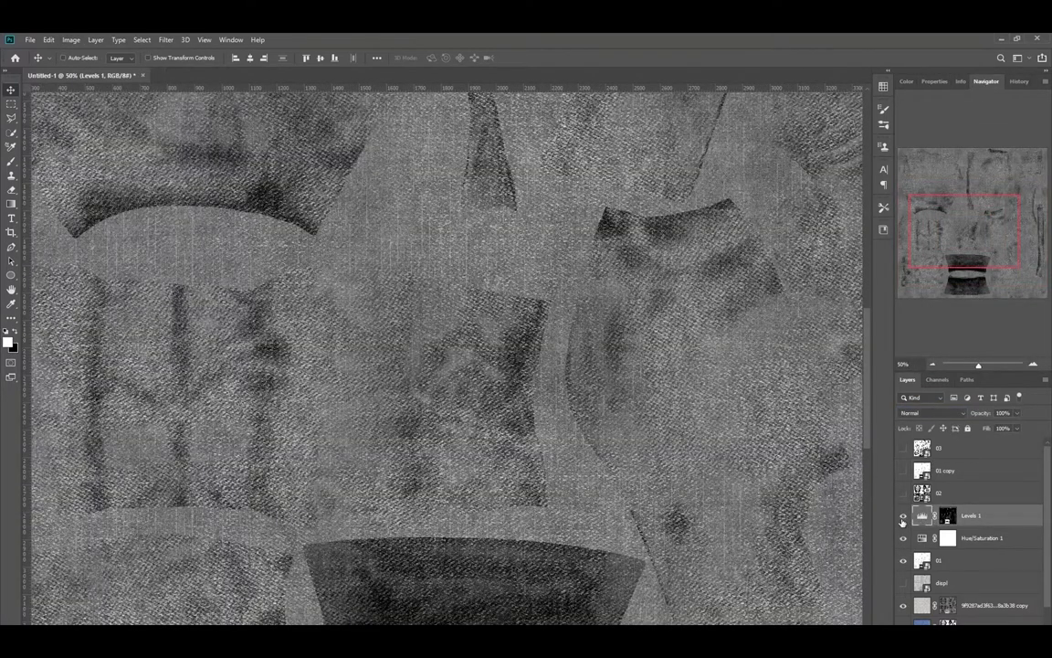
left_click(932, 364)
left_click(932, 364)
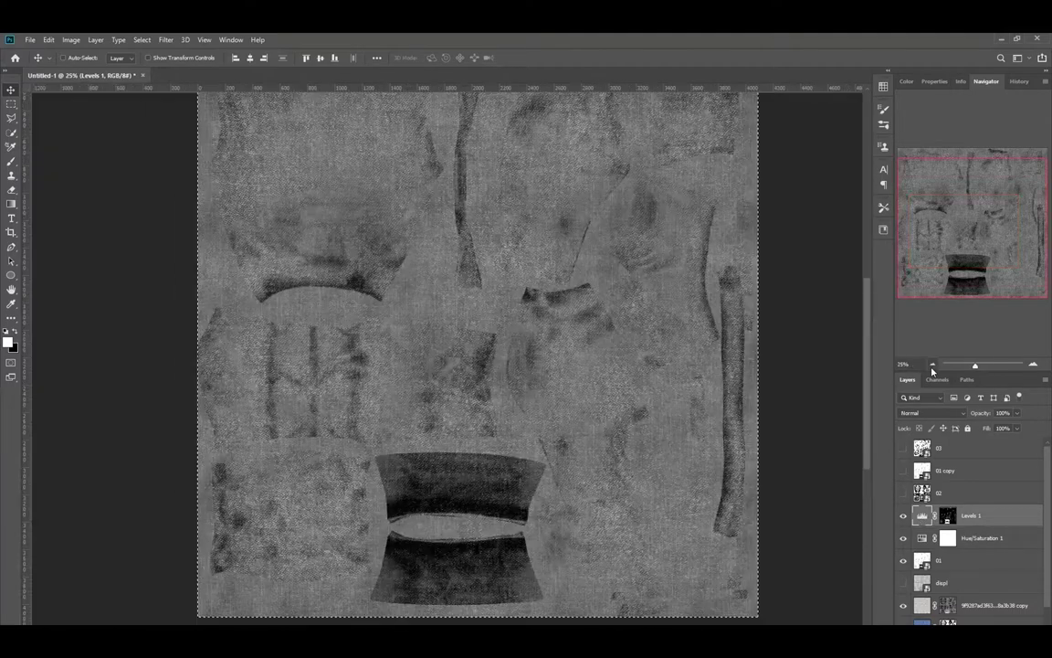
left_click(1033, 364)
left_click(1033, 365)
left_click(1033, 365)
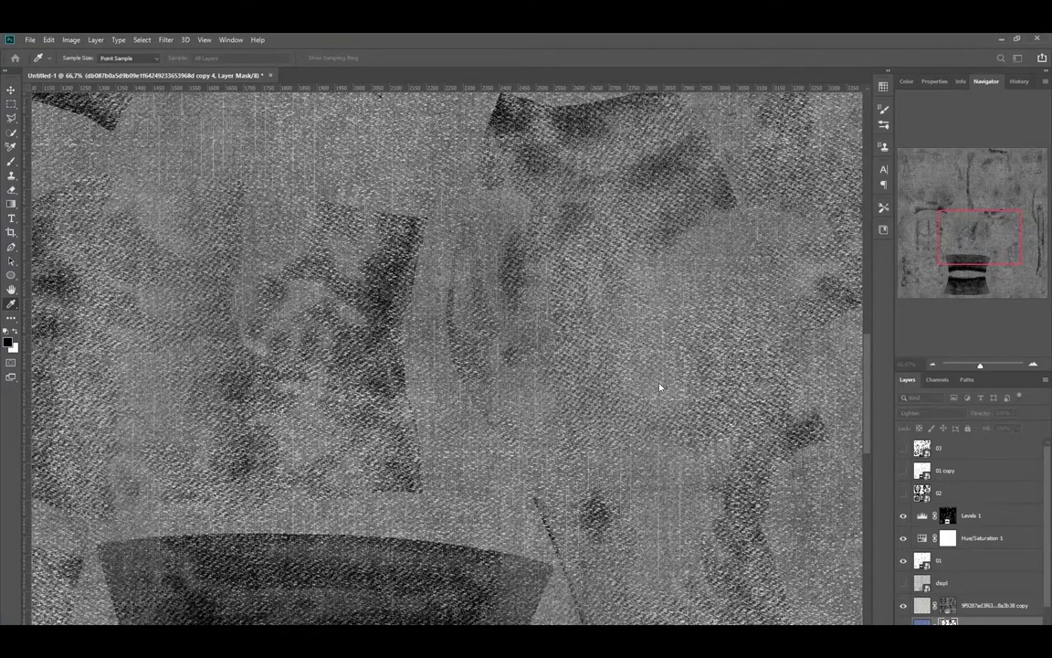
- Toggle the lower denim photo layer to compare the more uniform denim weave
key("v")
left_click(904, 605)
left_click(904, 604)
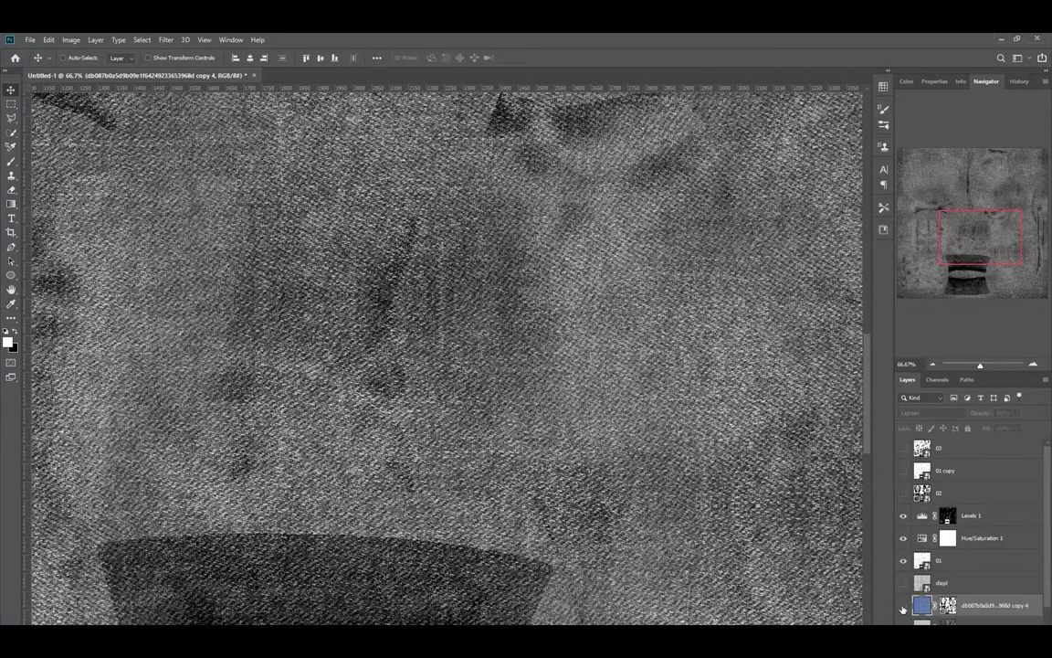
left_click(903, 604)
scroll(568, 284, "down", 2, "alt")
scroll(567, 284, "down", 2, "alt")
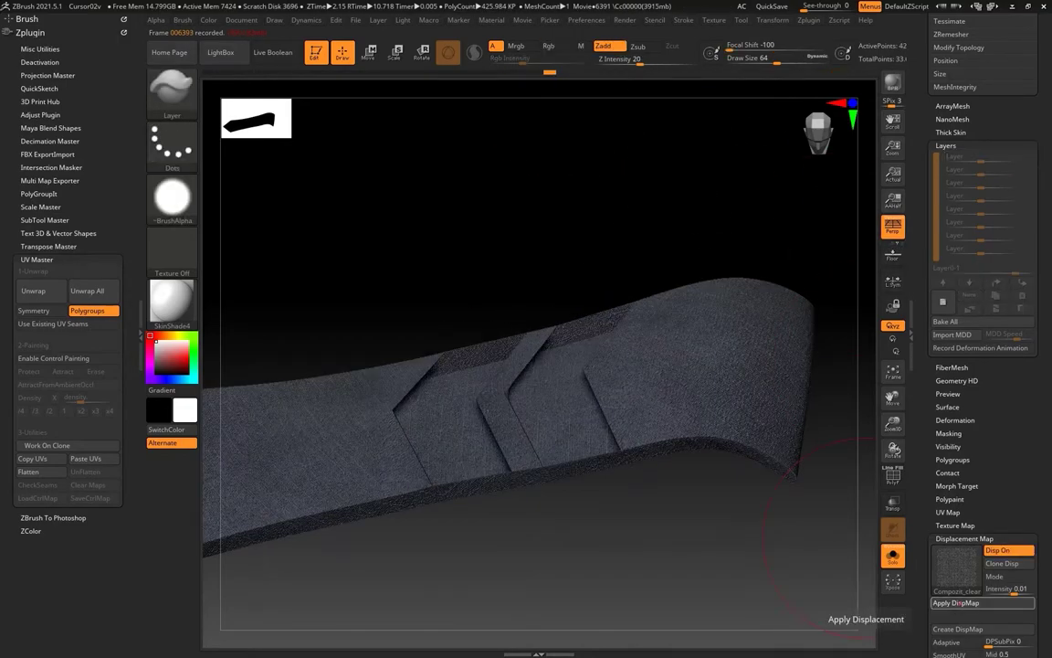
- Scroll down in ZBrush to view the flattened, polygroup-coloured UV layout
scroll(982, 411, "down", 5)
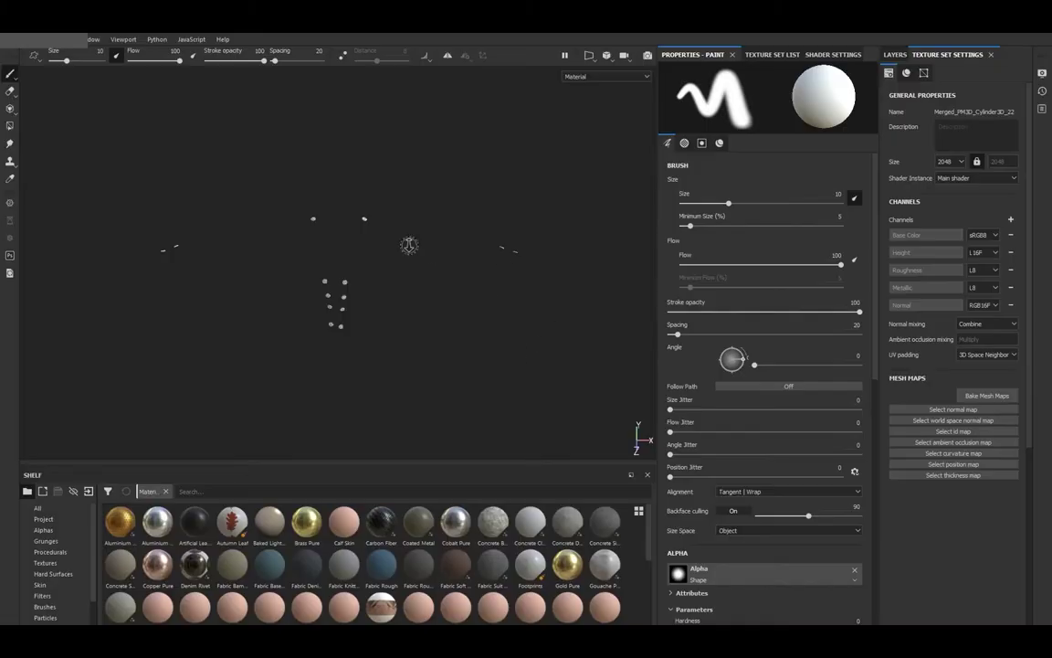
- Zoom in on the eight buttons in ZBrush
scroll(409, 244, "up", 5)
scroll(429, 388, "up", 3)
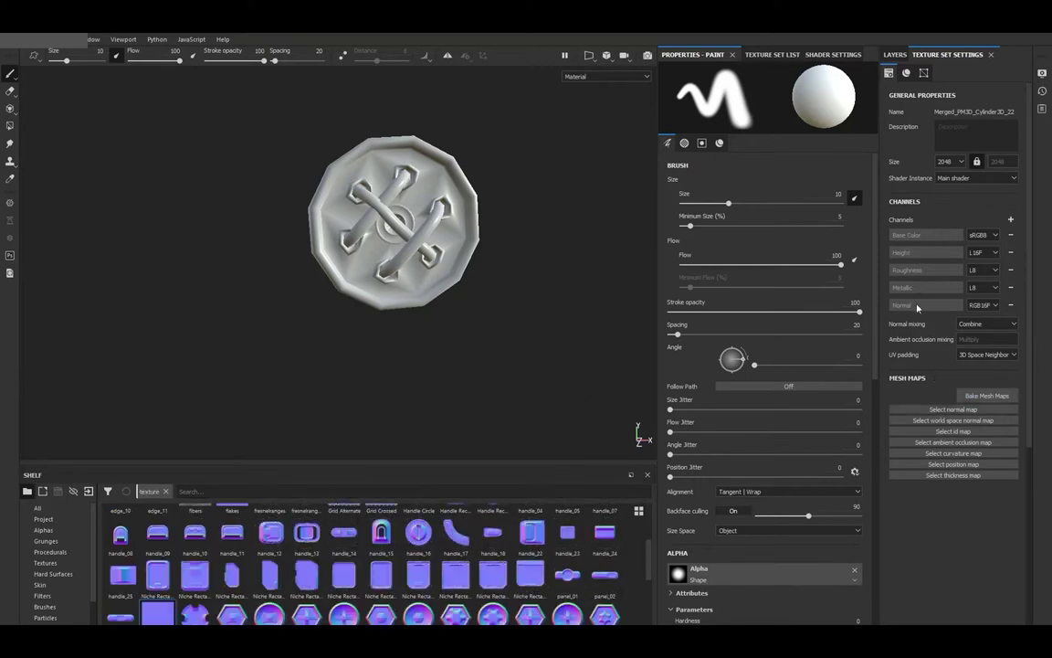
- Assign the pg_normal texture as the button's normal mesh map
left_click_drag(931, 412, 933, 413)
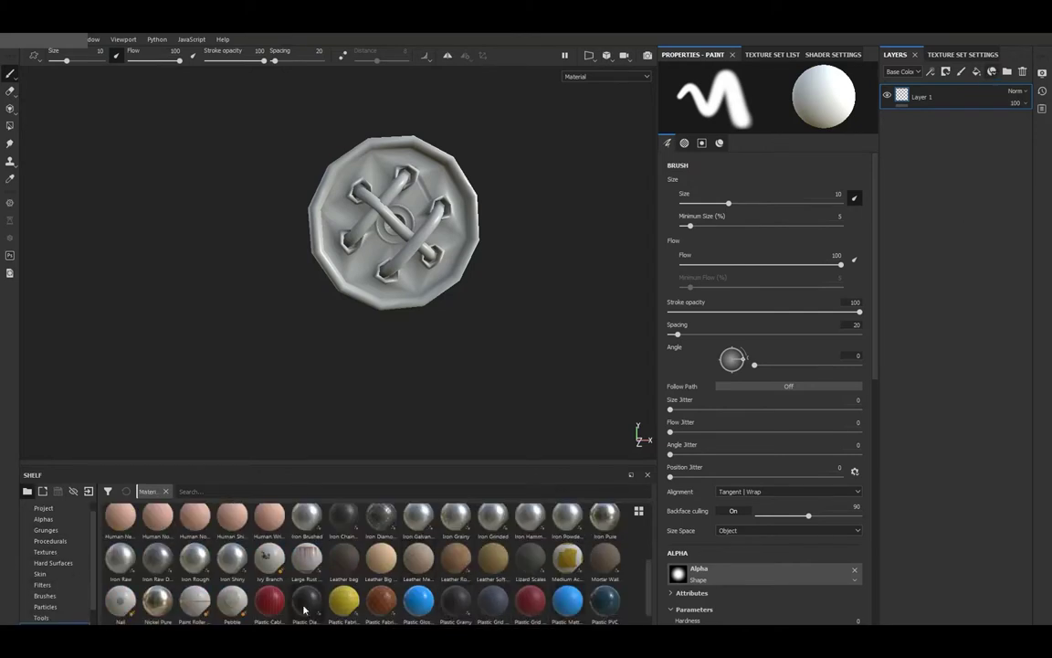
- Bake the button's mesh maps in Texture Set Settings and inspect the dark Plastic Diamond surface
scroll(303, 575, "down", 2)
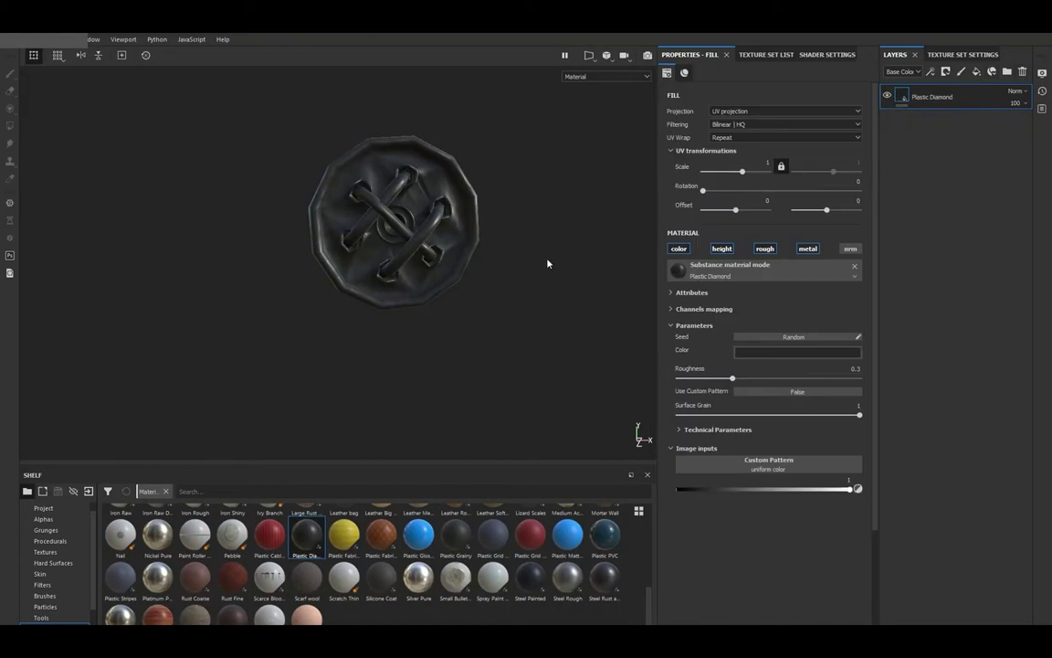
scroll(442, 329, "up", 3)
mouse_move(510, 343)
left_mouse_down("alt")
mouse_move(501, 312)
mouse_move(258, 341)
mouse_move(479, 323)
left_mouse_up("alt")
left_click(963, 54)
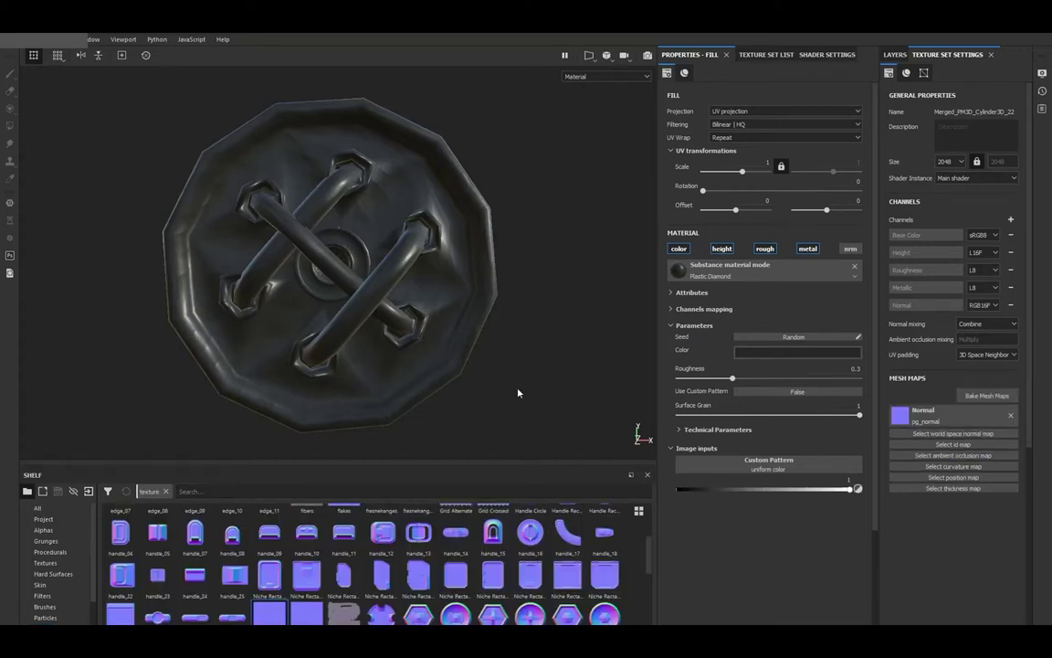
left_click_drag(518, 393, 370, 270, "alt")
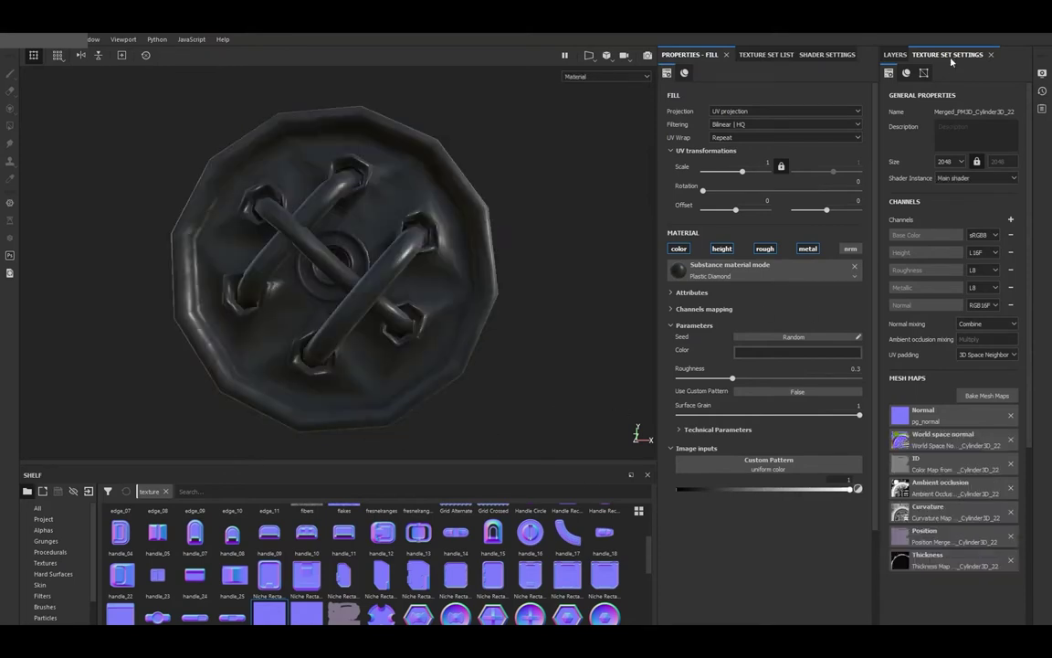
left_click(895, 55)
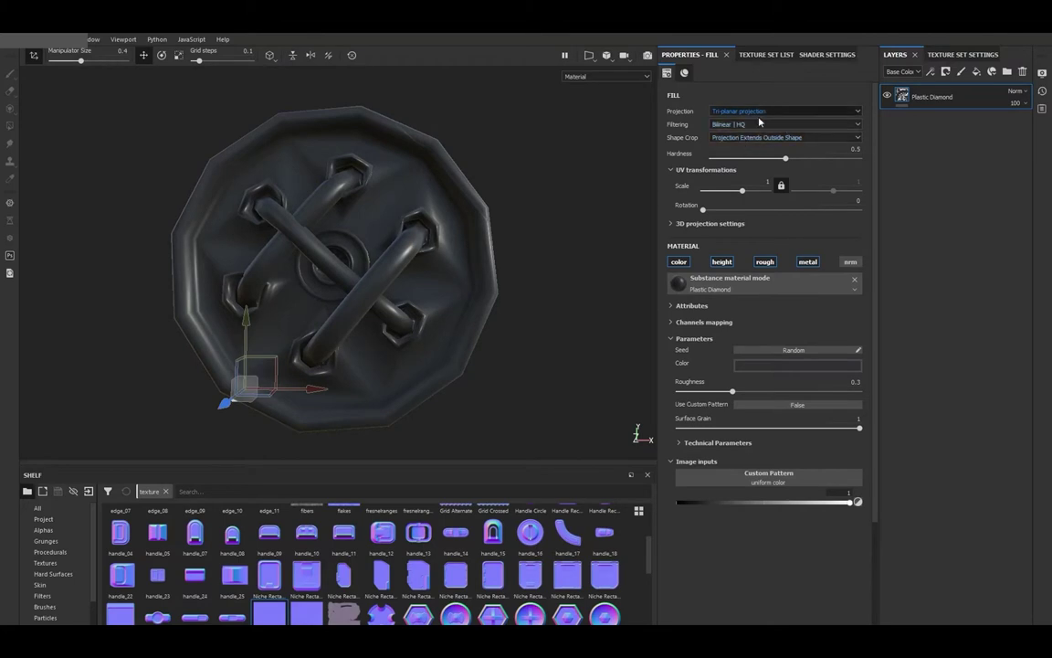
- Undo the tri-planar switch and add Plastic Matte Pure as a blue fill layer on top
key("ctrl+z")
scroll(46, 566, "down", 2)
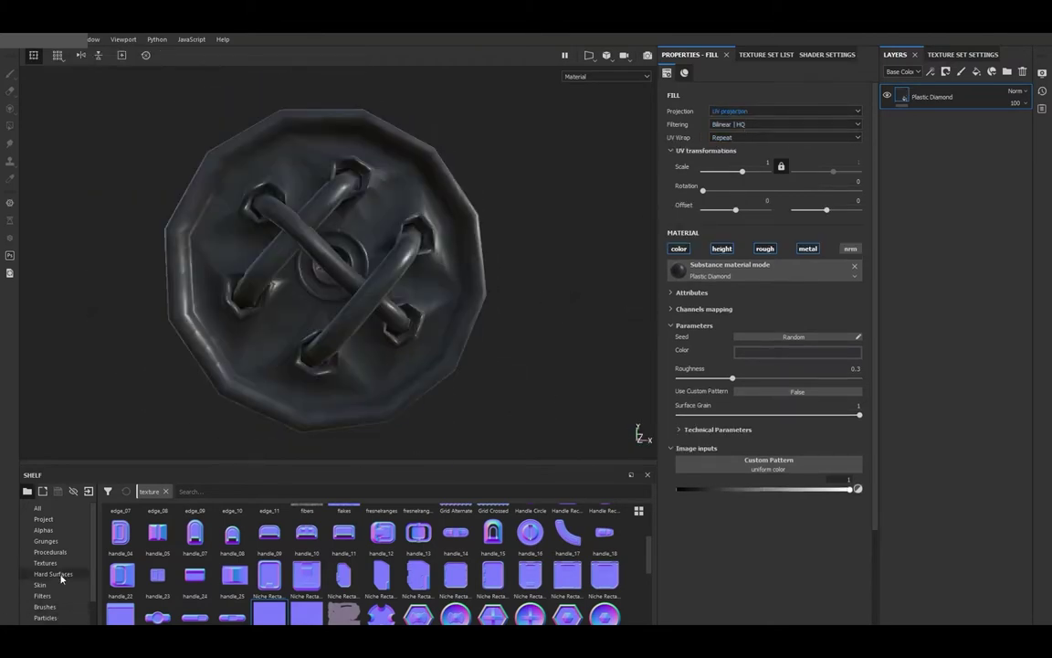
left_click(47, 607)
scroll(438, 610, "down", 5)
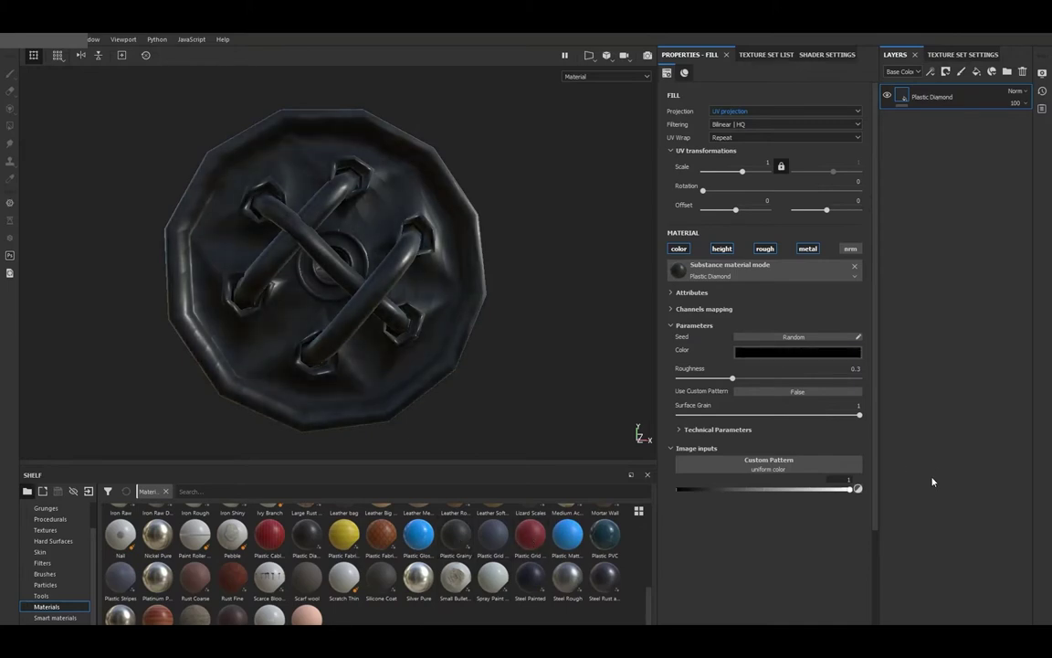
left_click_drag(564, 539, 956, 85)
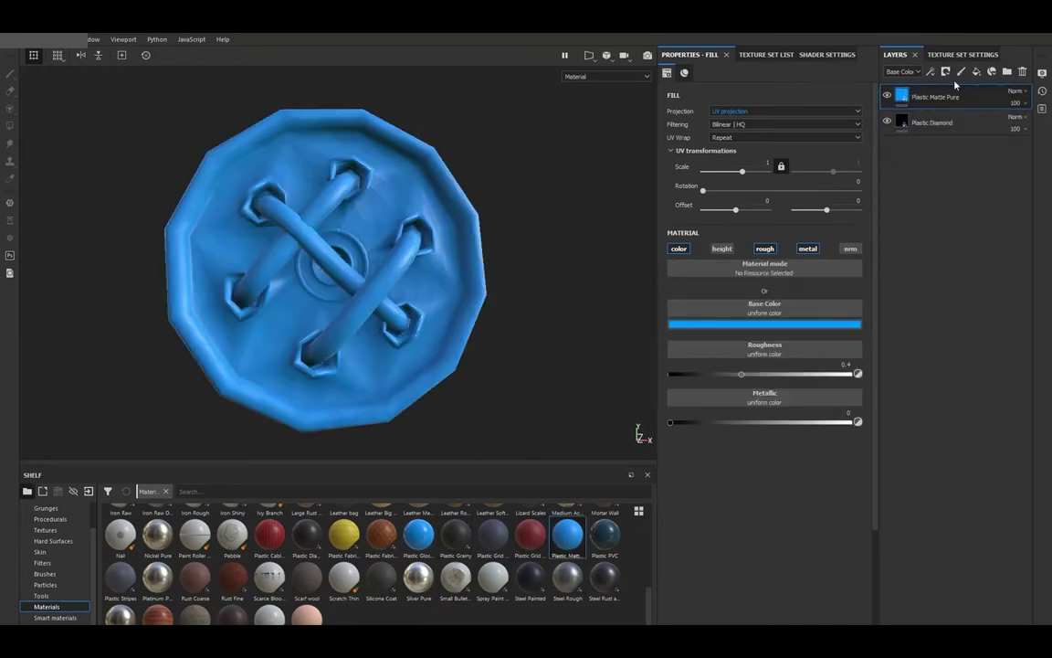
- Give the Plastic Matte Pure layer a black mask with a Metal Edge Wear generator
left_click(932, 73)
right_click(976, 92)
left_click(741, 99)
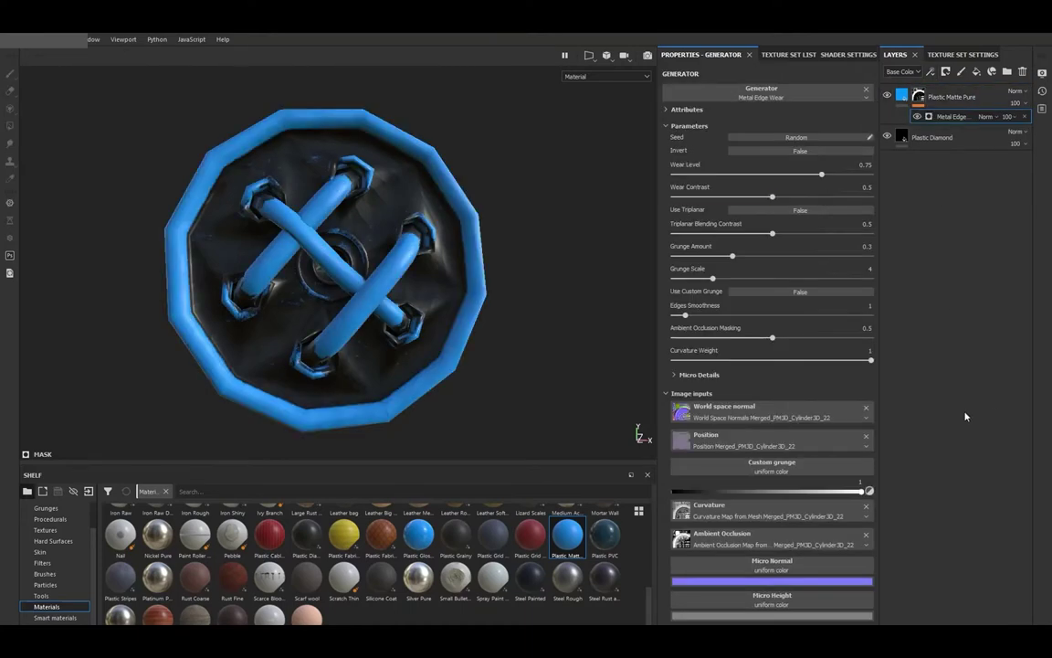
key("ctrl+z")
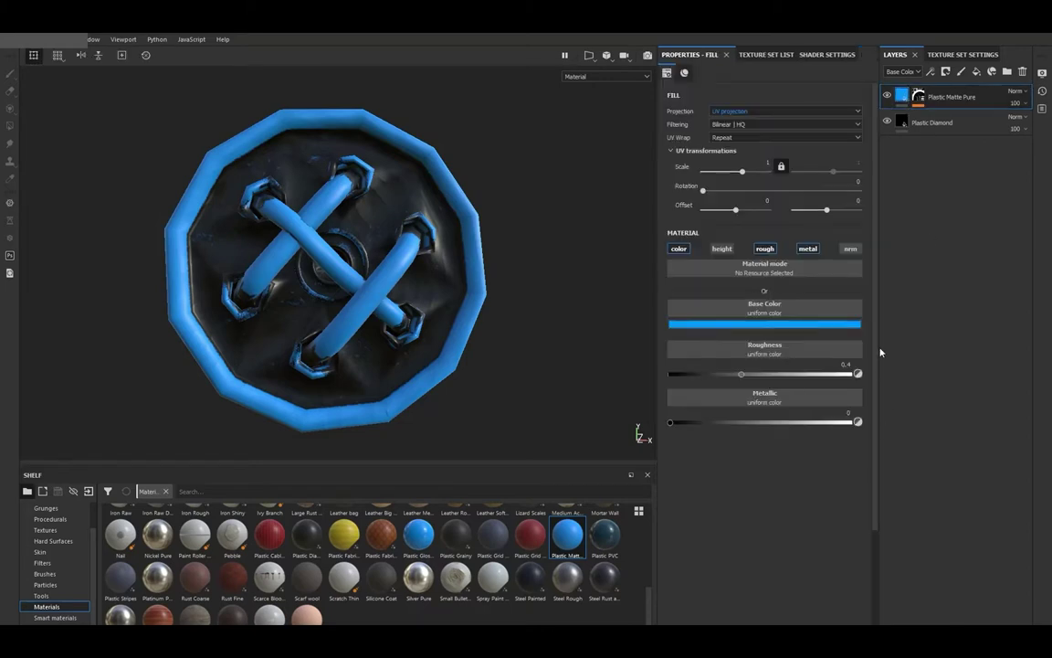
key("ctrl+y")
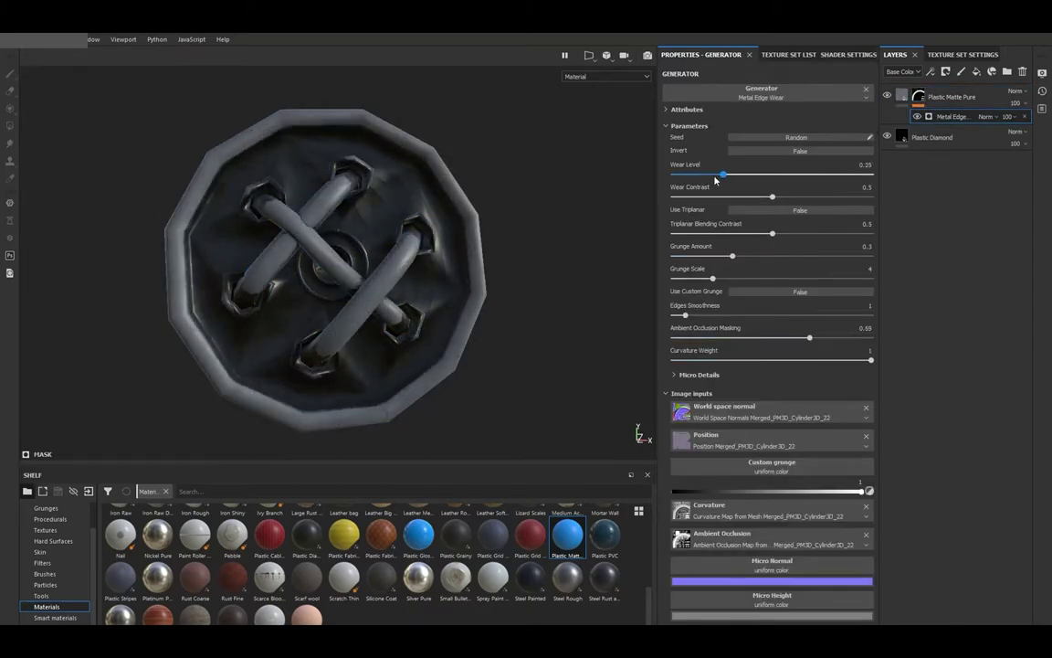
- Tune the edge wear: Wear Level 0.92, Grunge Scale 3, more AO masking, curvature weight 0.06
mouse_move(821, 174)
left_mouse_down()
mouse_move(857, 176)
mouse_move(843, 174)
left_mouse_up()
left_click_drag(772, 197, 720, 197)
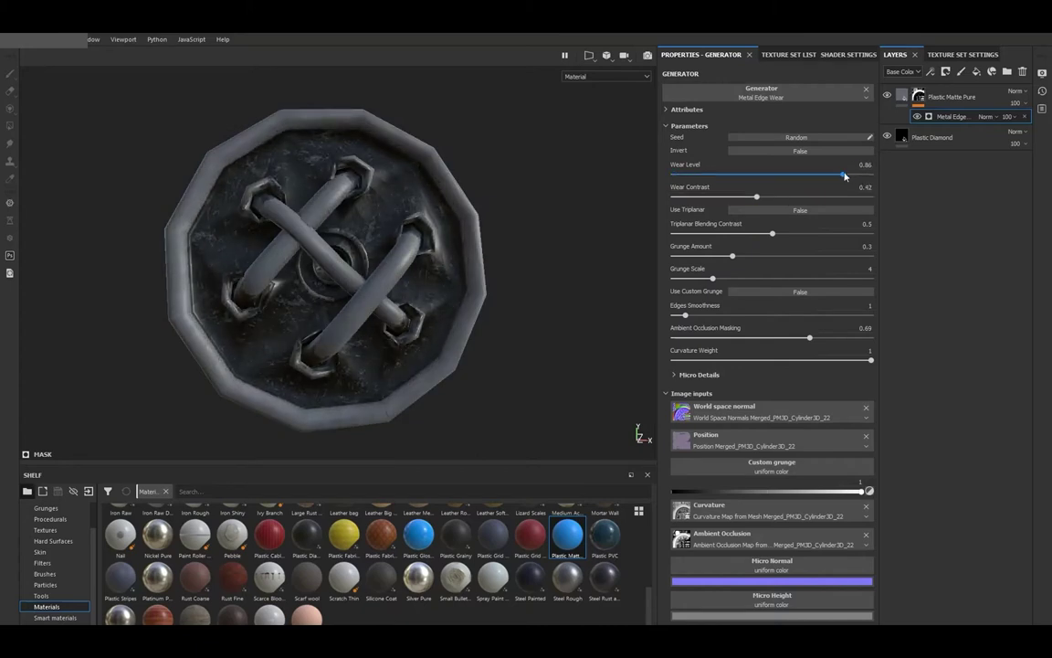
left_click_drag(845, 175, 857, 172)
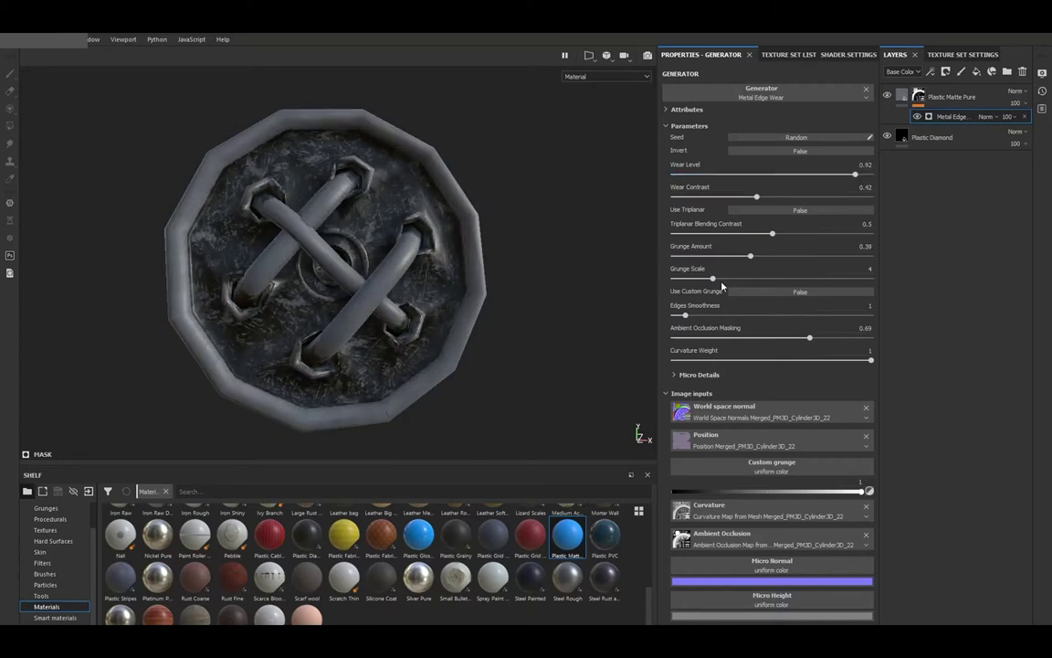
mouse_move(714, 277)
left_mouse_down()
mouse_move(699, 278)
mouse_move(784, 313)
mouse_move(684, 315)
left_mouse_up()
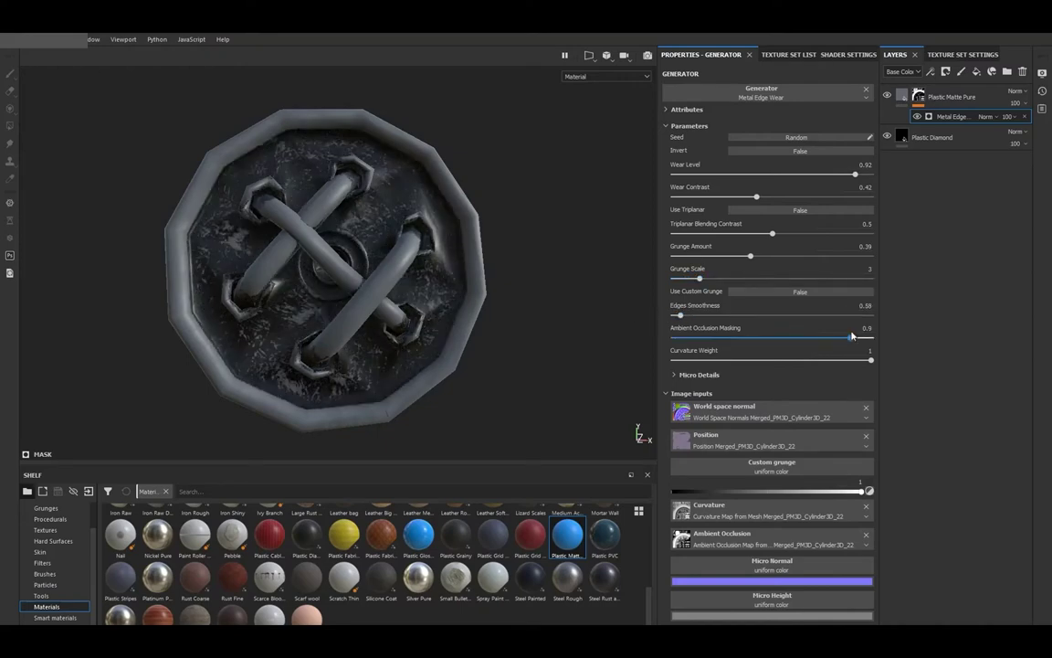
mouse_move(810, 337)
left_mouse_down()
mouse_move(833, 337)
mouse_move(685, 359)
left_mouse_up()
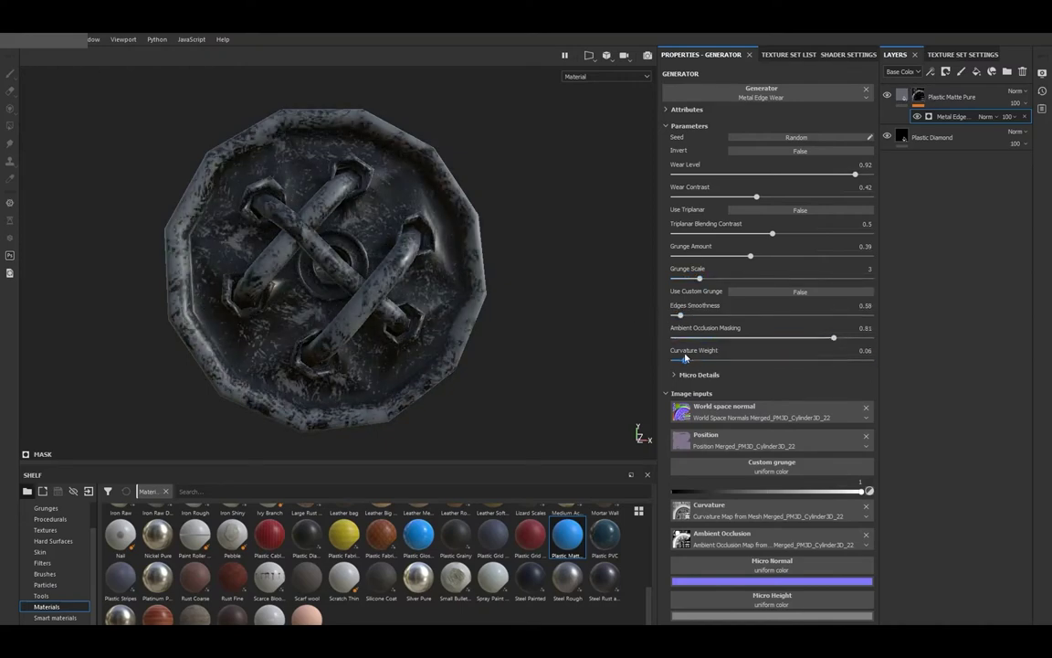
left_click_drag(455, 356, 579, 400, "alt")
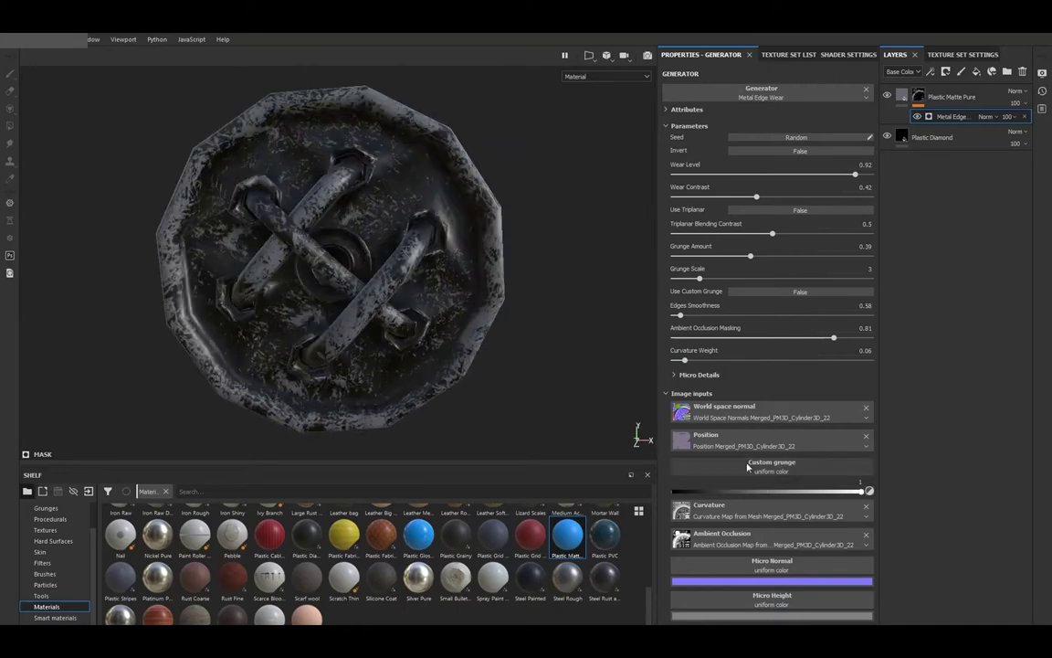
scroll(271, 570, "up", 5)
scroll(272, 570, "up", 5)
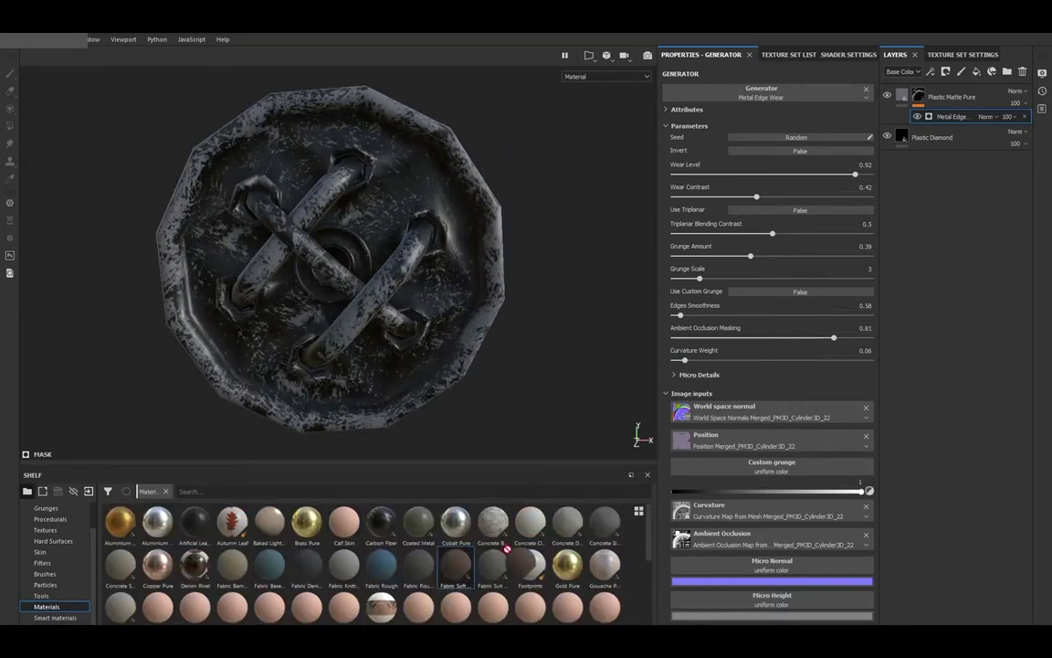
- Add a black-masked Fabric Soft Denim layer, polygon-filled only on the two crossed cords
left_click_drag(455, 564, 933, 239)
left_click(946, 71)
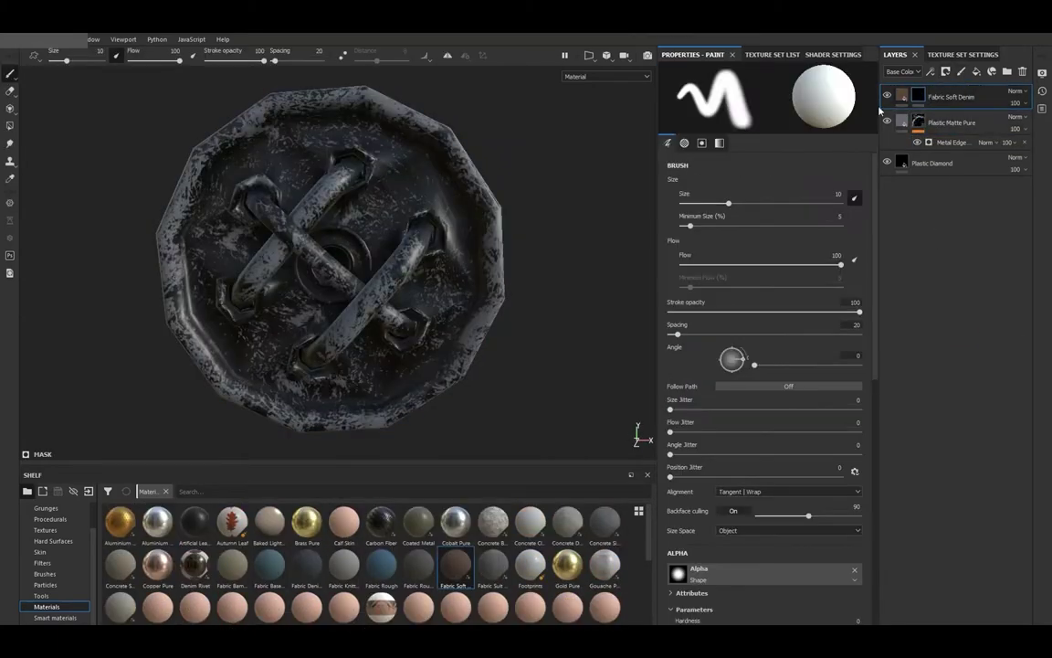
right_click_drag(456, 208, 405, 208, "ctrl")
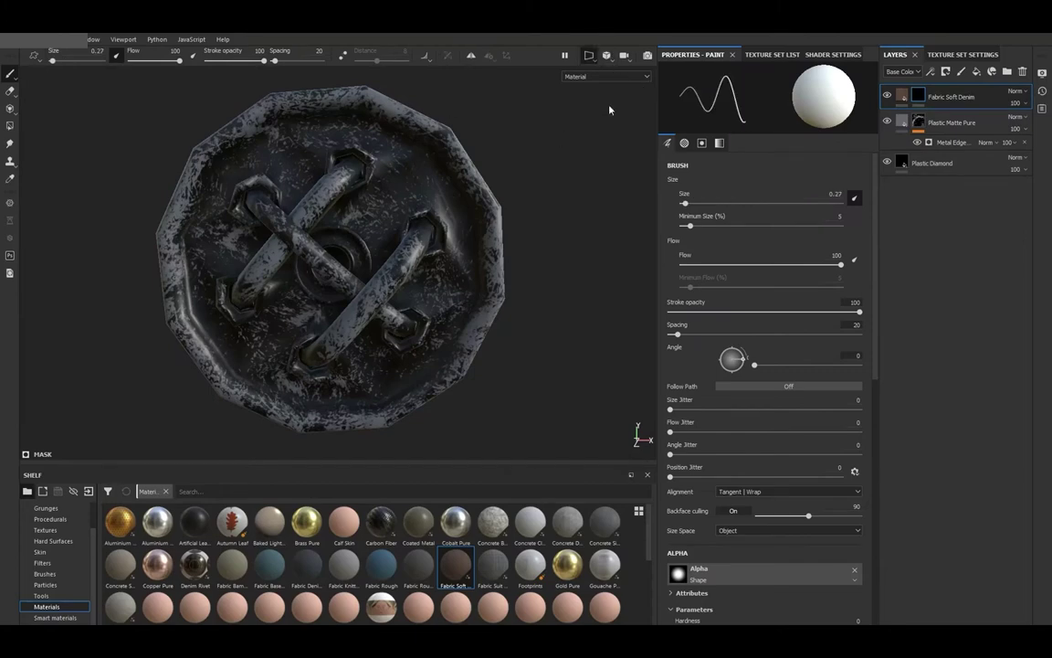
left_click(10, 124)
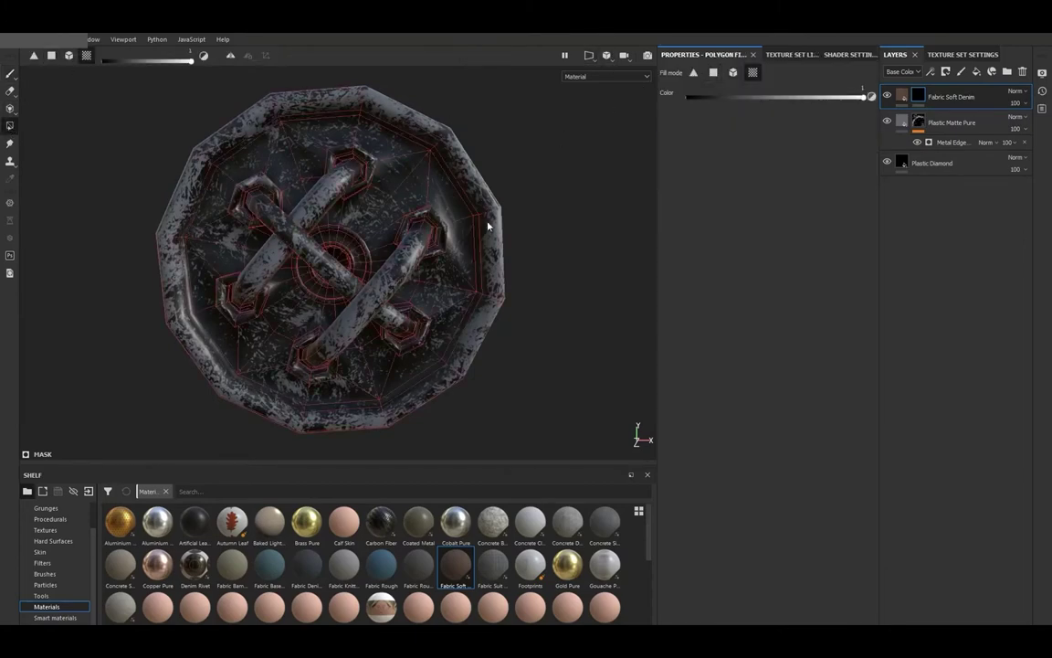
left_click(283, 226)
key("1")
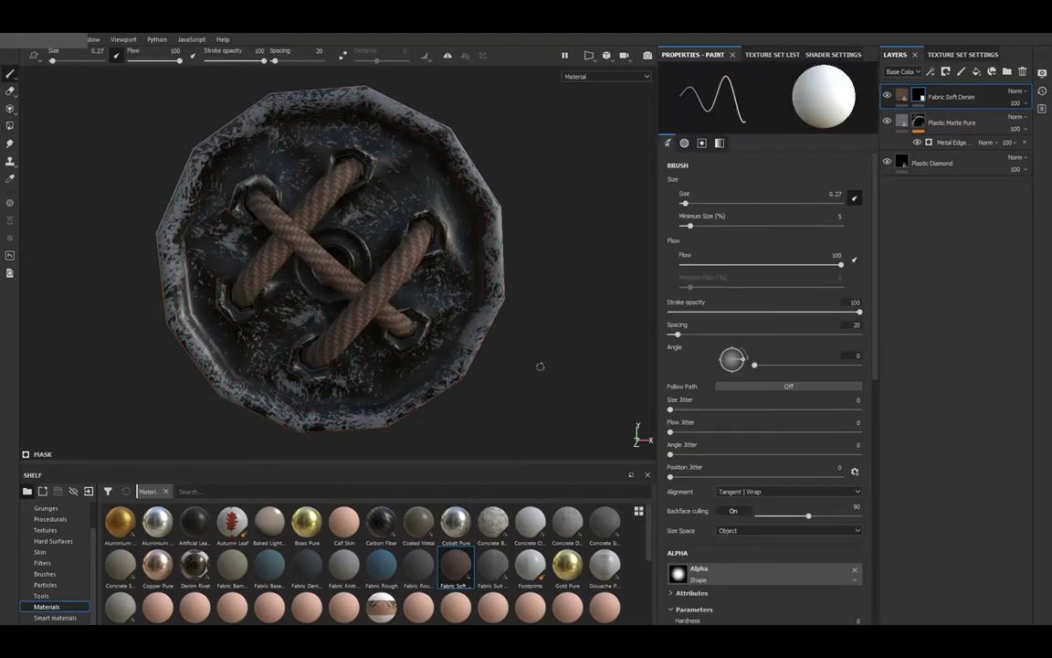
left_click_drag(531, 387, 491, 332, "alt")
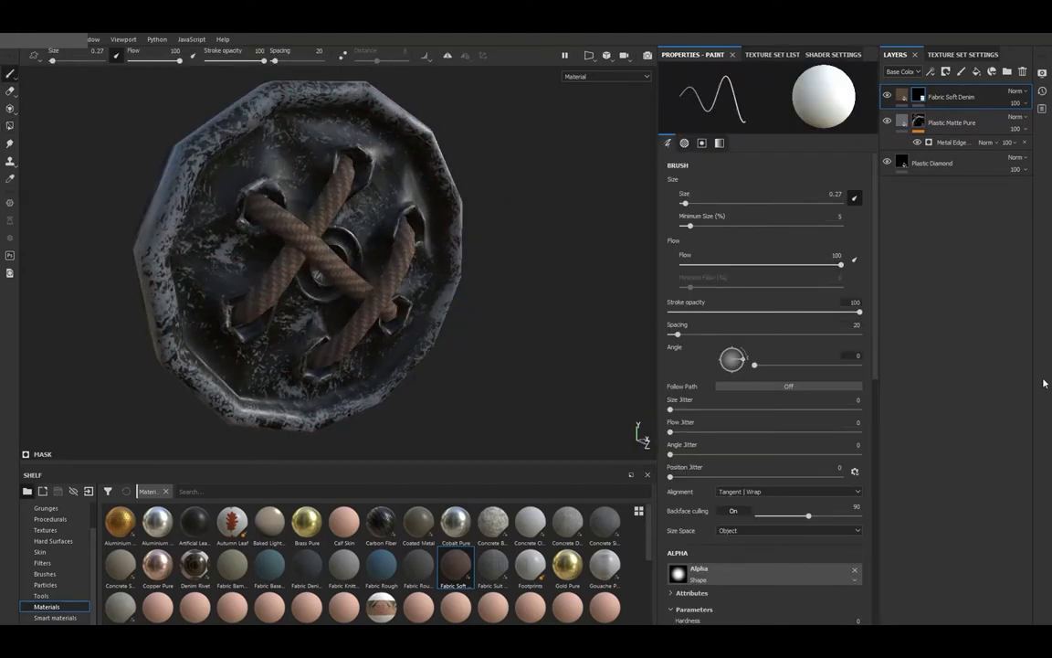
- Create Folder 1, move Fabric Soft Denim into it, and give the folder a black mask
left_click(1007, 71)
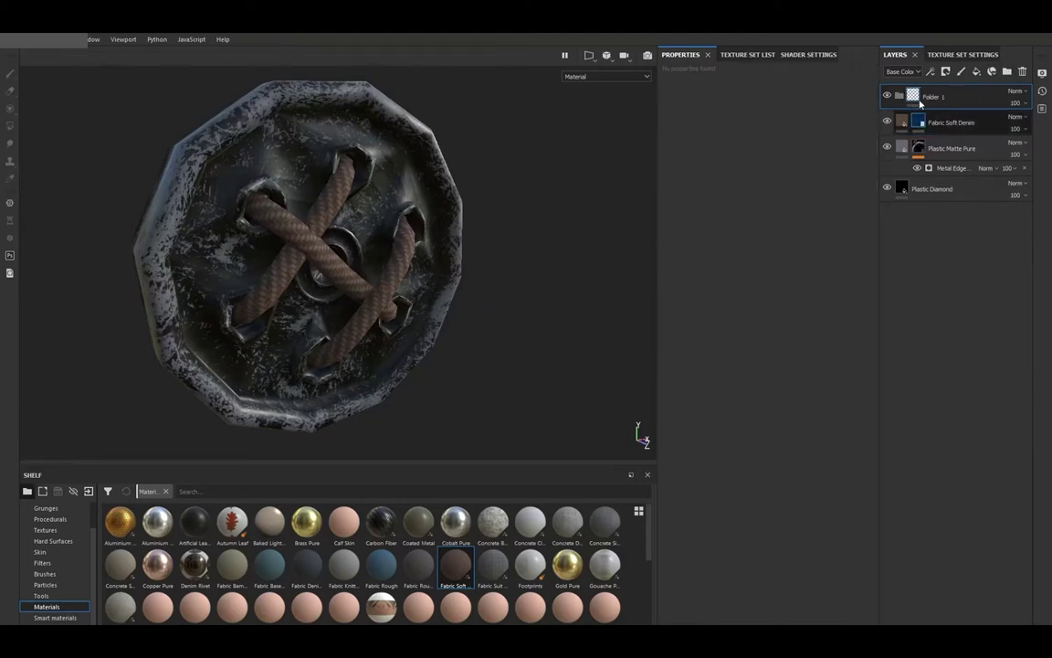
left_click_drag(954, 121, 934, 97)
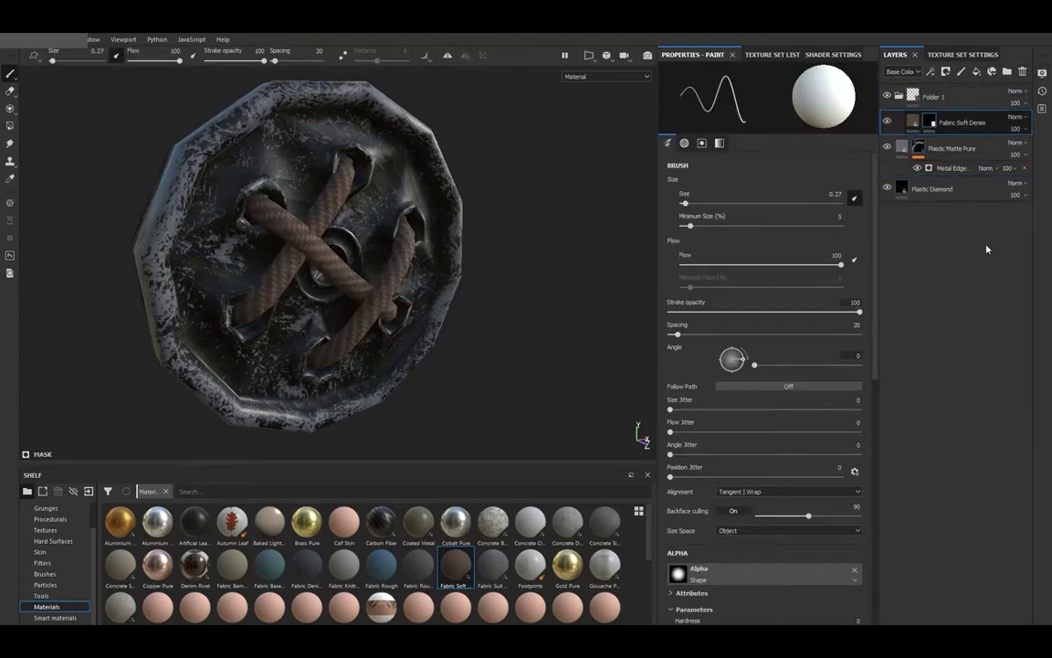
left_click(937, 96)
left_click(946, 72)
left_click(928, 95)
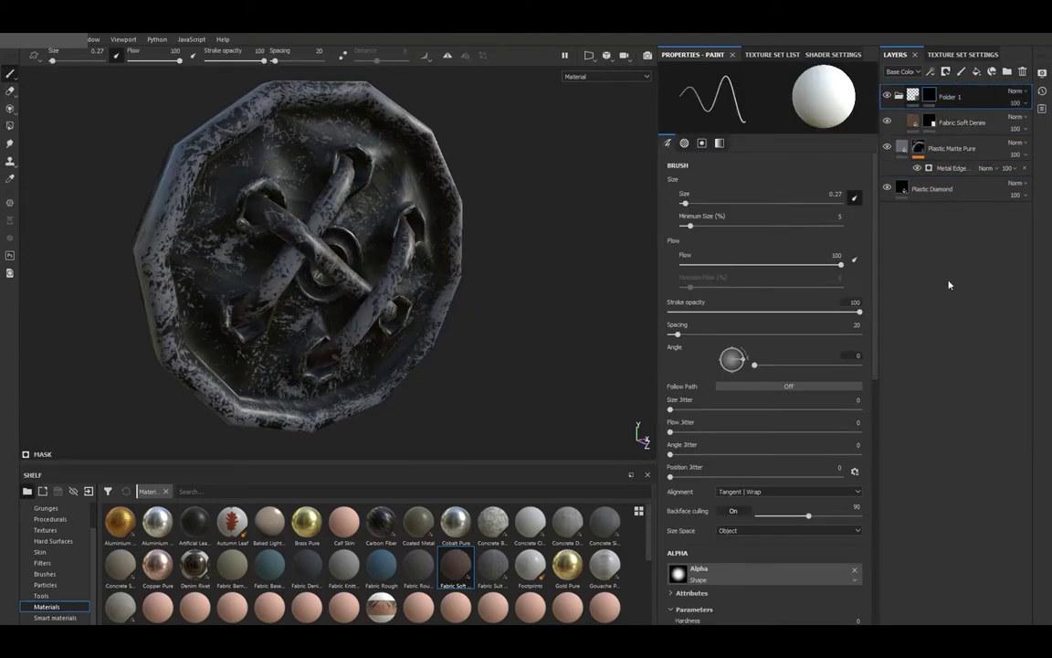
left_click(945, 123)
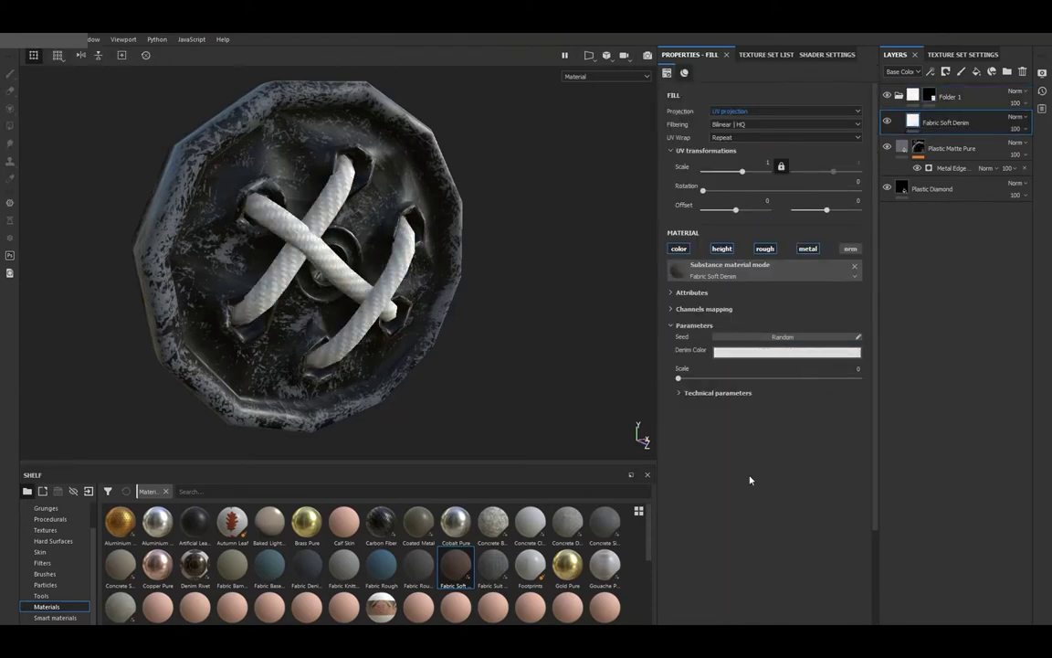
- Rescale the denim on the laces and add a Concrete Dusty fill with luminosity lowered to 0.32
left_click_drag(742, 171, 790, 169)
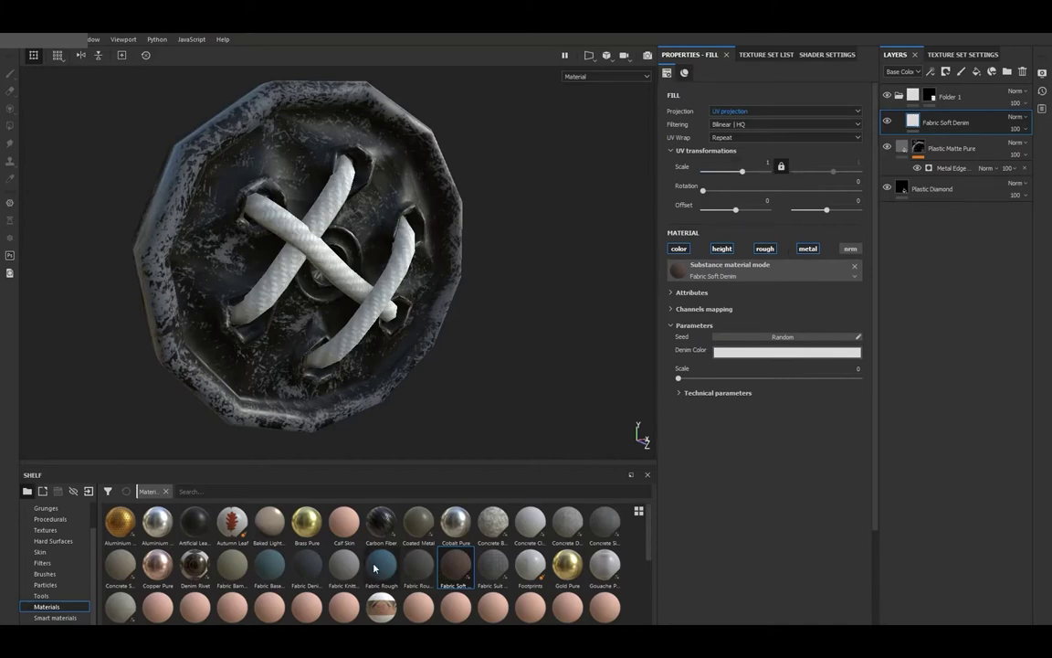
scroll(338, 570, "down", 3)
scroll(479, 564, "up", 3)
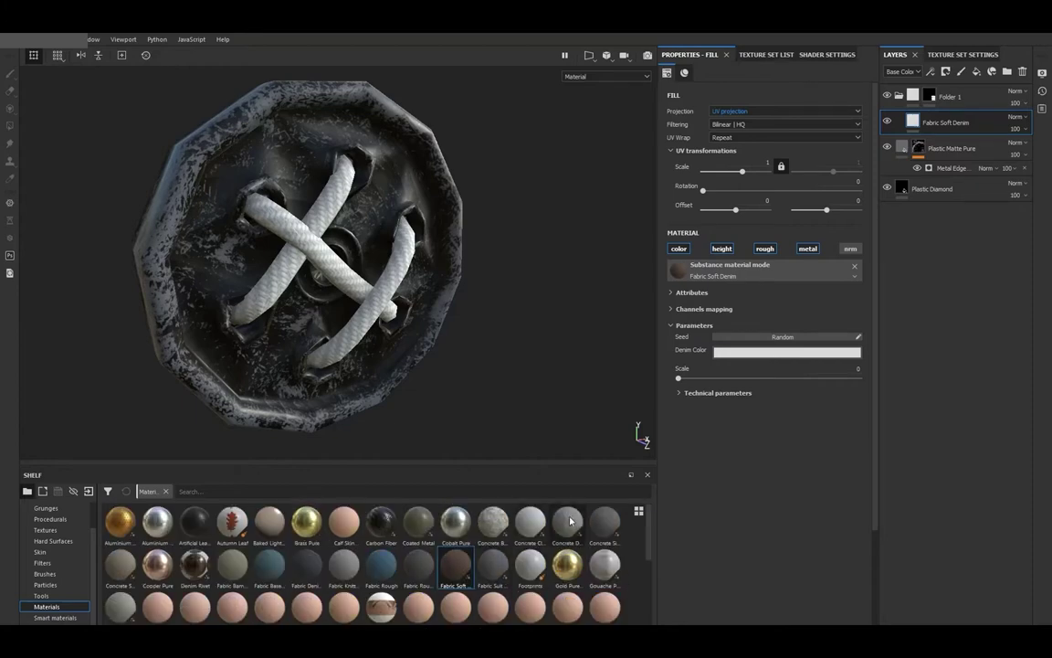
left_click_drag(930, 117, 932, 122)
left_click_drag(769, 383, 738, 382)
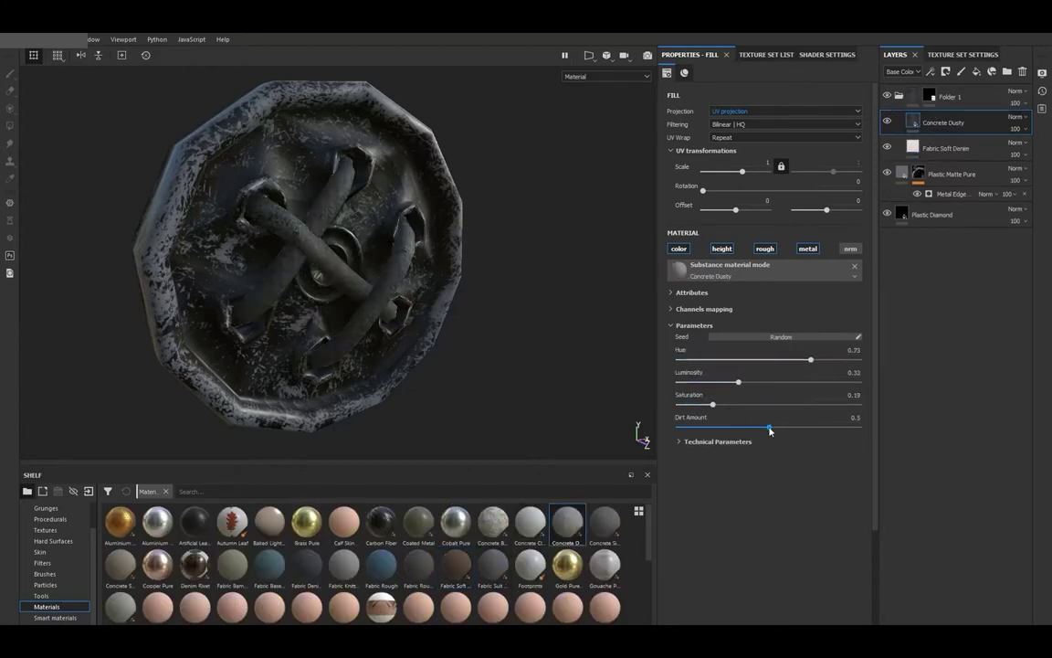
- Mask Concrete Dusty with a Dirt generator: Dirt Level 0.66, Grunge Amount 0.4, reduced Edges Masking
left_click(946, 73)
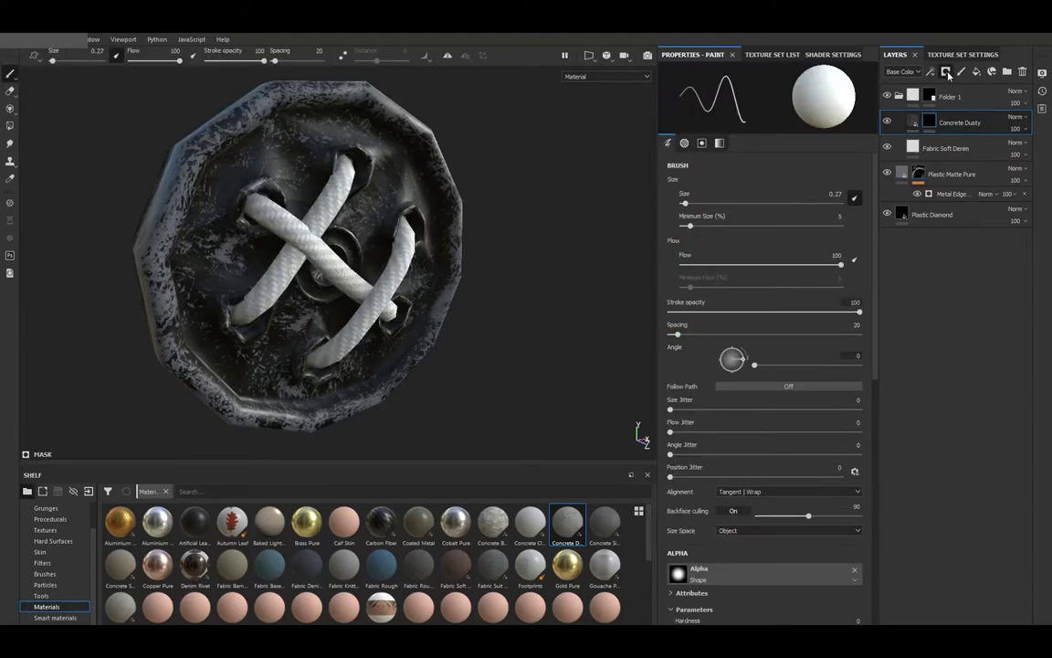
left_click(954, 89)
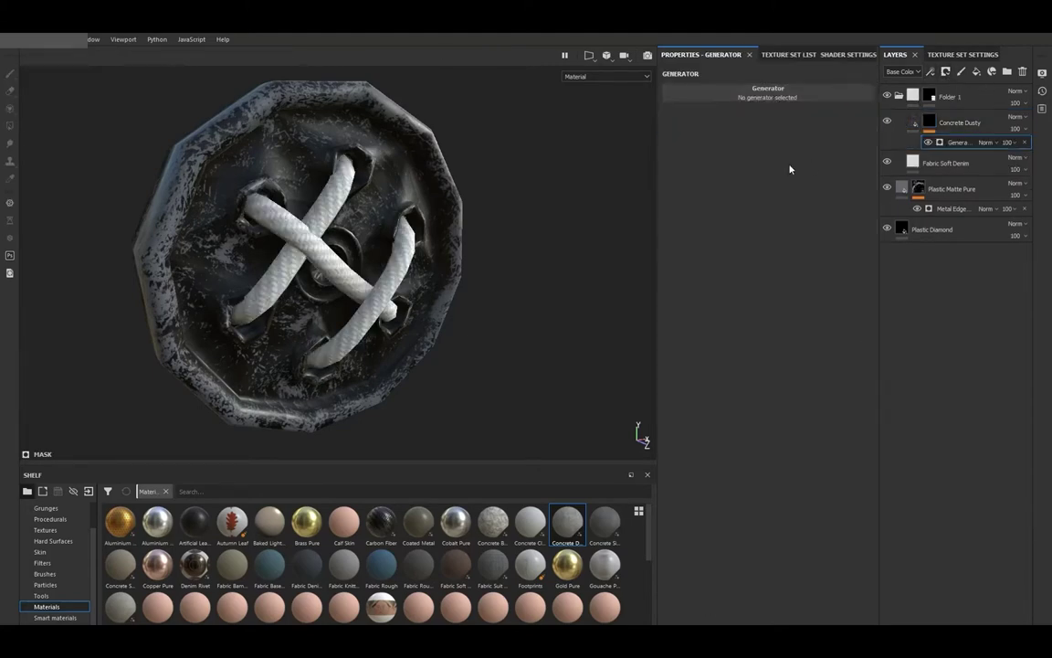
left_click(790, 169)
left_click_drag(822, 173, 817, 174)
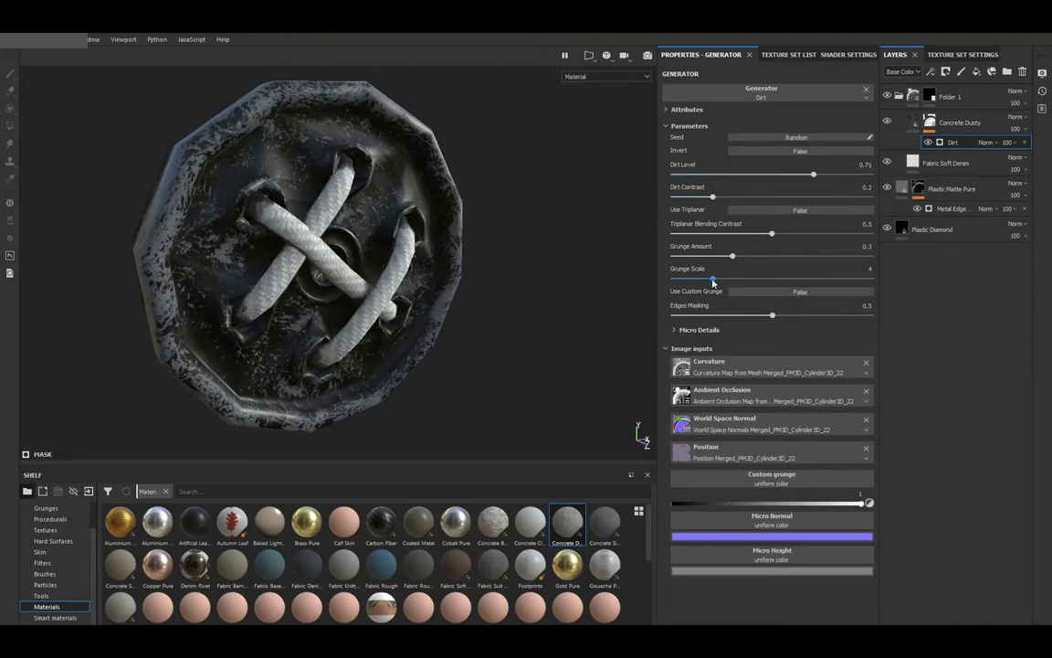
left_click_drag(738, 260, 752, 260)
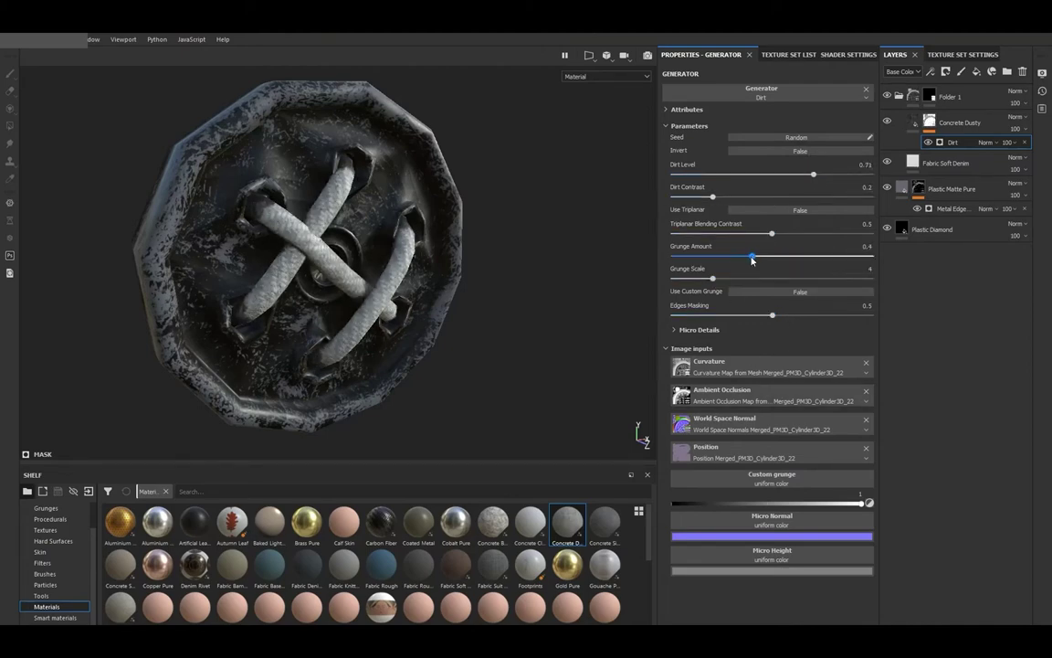
left_click_drag(772, 317, 688, 318)
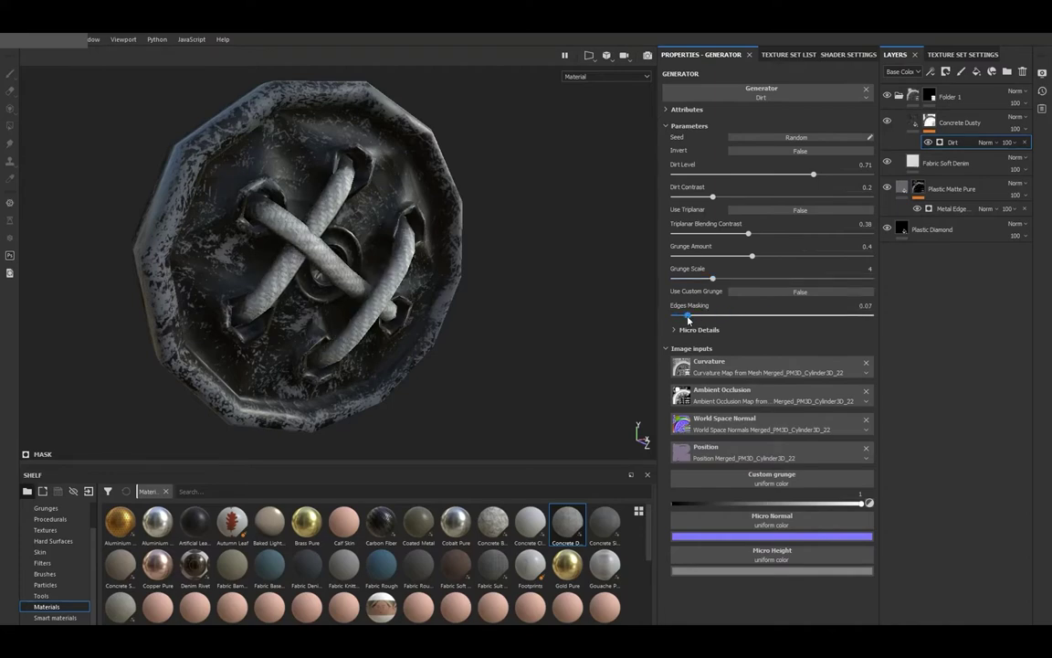
left_click_drag(814, 173, 804, 174)
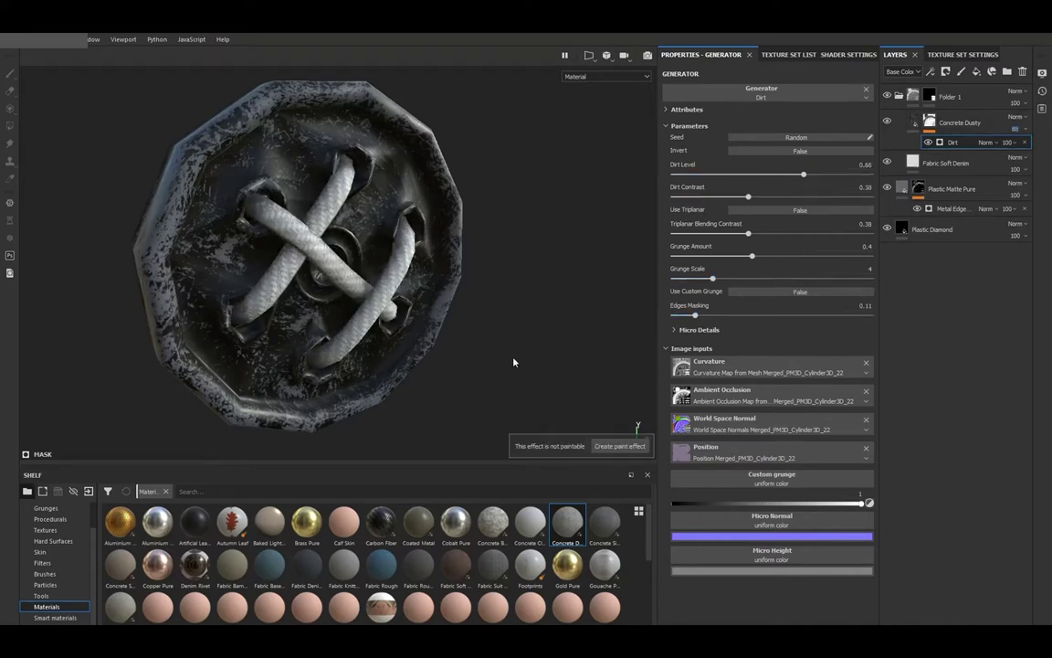
left_click_drag(528, 366, 510, 336, "alt")
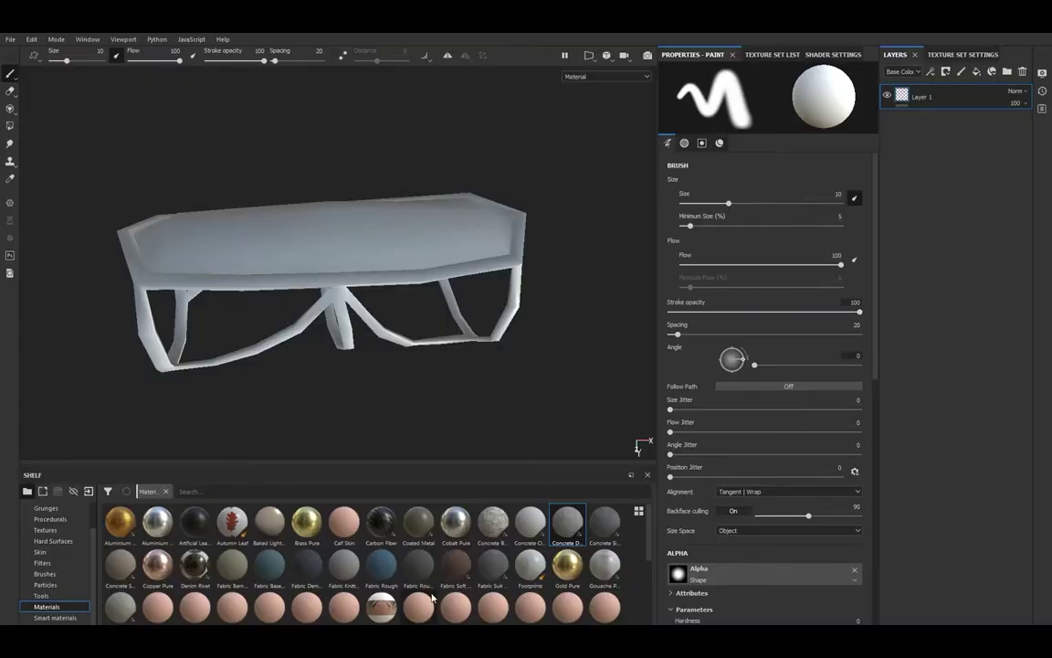
- Fill the bench frame with Leather Rough and set its colour to black
scroll(421, 564, "down", 3)
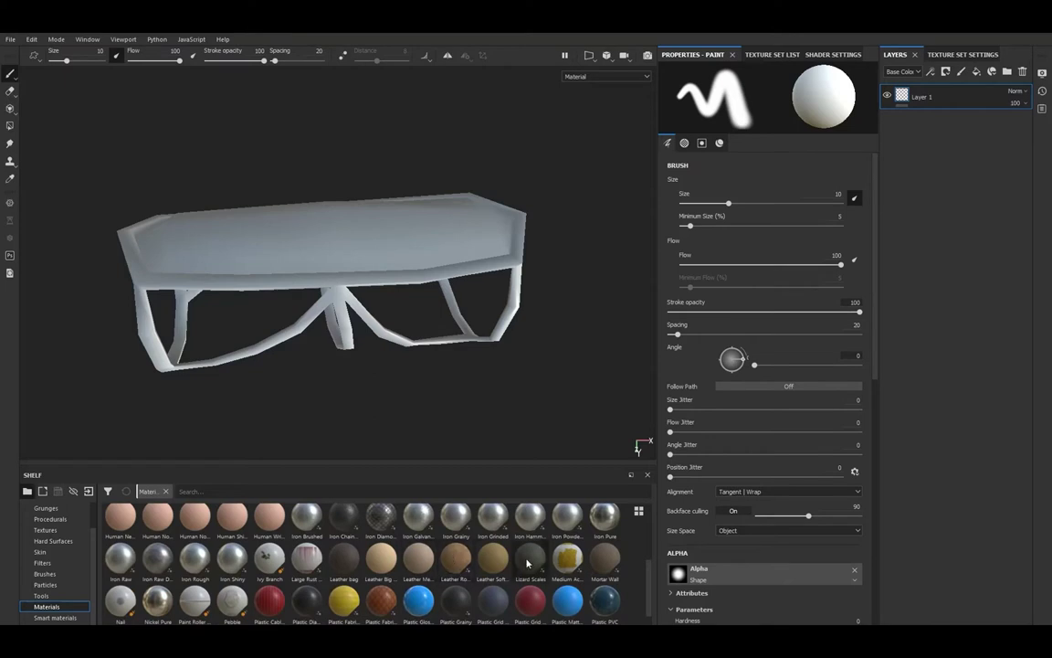
left_click_drag(926, 87, 918, 96)
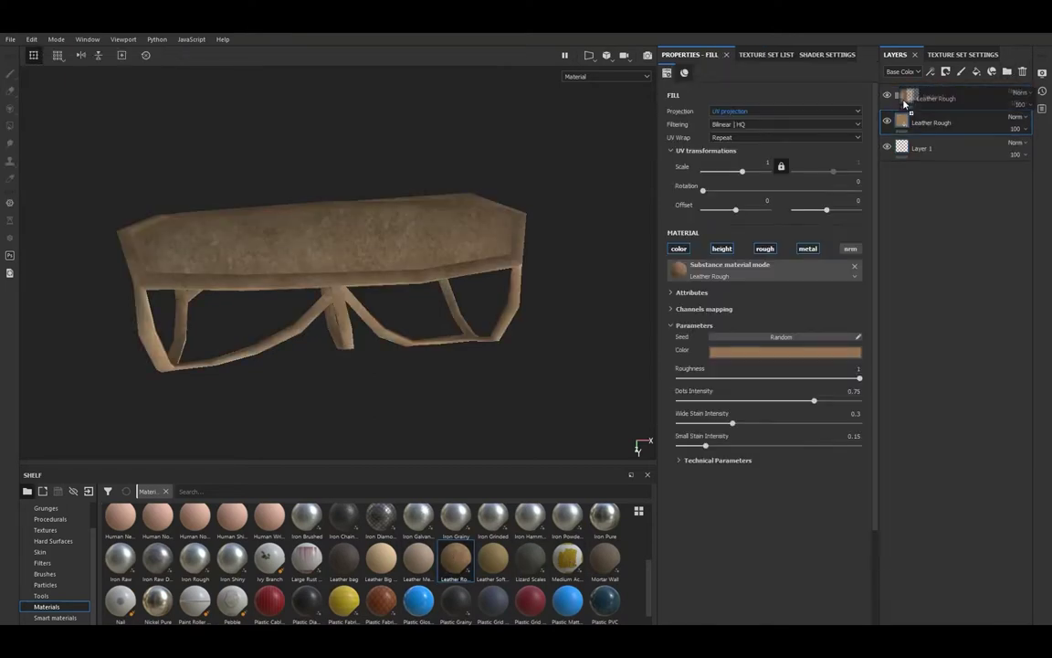
left_click_drag(758, 357, 744, 468)
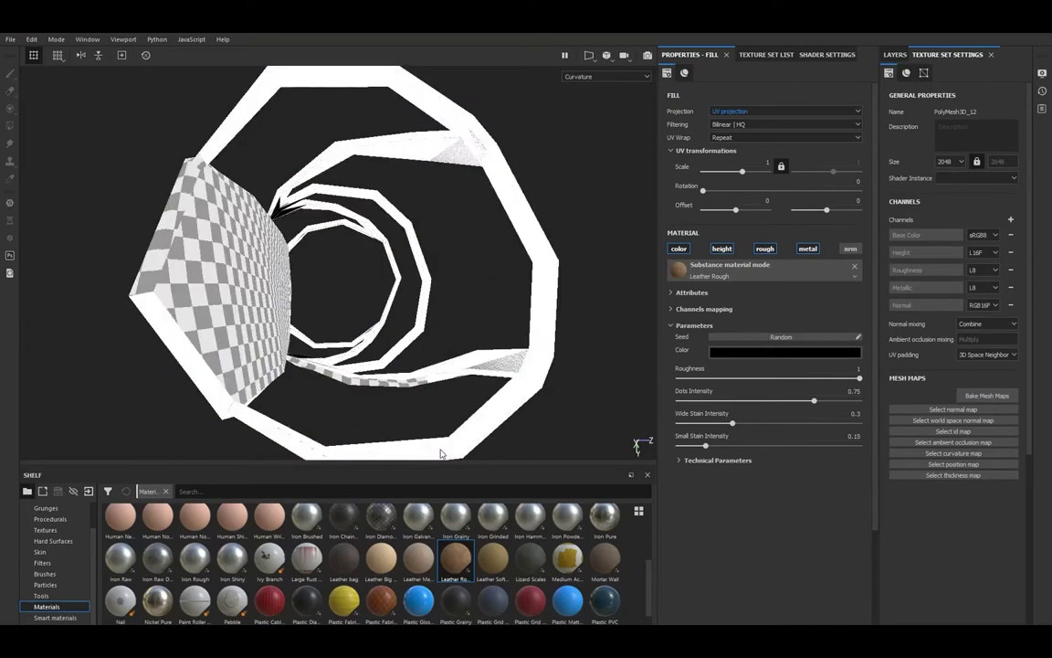
left_click_drag(606, 408, 534, 290, "alt")
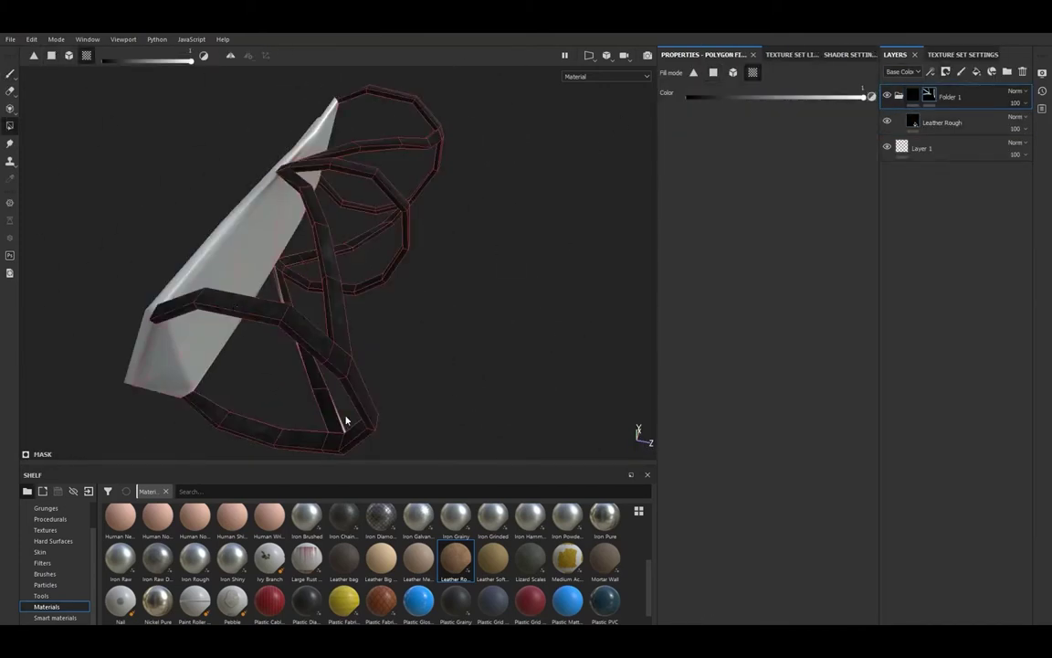
mouse_move(347, 420)
left_mouse_down("alt")
mouse_move(346, 173)
mouse_move(521, 313)
mouse_move(555, 321)
left_mouse_up("alt")
- Add a Leather Soft Grain fill layer on top and set its colour to white
scroll(408, 341, "up", 5)
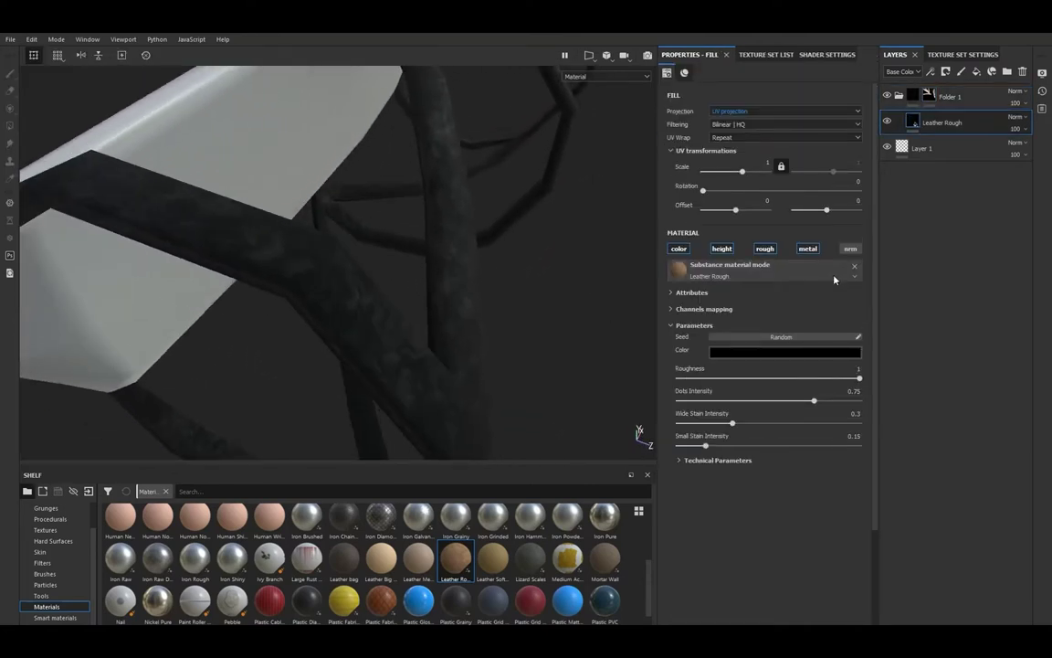
scroll(522, 317, "up", 3)
scroll(522, 317, "down", 2)
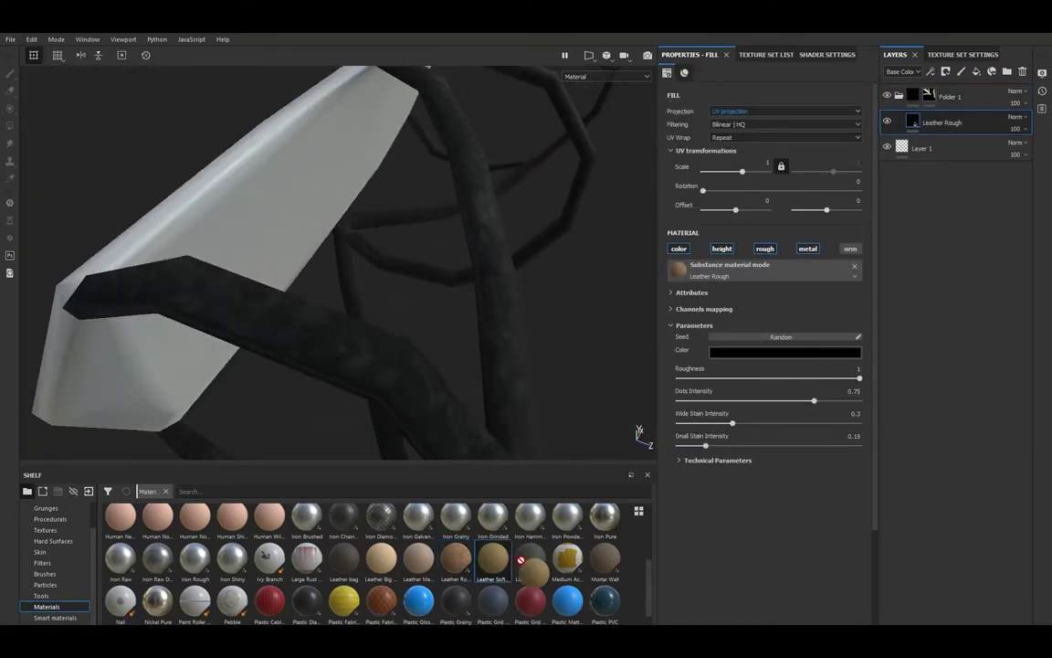
left_click_drag(520, 560, 929, 114)
left_click_drag(736, 344, 691, 461)
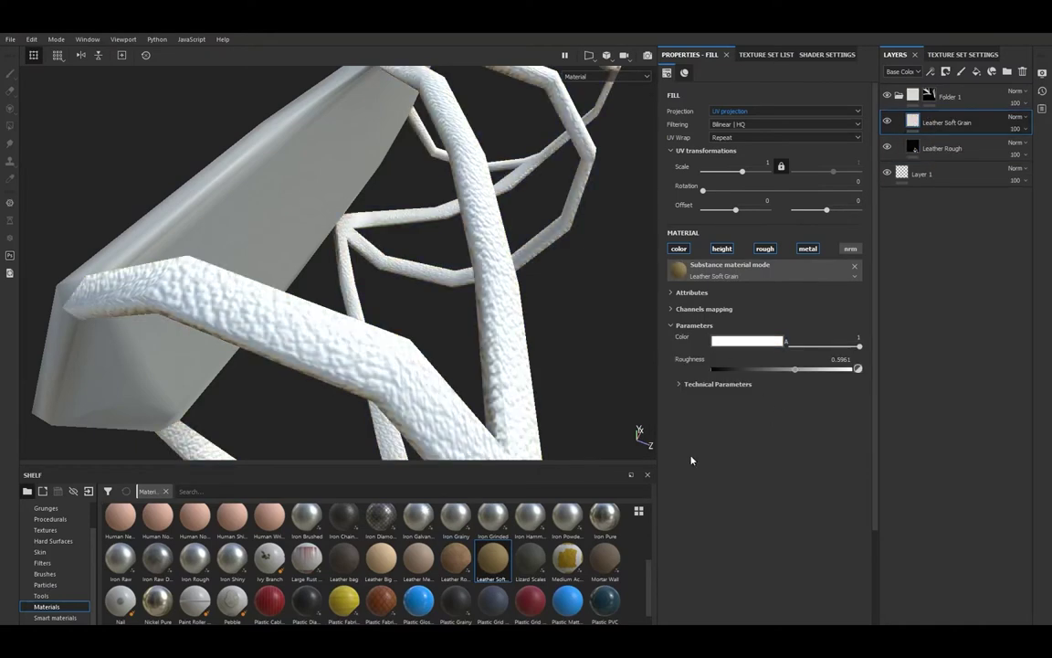
- Mask Leather Soft Grain with Metal Edge Wear, lowering wear level and raising grunge scale and AO masking
left_click(946, 72)
left_click(931, 71)
left_click(768, 91)
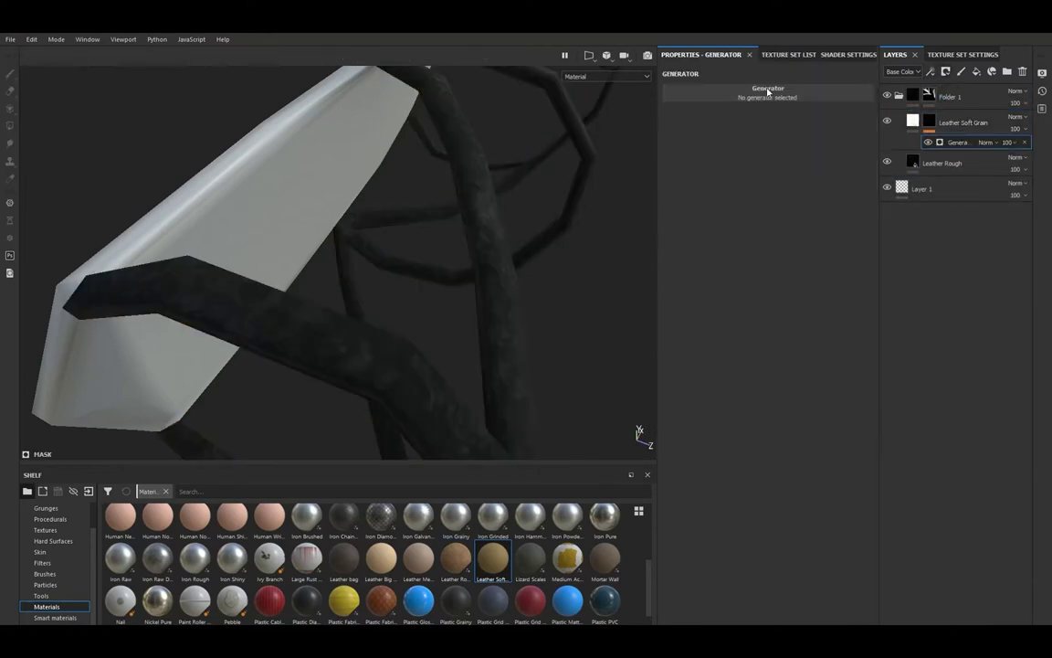
left_click(841, 153)
mouse_move(818, 175)
left_mouse_down()
mouse_move(766, 174)
mouse_move(756, 196)
left_mouse_up()
left_click_drag(714, 279, 766, 279)
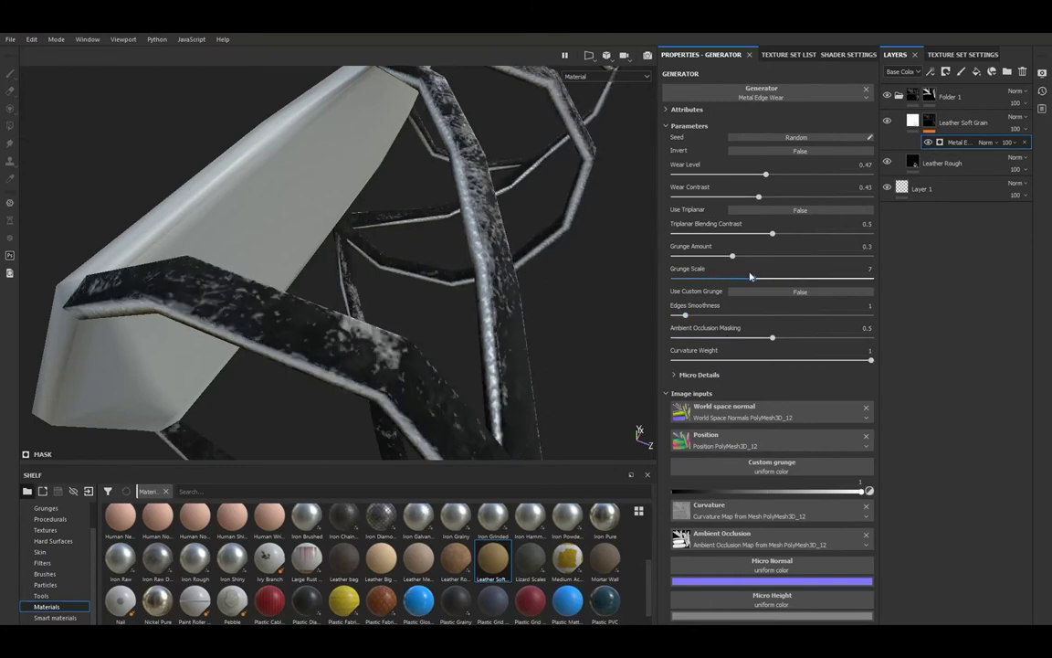
left_click_drag(685, 315, 674, 314)
mouse_move(772, 339)
left_mouse_down()
mouse_move(841, 339)
mouse_move(830, 359)
left_mouse_up()
left_click_drag(594, 368, 529, 170, "alt")
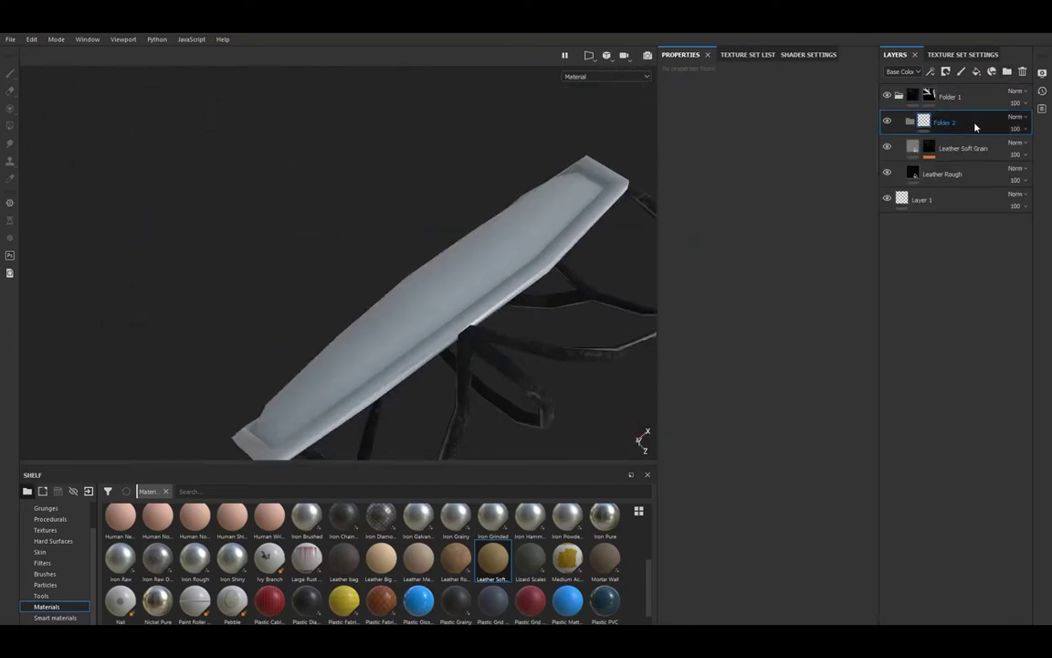
- Move Folder 2 to the top, black-mask it, and add Plastic Grid Bumpy inside with grid scale 5
left_click_drag(975, 127, 941, 91)
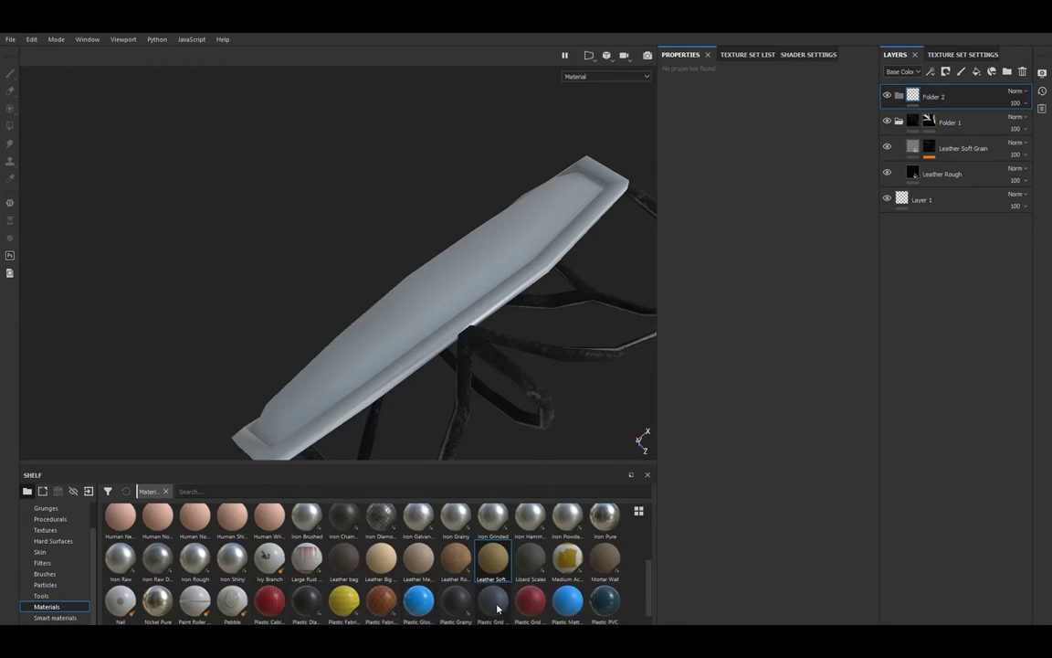
scroll(498, 608, "down", 1)
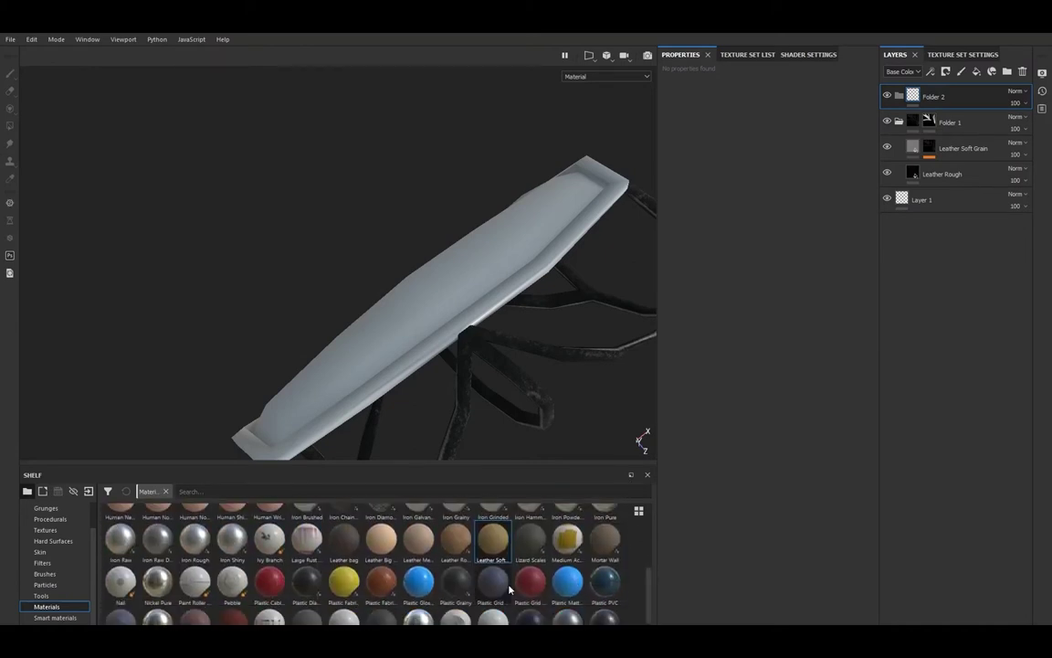
left_click_drag(502, 590, 971, 98)
left_click(950, 96)
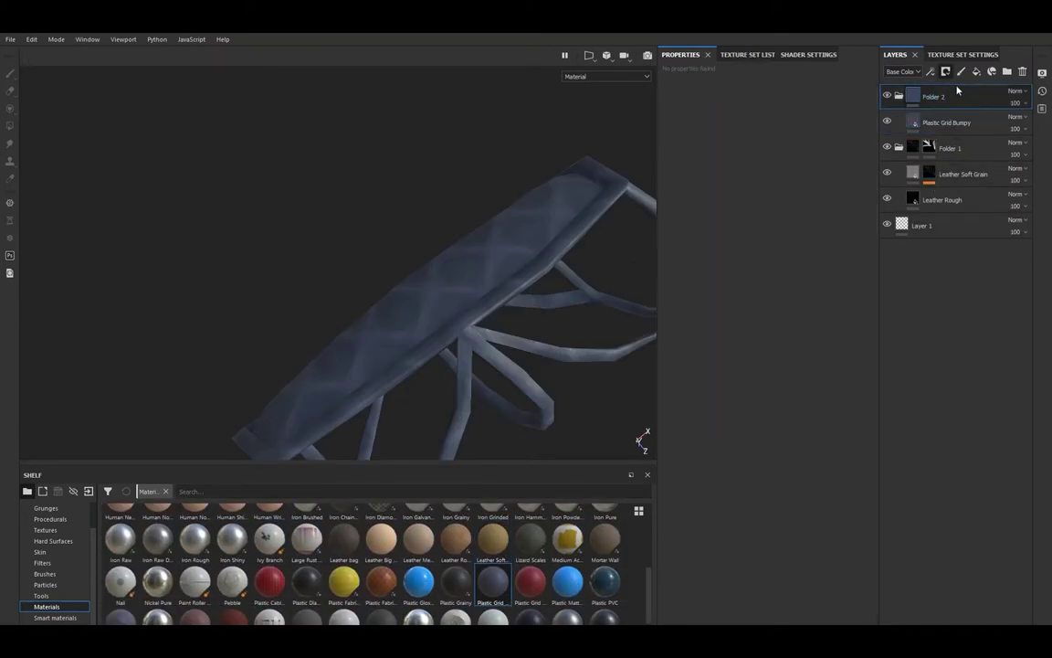
left_click(946, 71)
left_click(9, 125)
left_click(9, 73)
left_click_drag(274, 274, 365, 238, "alt")
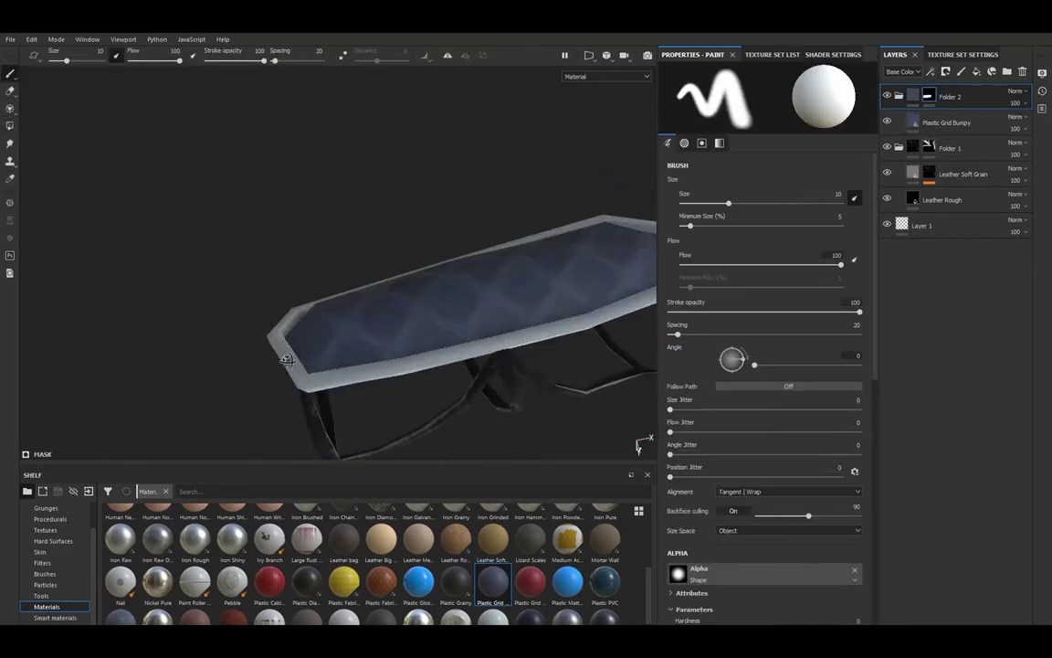
scroll(365, 274, "up", 3)
left_click(947, 121)
left_click_drag(776, 409, 884, 408)
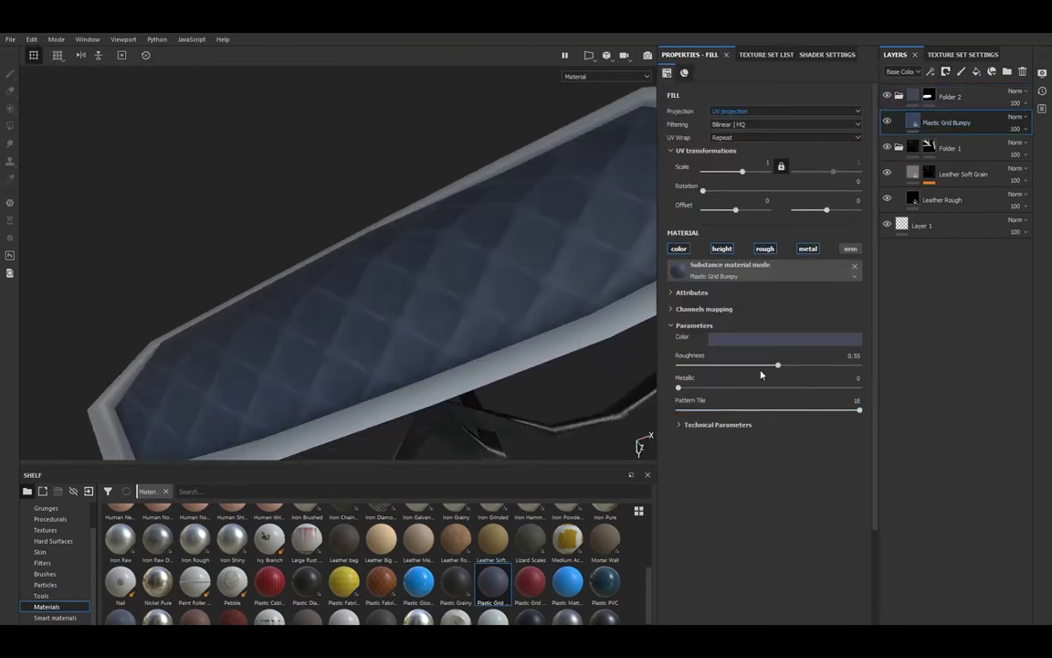
left_click_drag(741, 174, 747, 172)
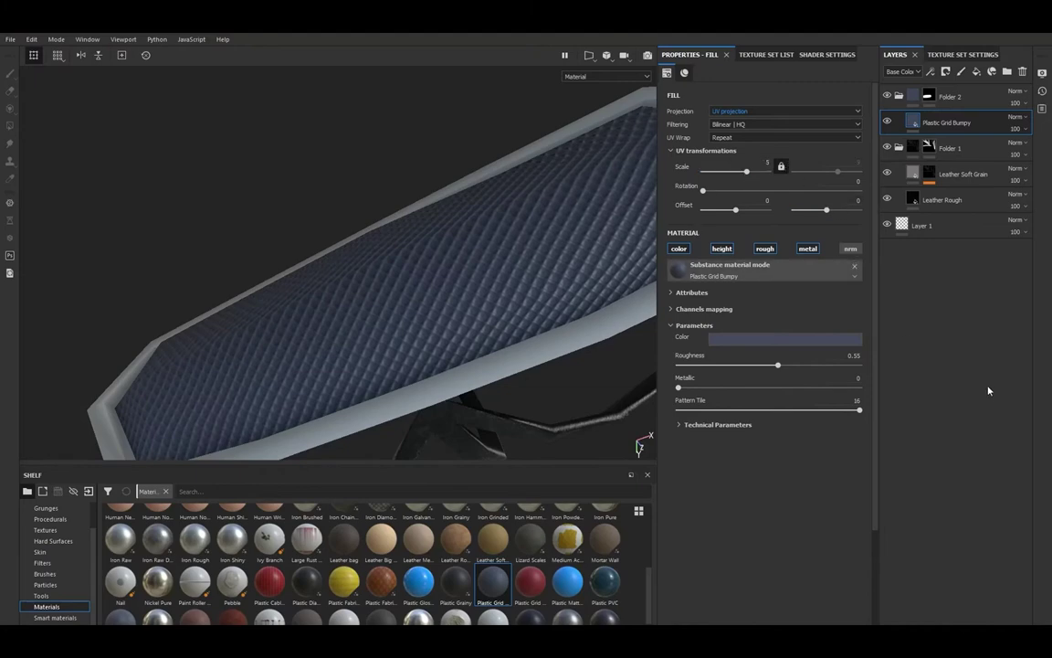
- Add Concrete Bare with a black mask and Dirt generator, Dirt Level about 0.65, lower contrast
scroll(365, 557, "up", 5)
left_click_drag(493, 522, 941, 172)
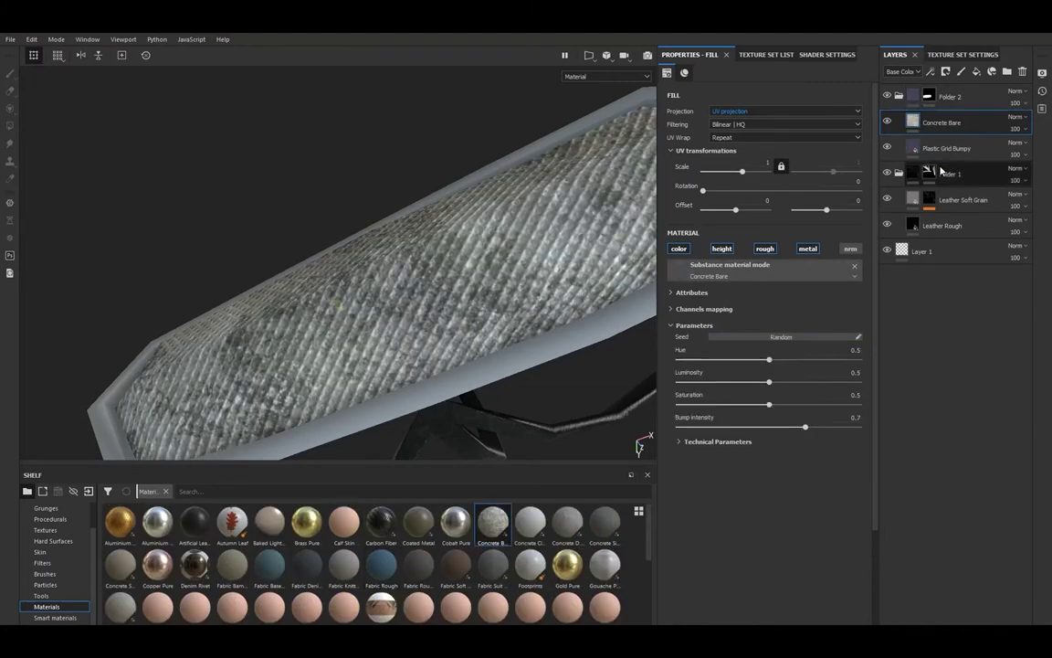
left_click(947, 71)
left_click(977, 71)
left_click(774, 122)
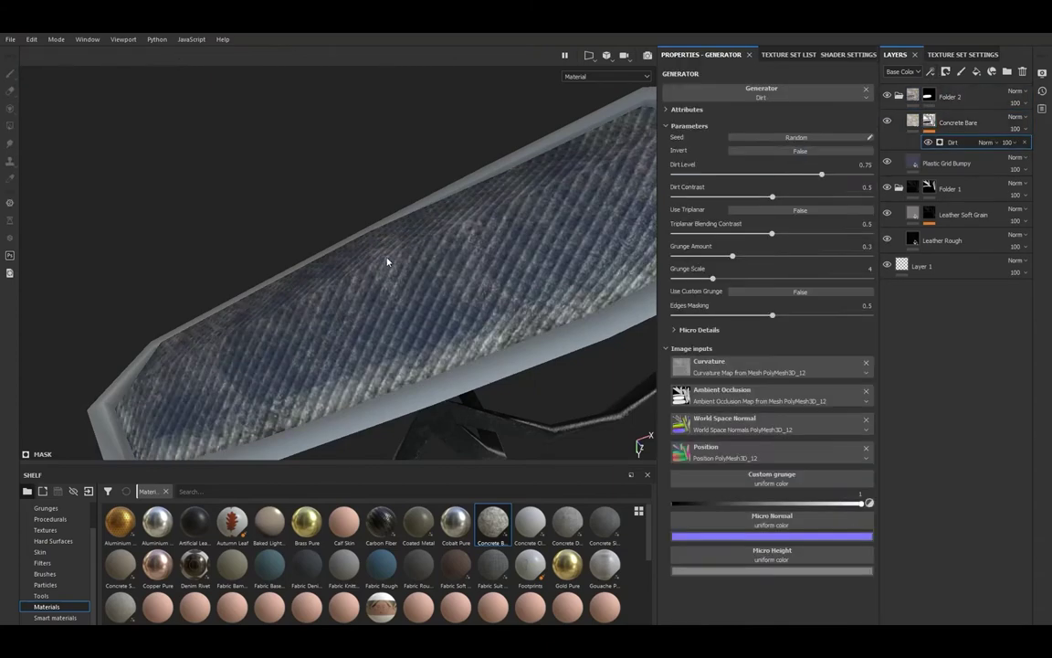
left_click_drag(465, 342, 594, 302, "alt")
mouse_move(821, 173)
left_mouse_down()
mouse_move(801, 177)
mouse_move(821, 197)
left_mouse_up()
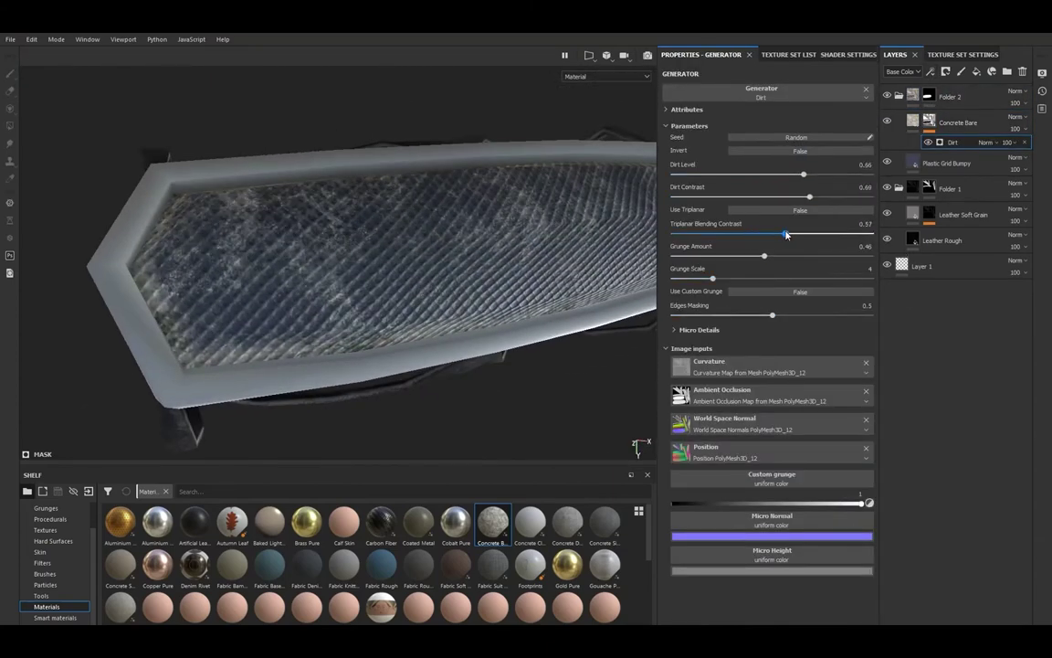
left_click_drag(786, 235, 773, 234)
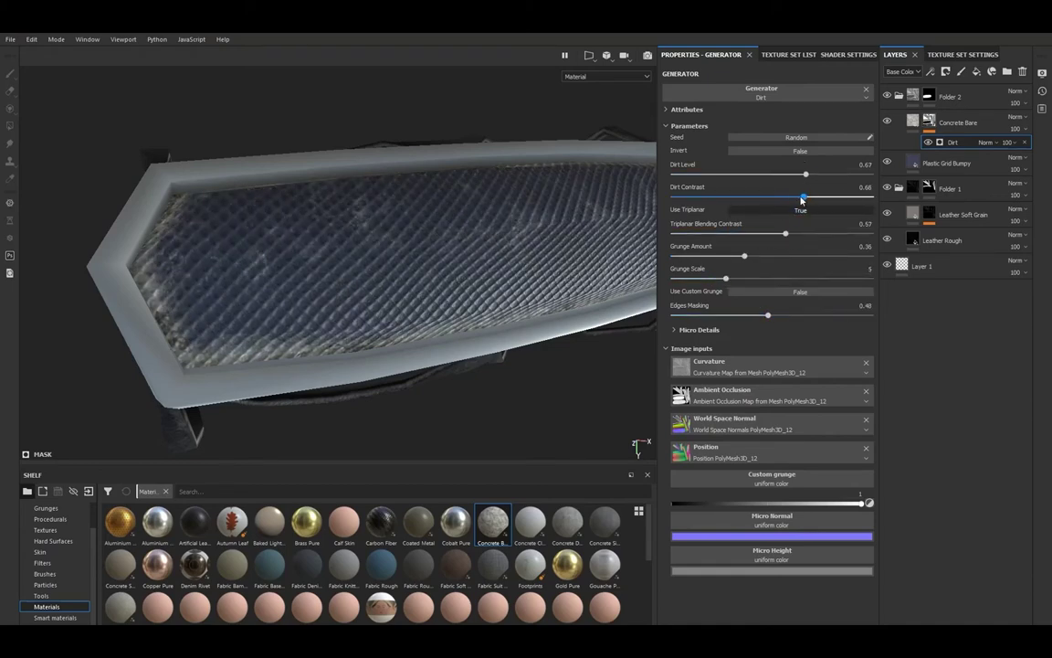
- Darken the Concrete Bare layer by lowering its luminosity and frame the whole bench
left_click(958, 123)
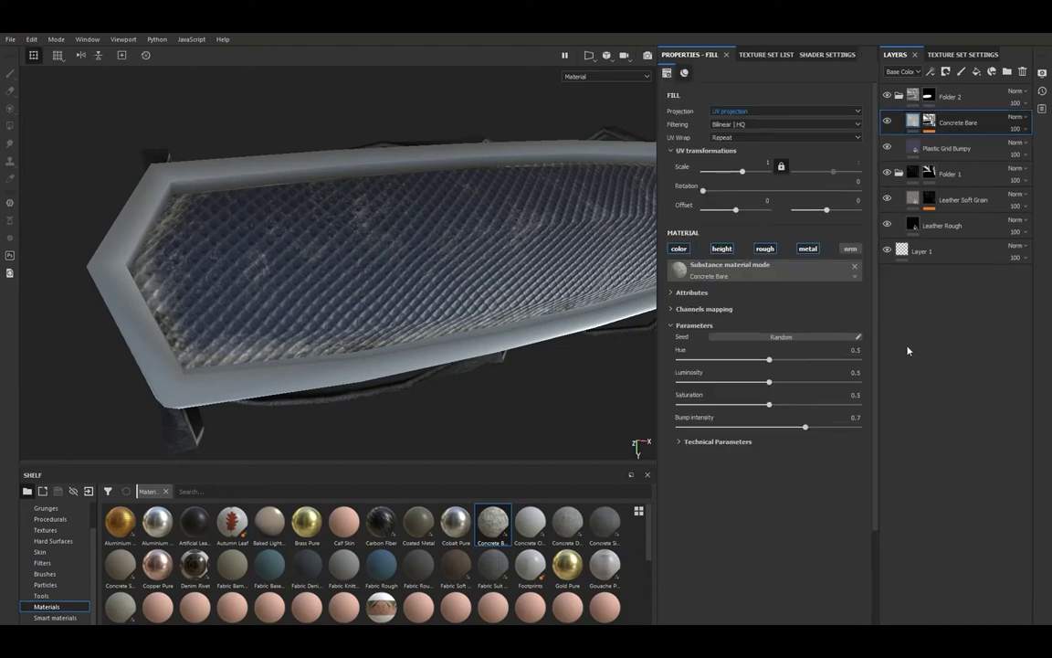
left_click_drag(769, 385, 723, 381)
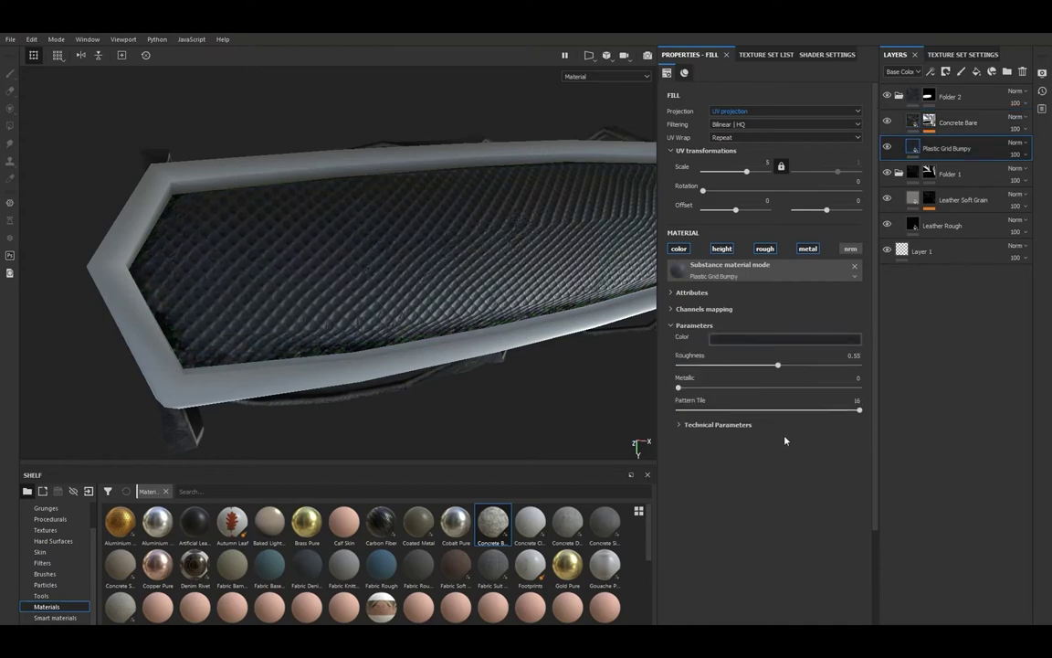
key("f")
mouse_move(392, 234)
left_mouse_down("alt")
mouse_move(365, 347)
mouse_move(411, 275)
left_mouse_up("alt")
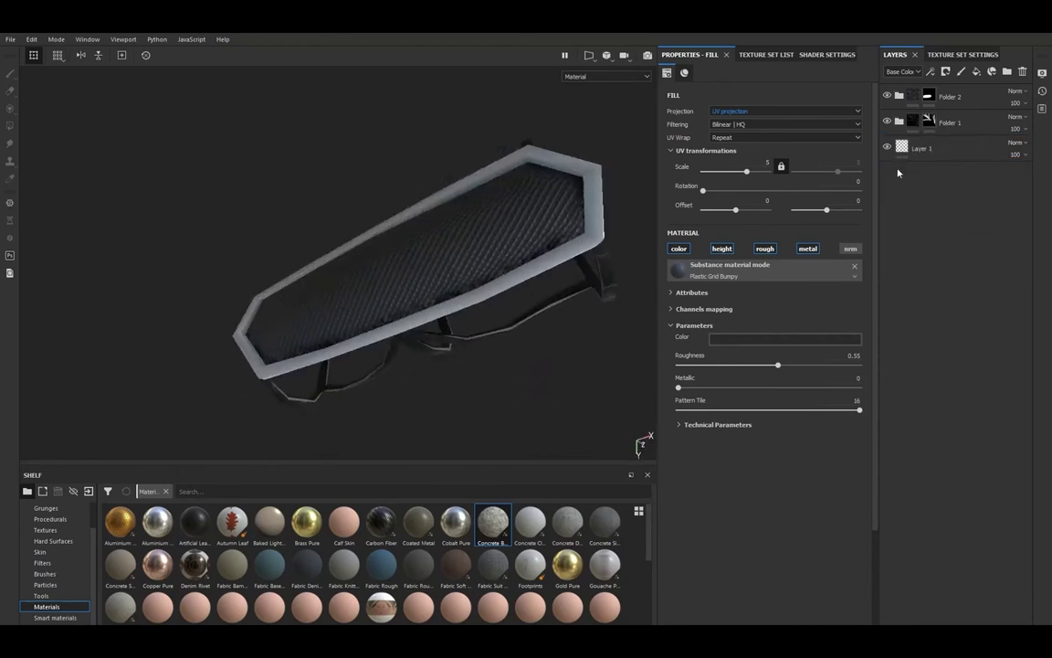
- Create Folder 3 holding the Bronze Armor smart material, black-masked to the bench frame
left_click(904, 156)
scroll(450, 542, "down", 5)
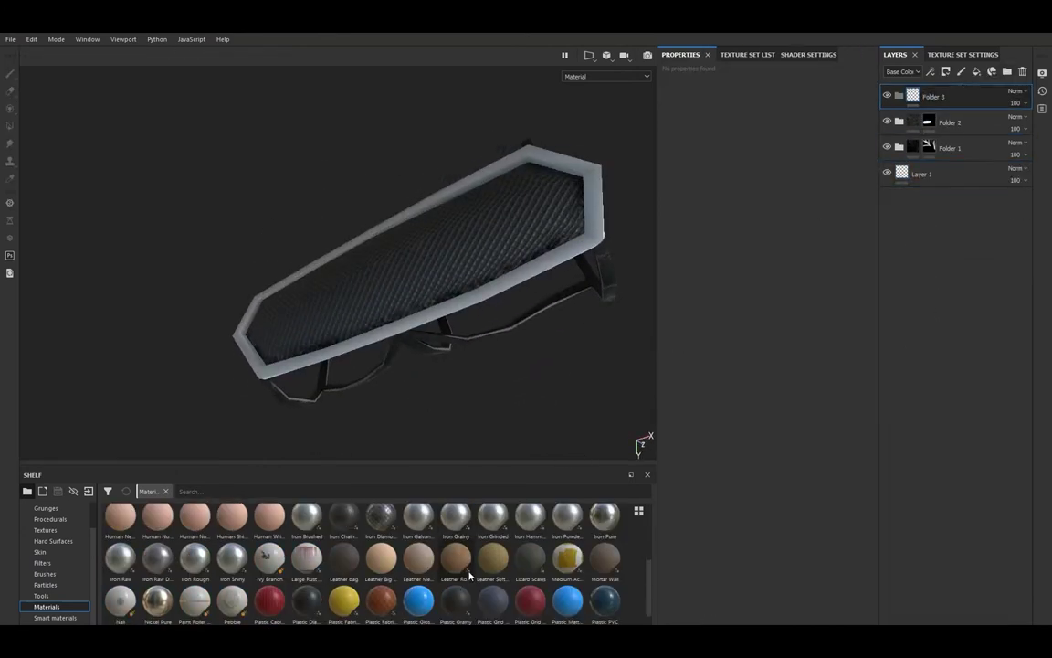
scroll(469, 573, "down", 2)
scroll(488, 612, "up", 3)
scroll(489, 612, "up", 2)
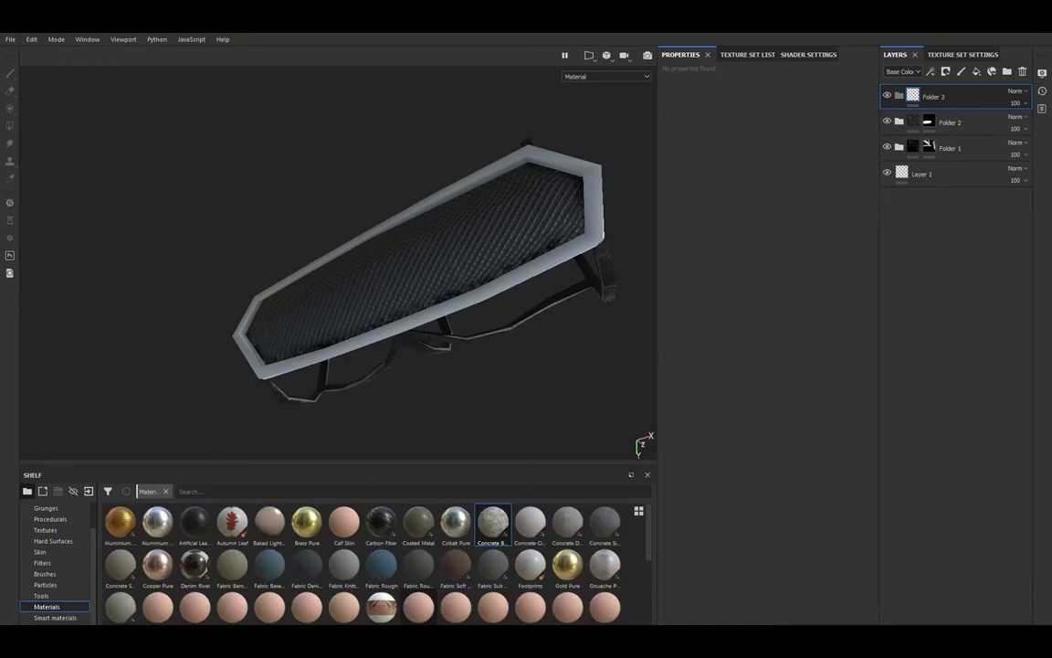
scroll(488, 612, "down", 2)
scroll(489, 612, "down", 3)
left_click(53, 618)
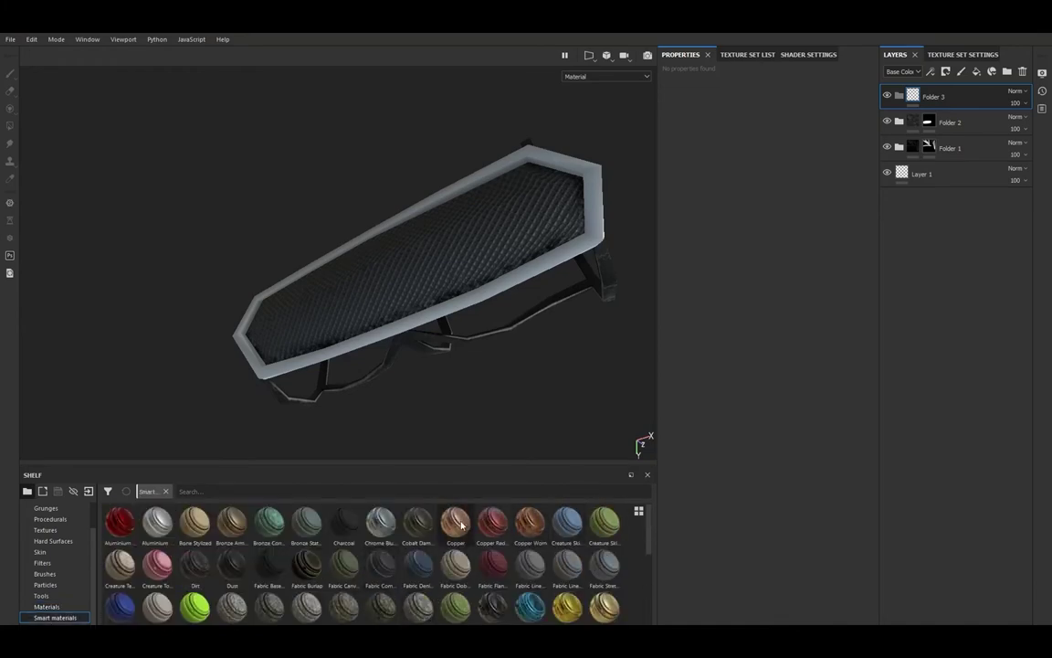
left_click_drag(229, 528, 967, 100)
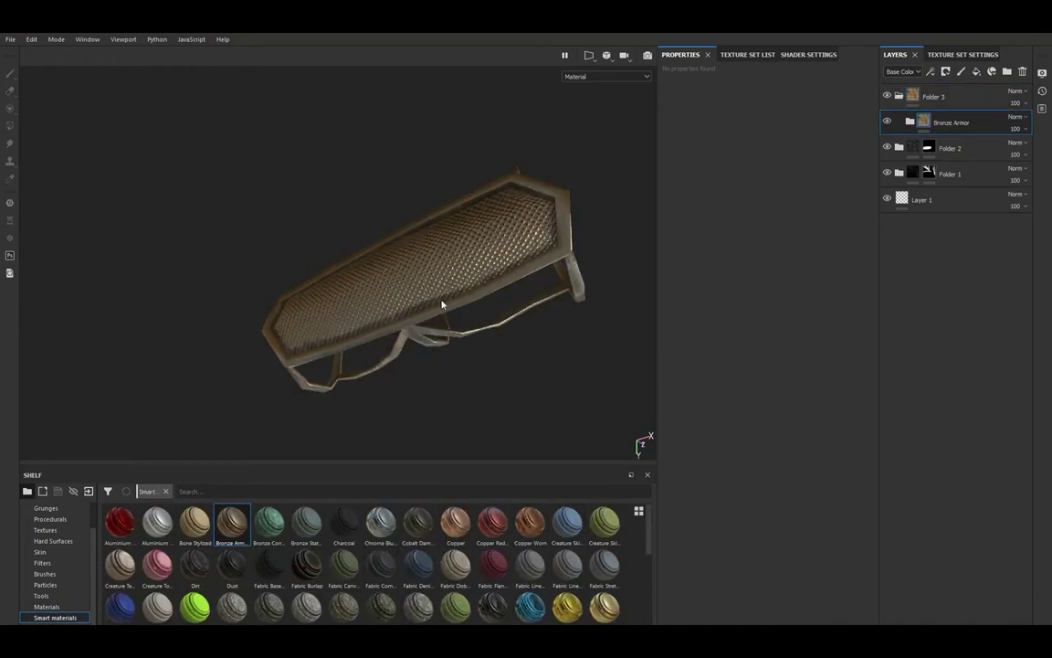
left_click_drag(439, 300, 496, 340, "alt")
key("4")
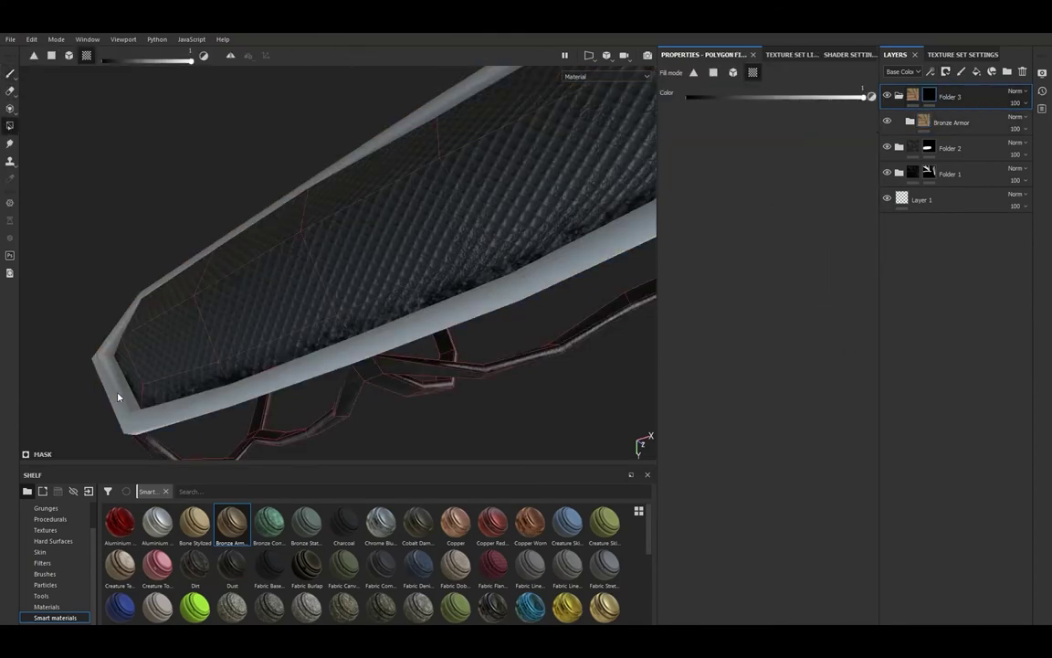
left_click_drag(105, 352, 411, 414, "alt")
key("1")
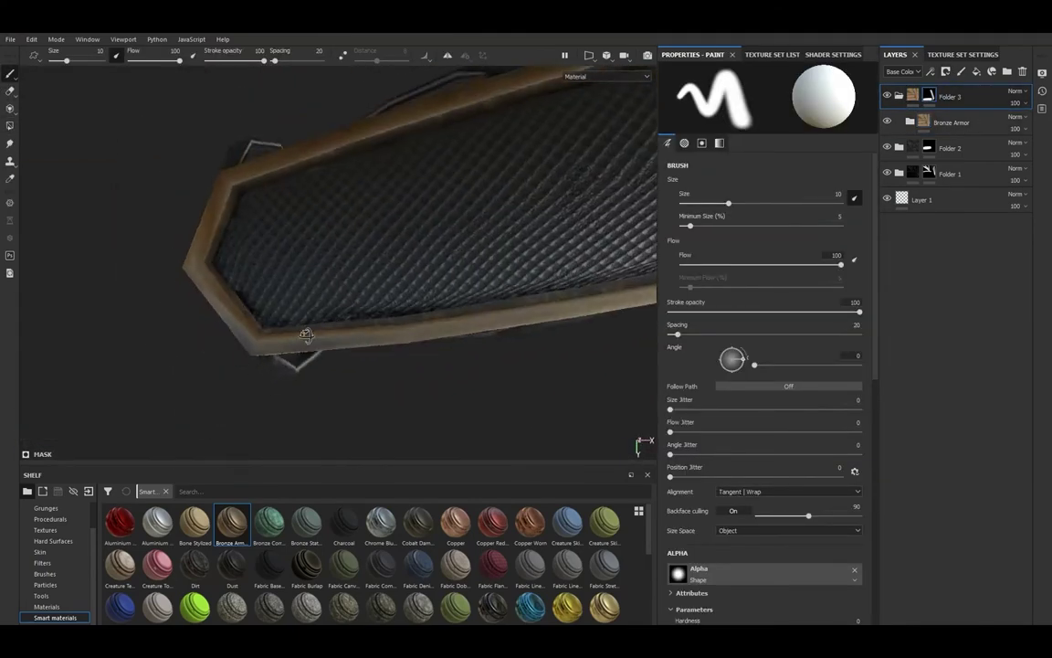
- Review the Bronze Armor sublayers: Base Metal, Finish Rough, Dirt mask and Edges Damages
left_click(909, 123)
left_click(947, 299)
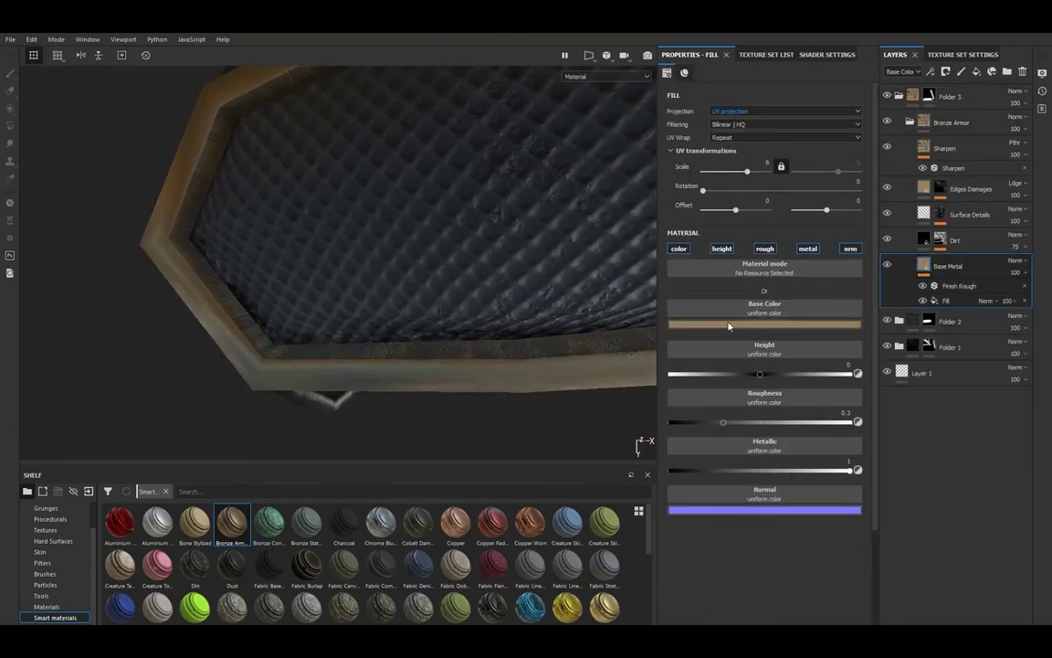
left_click(959, 287)
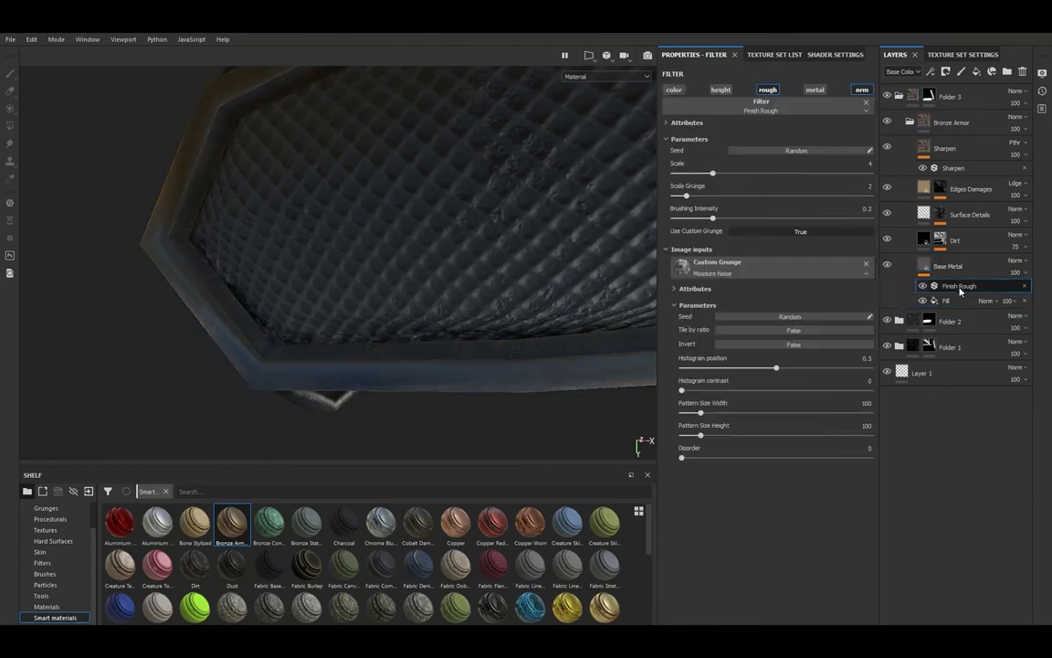
left_click(949, 301)
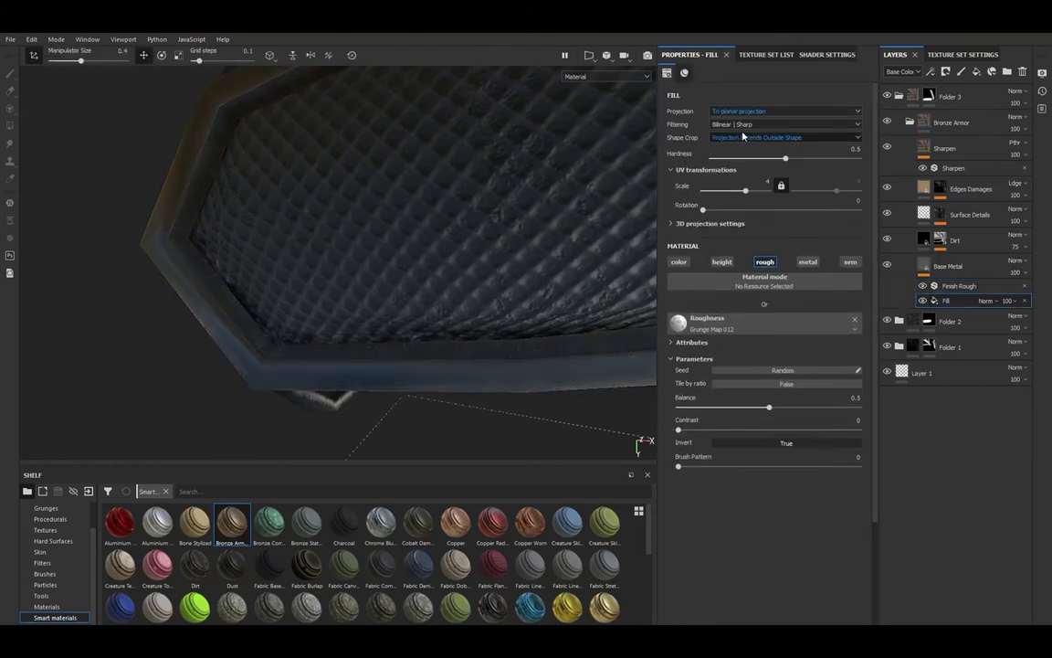
left_click(993, 243)
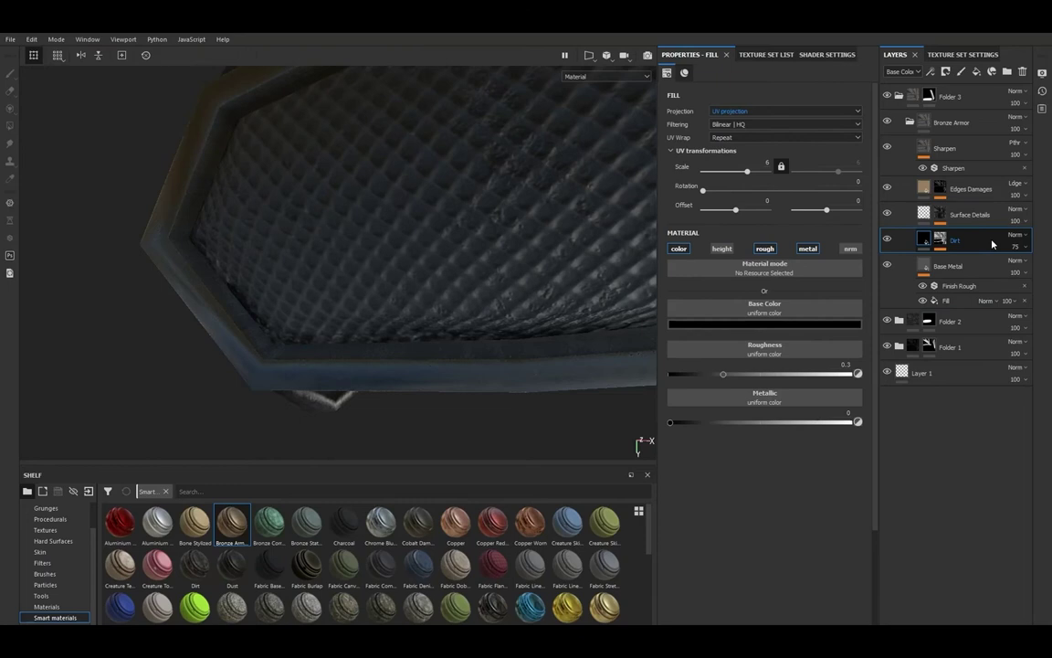
left_click(945, 242)
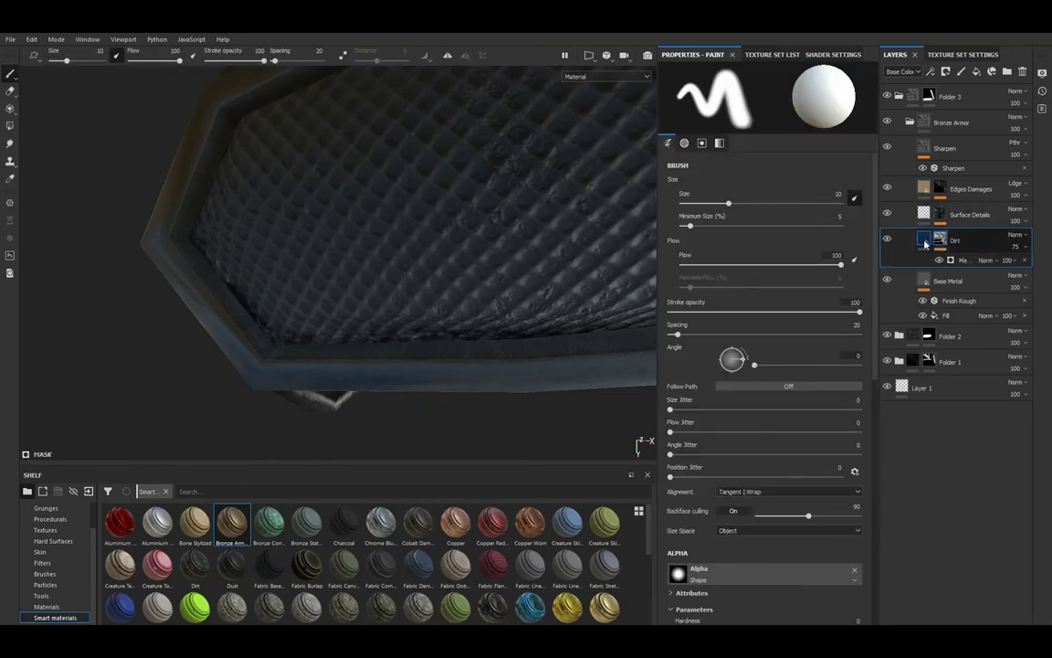
left_click(977, 241)
left_click(940, 214)
left_click(978, 214)
left_click(977, 188)
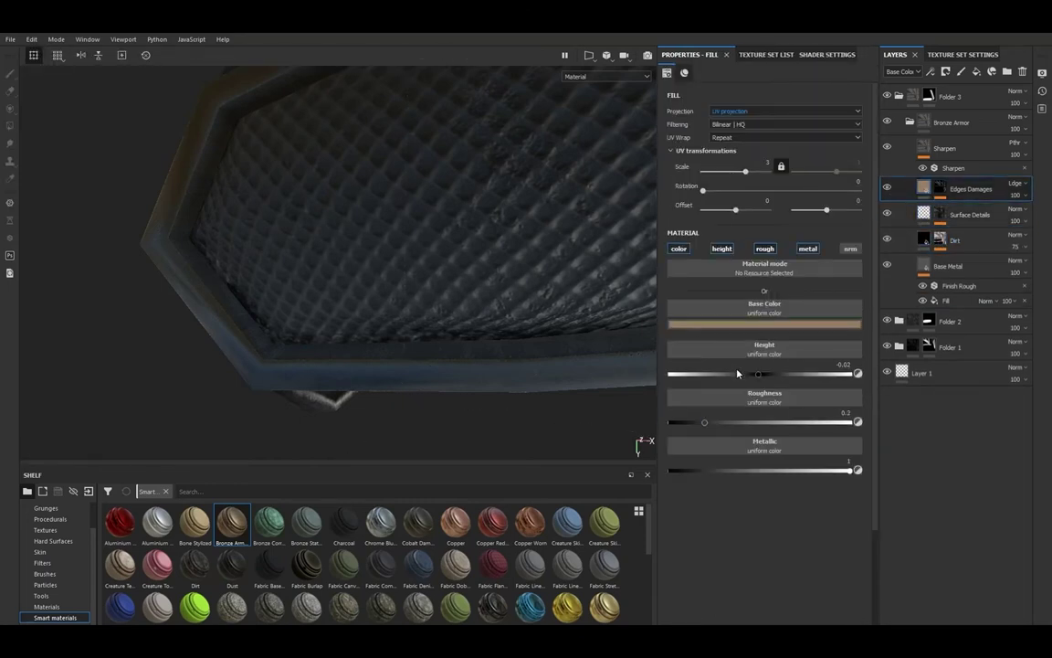
left_click_drag(497, 344, 547, 287, "alt")
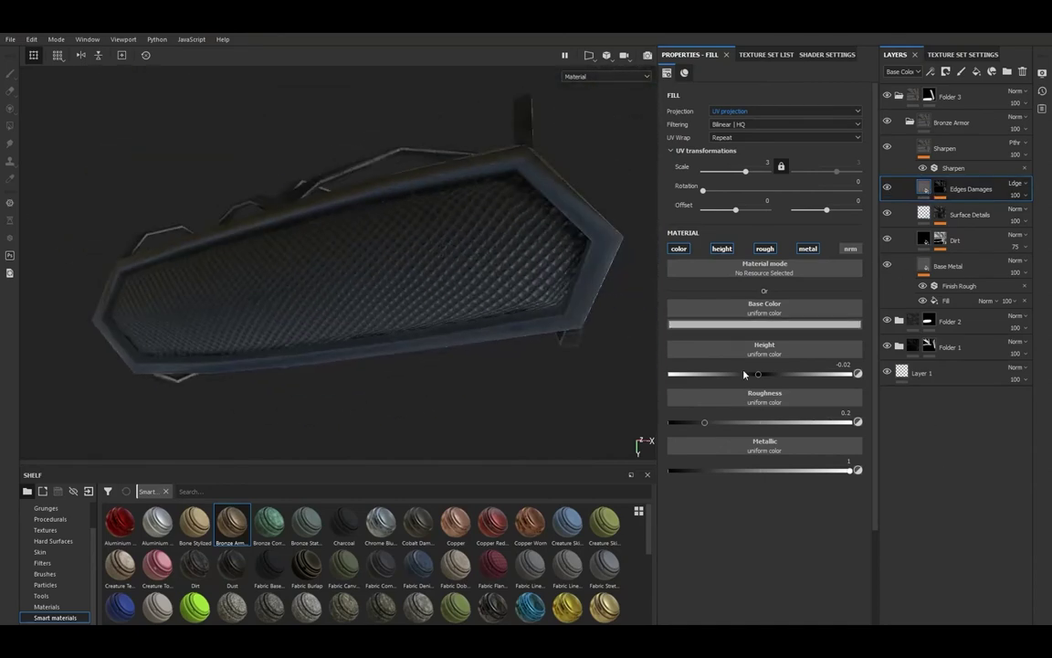
mouse_move(584, 365)
left_mouse_down("alt")
mouse_move(407, 362)
mouse_move(557, 317)
mouse_move(451, 302)
mouse_move(182, 392)
mouse_move(411, 293)
mouse_move(465, 326)
left_mouse_up("alt")
- Select the Sharpen layer, then record a ZBrush turntable movie of the textured character rotating
left_click(945, 148)
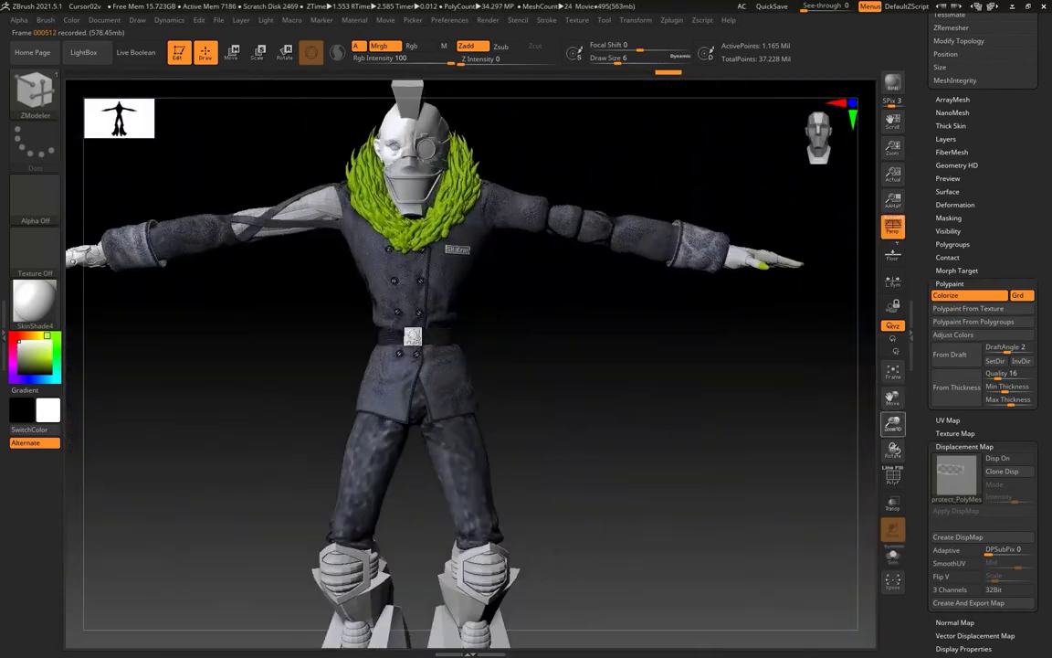
left_click(1000, 281)
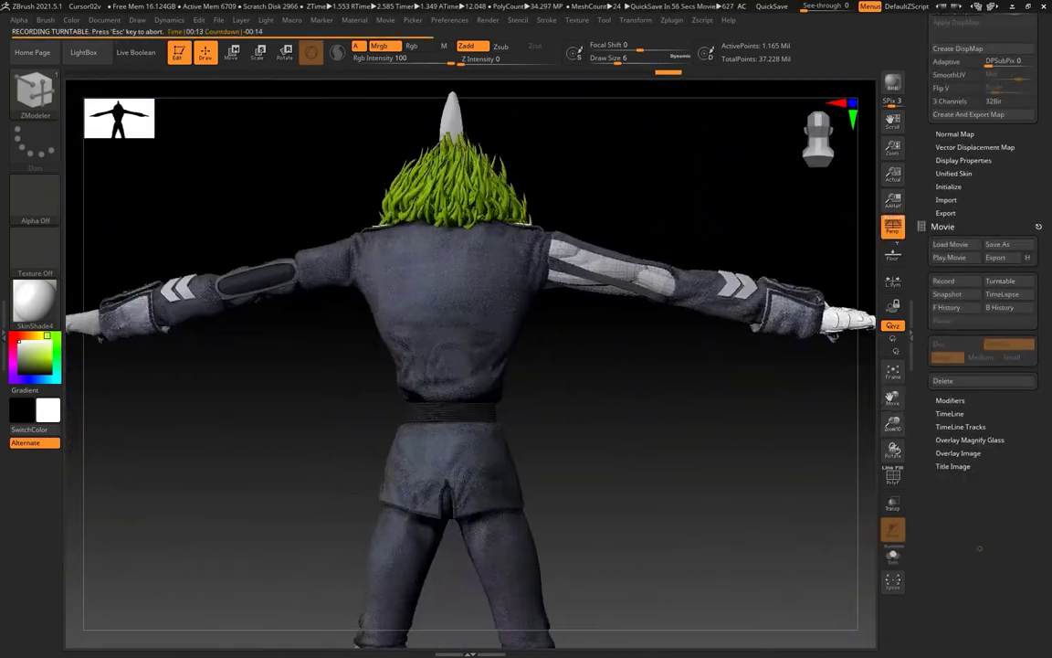